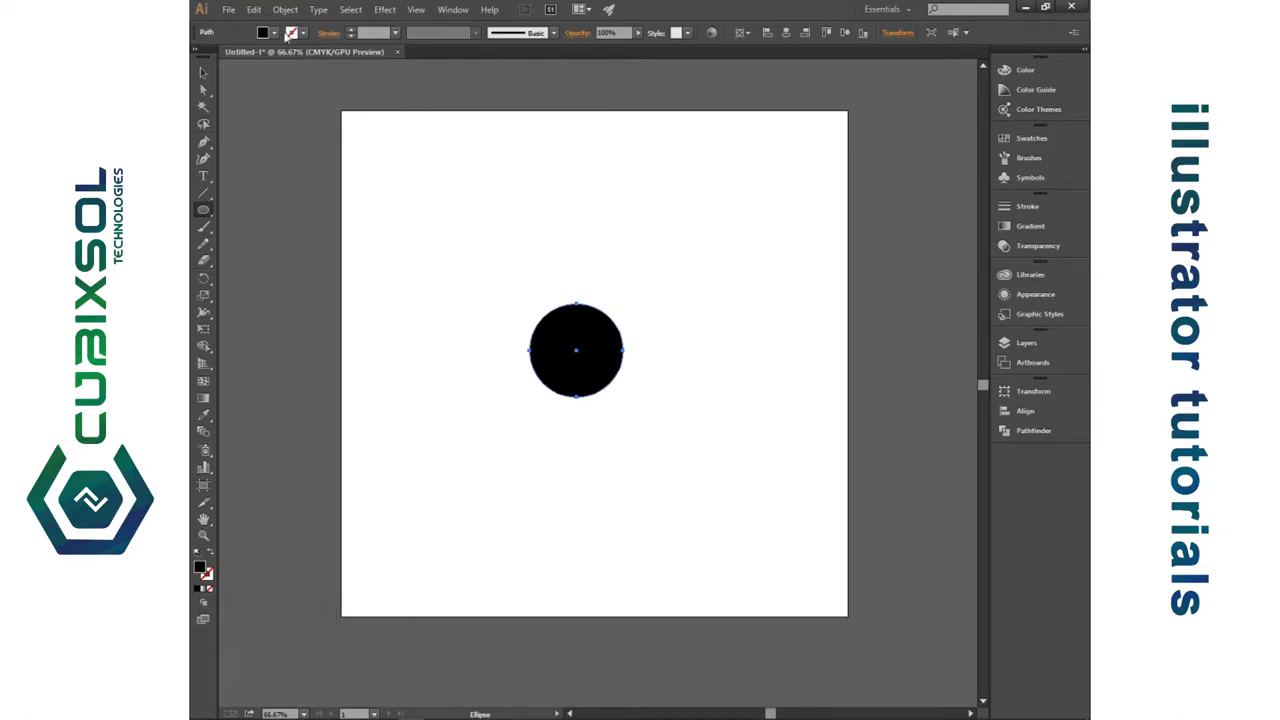
- Remove the circle's fill and give it a black stroke 40 pt thick
{"action": "left_click", "coordinate": [202, 58]}
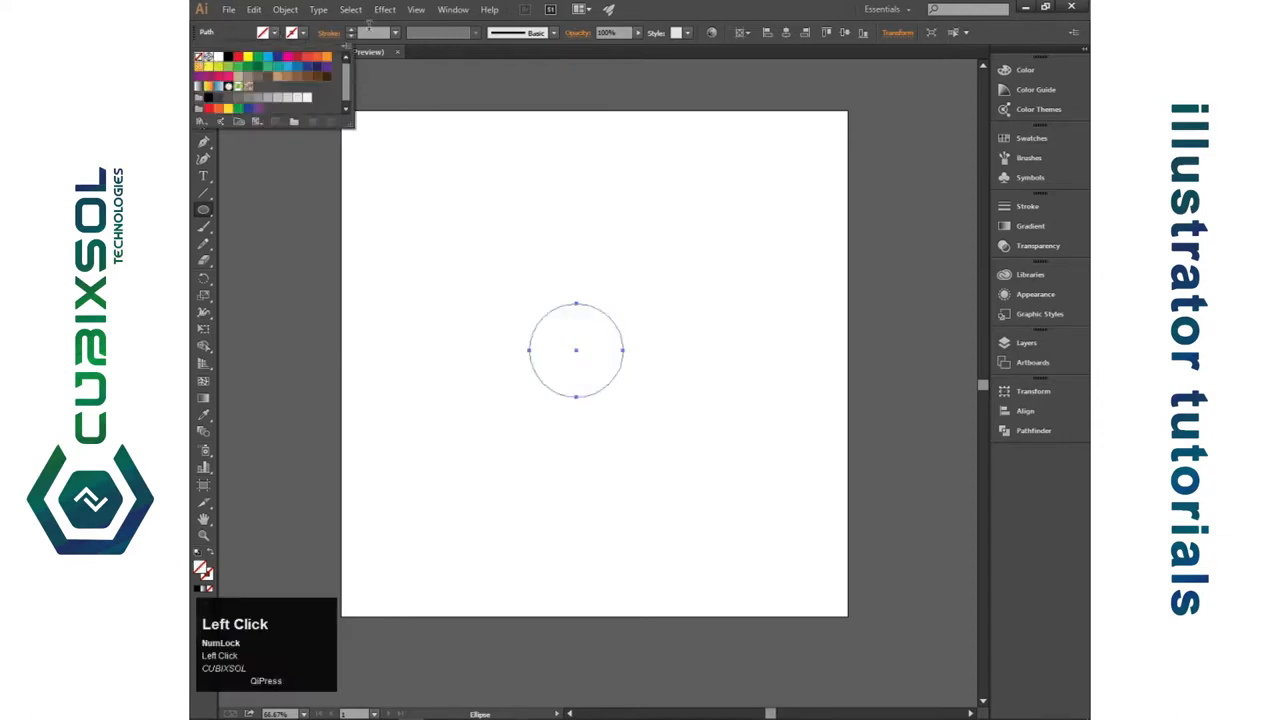
{"action": "left_click", "coordinate": [393, 42]}
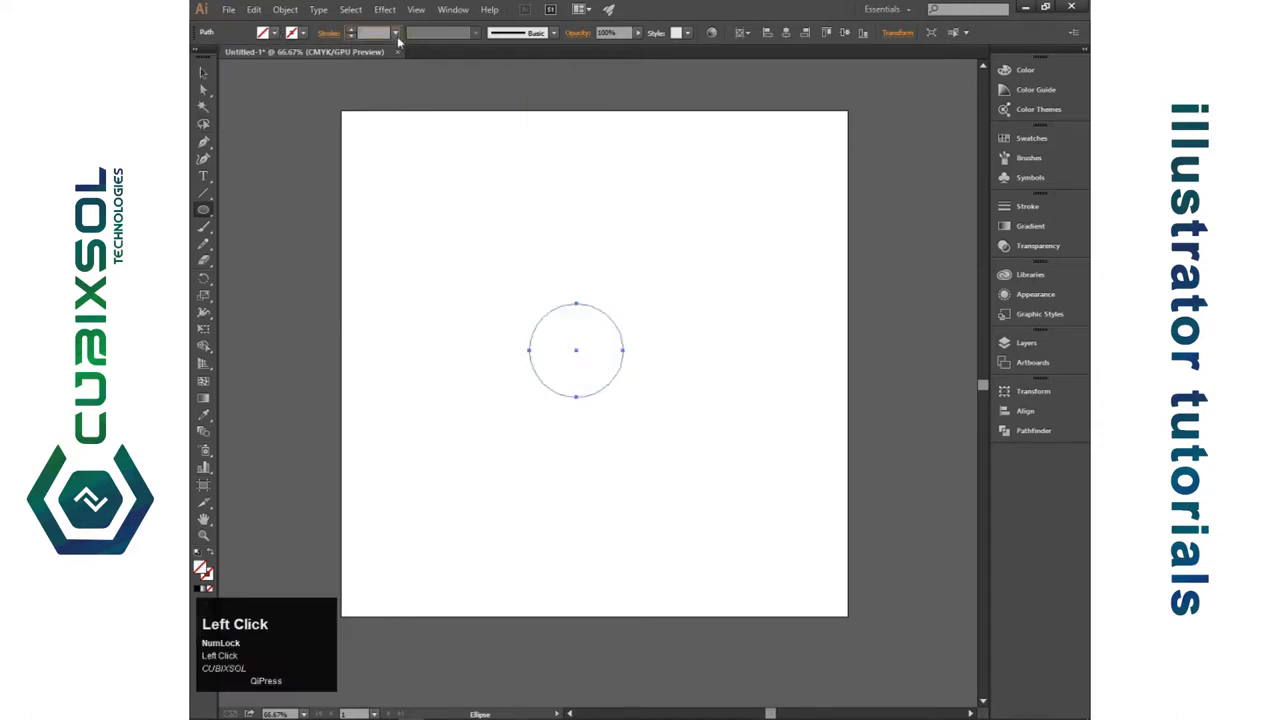
{"action": "key", "text": "Return"}
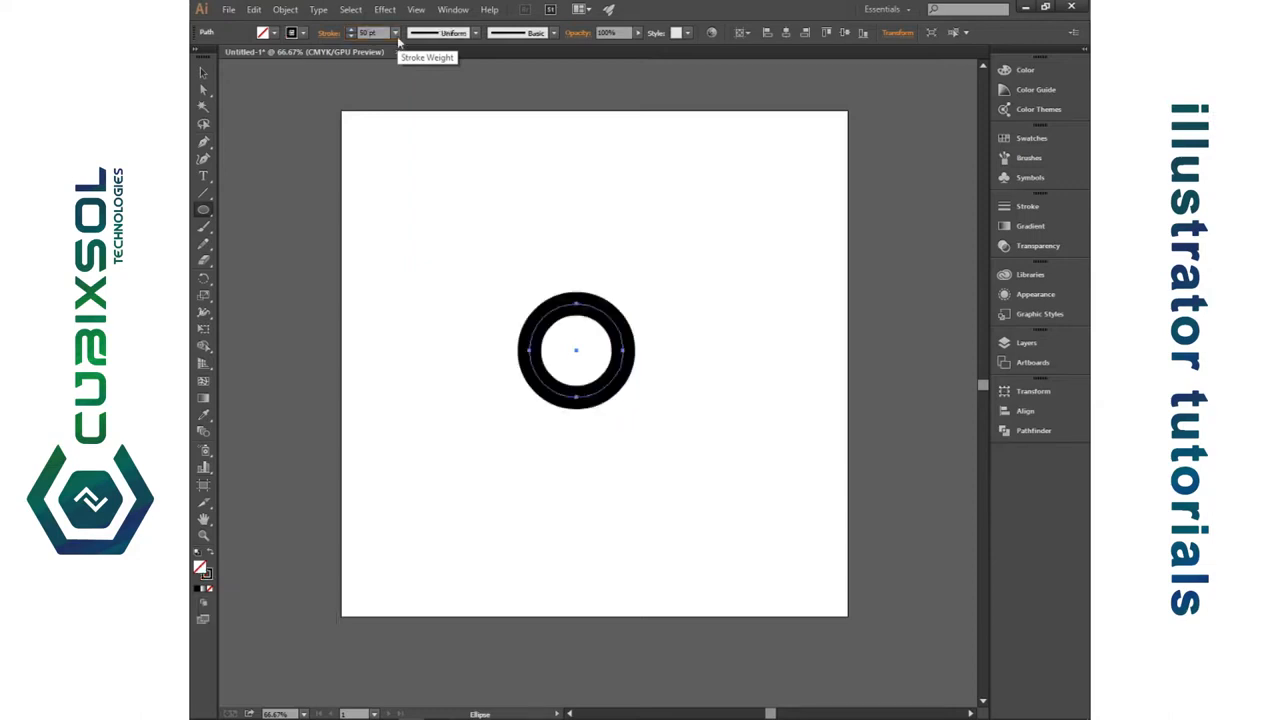
{"action": "left_click", "coordinate": [368, 32]}
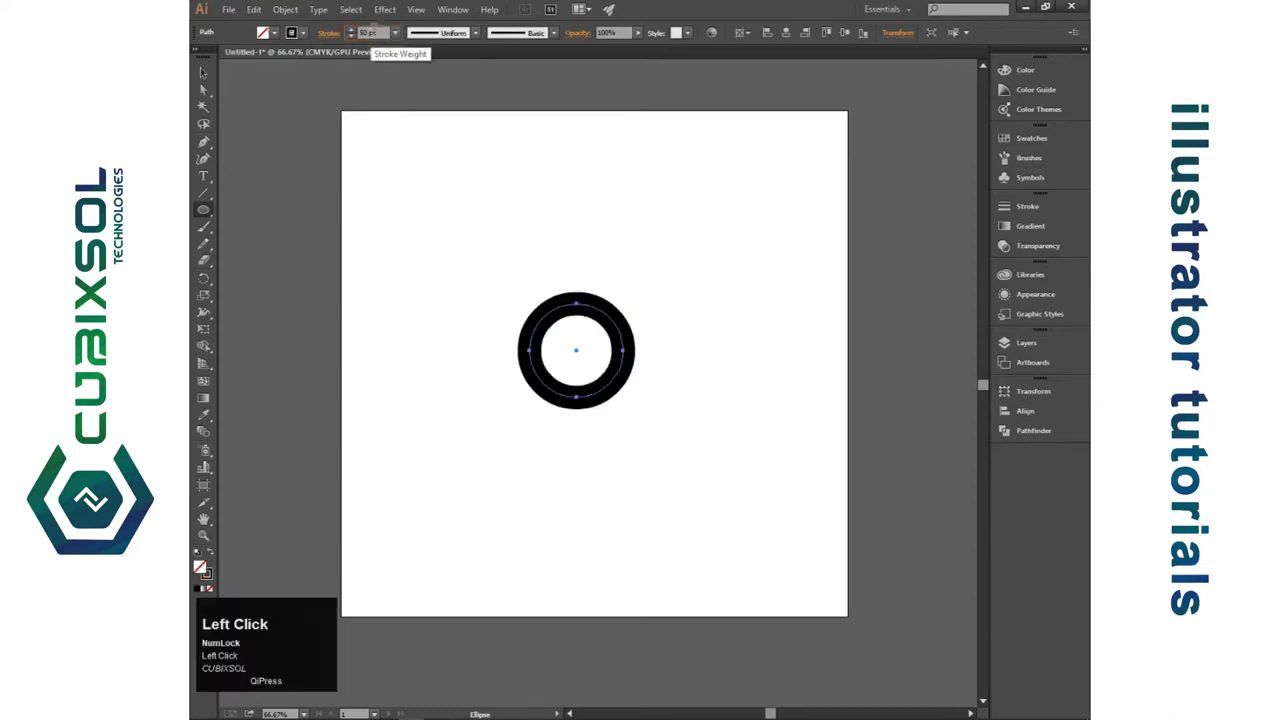
{"action": "type", "text": "40"}
{"action": "key", "text": "Return"}
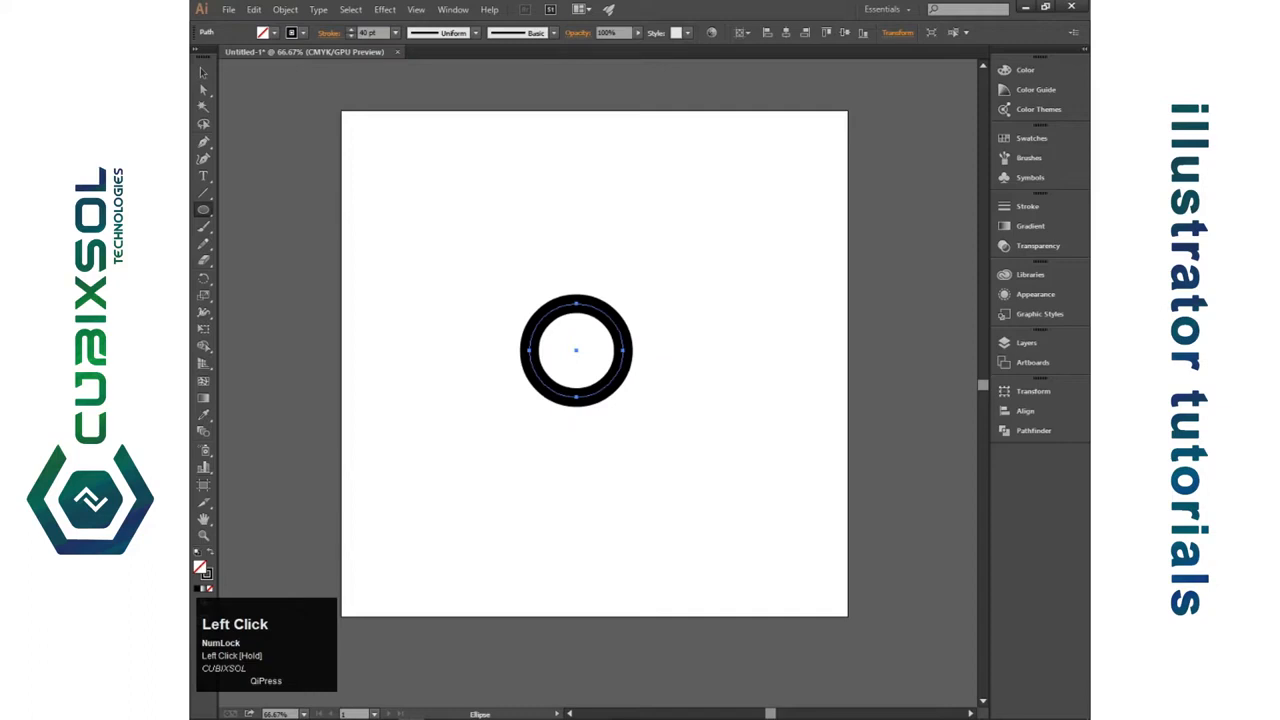
- Duplicate the ring in place and scale the copy proportionally to a width of 400 pt
{"action": "left_click", "coordinate": [203, 72]}
{"action": "mouse_move", "coordinate": [577, 353]}
{"action": "left_mouse_down"}
{"action": "mouse_move", "coordinate": [592, 344]}
{"action": "mouse_move", "coordinate": [584, 355]}
{"action": "left_mouse_up"}
{"action": "left_click", "coordinate": [256, 10]}
{"action": "left_click", "coordinate": [276, 77]}
{"action": "left_click", "coordinate": [254, 10]}
{"action": "left_click", "coordinate": [314, 141]}
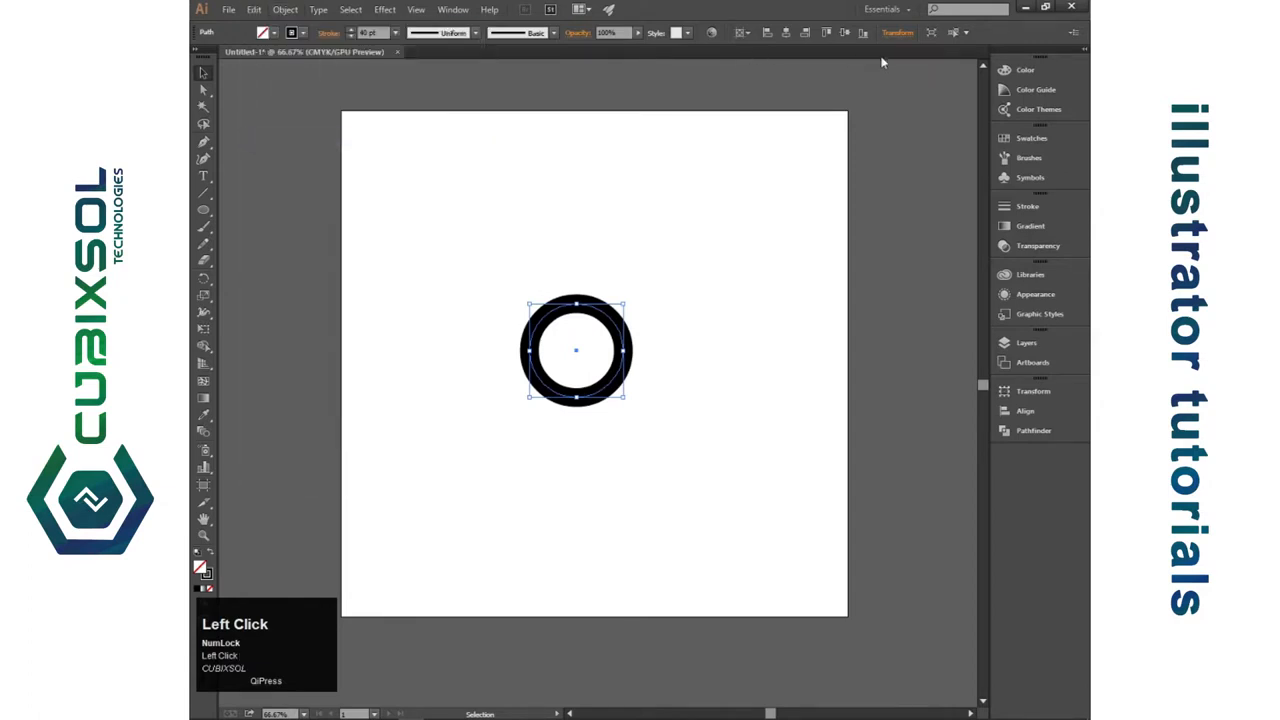
{"action": "left_click", "coordinate": [886, 34]}
{"action": "left_click", "coordinate": [781, 143]}
{"action": "left_click_drag", "start_coordinate": [871, 56], "coordinate": [846, 60]}
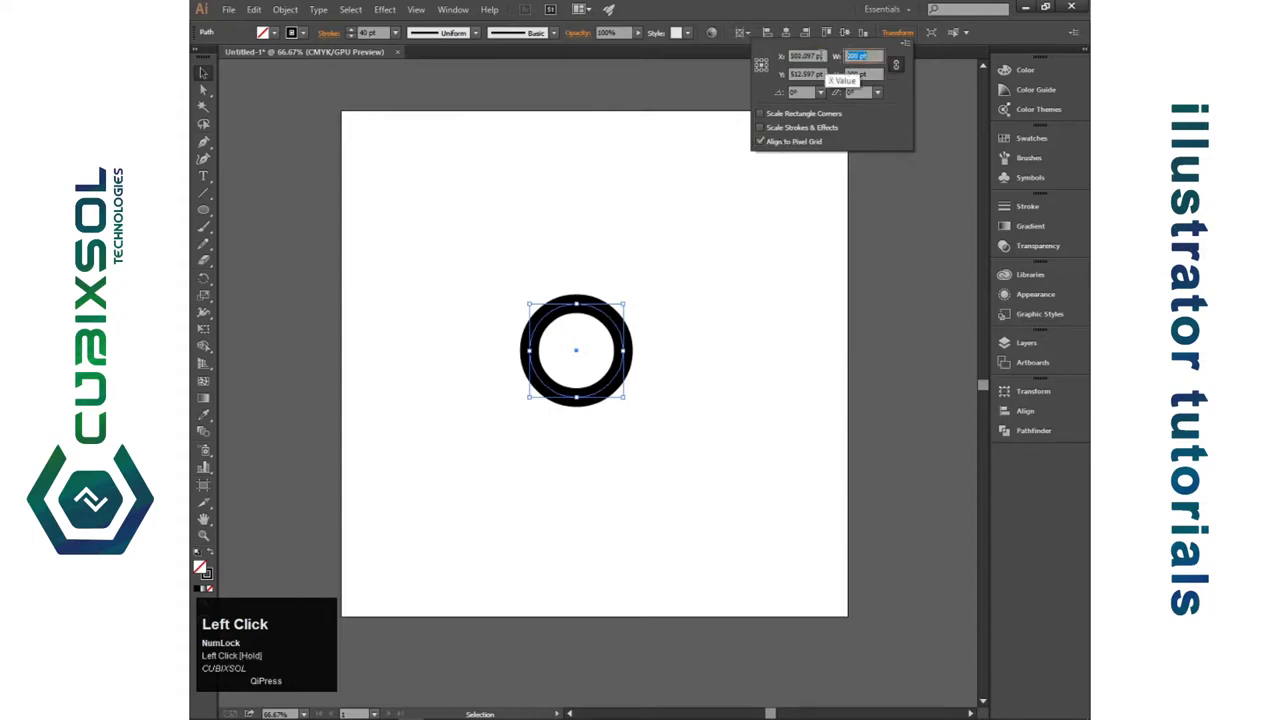
{"action": "key", "text": "alt+Return"}
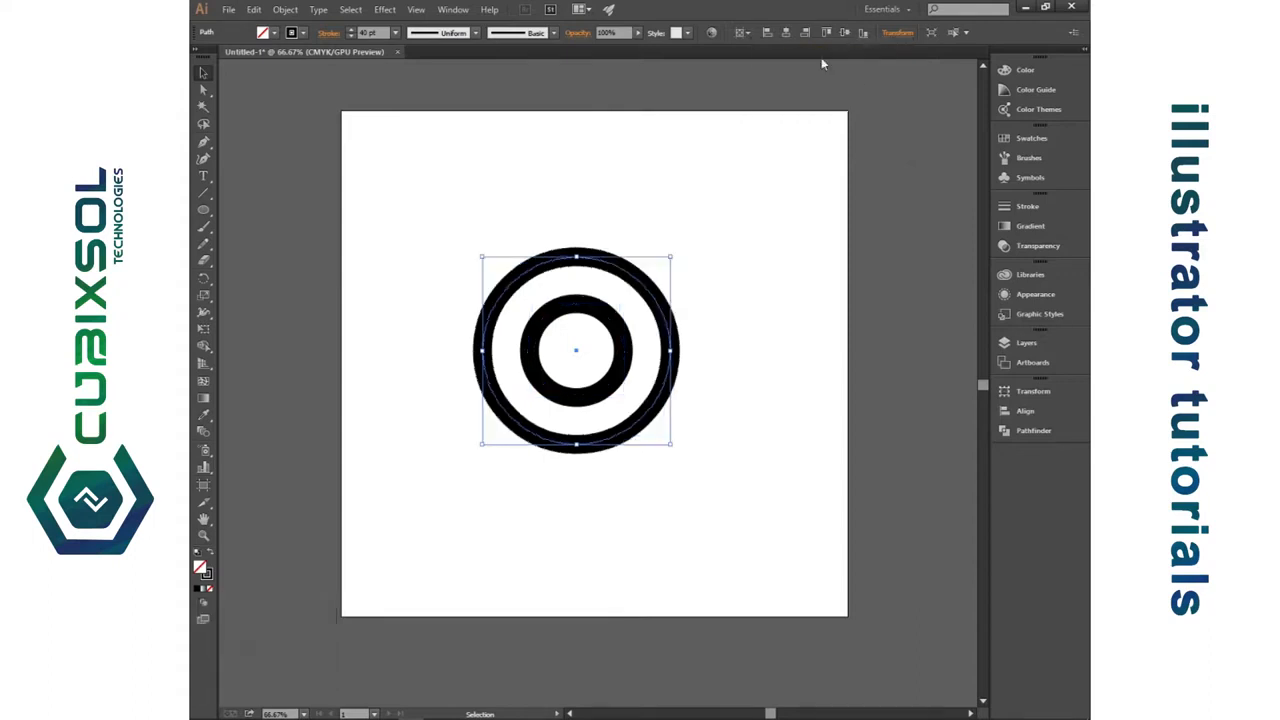
- Duplicate the 400 pt ring in place and scale one of the copies proportionally to a width of 600 pt
{"action": "left_click", "coordinate": [254, 9]}
{"action": "left_click", "coordinate": [276, 77]}
{"action": "left_click", "coordinate": [254, 9]}
{"action": "left_click", "coordinate": [323, 143]}
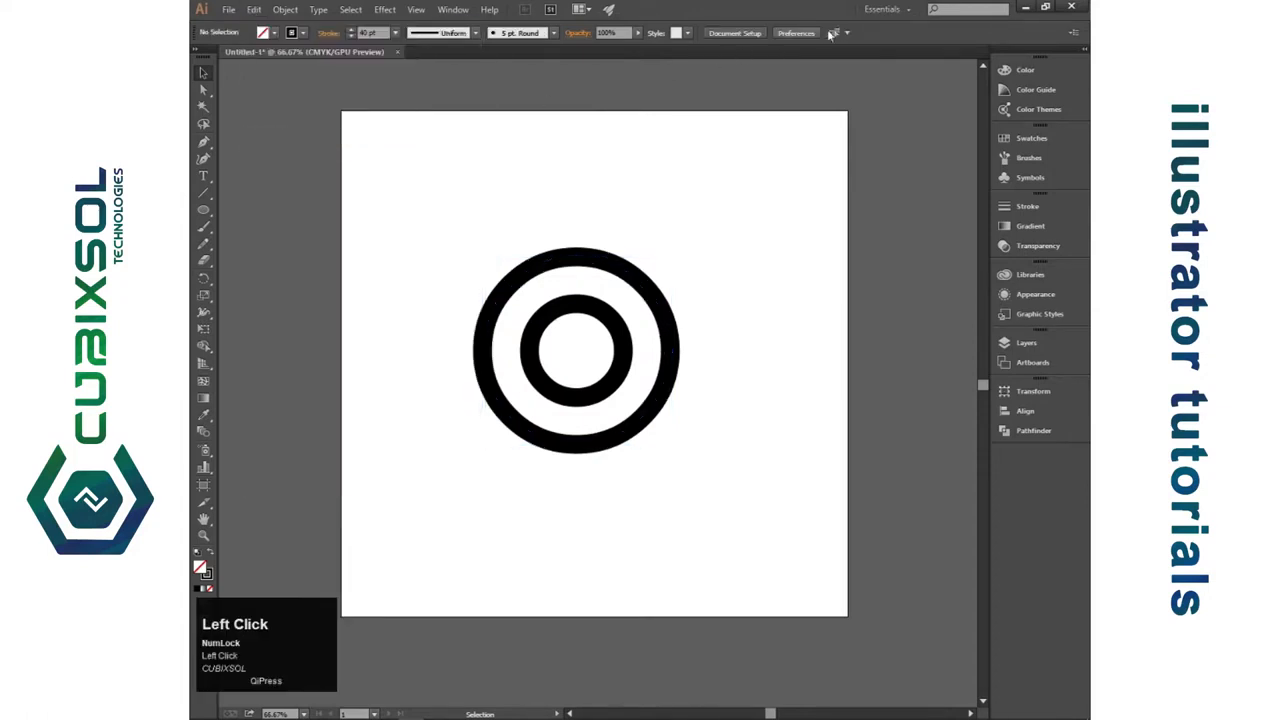
{"action": "left_click", "coordinate": [640, 278]}
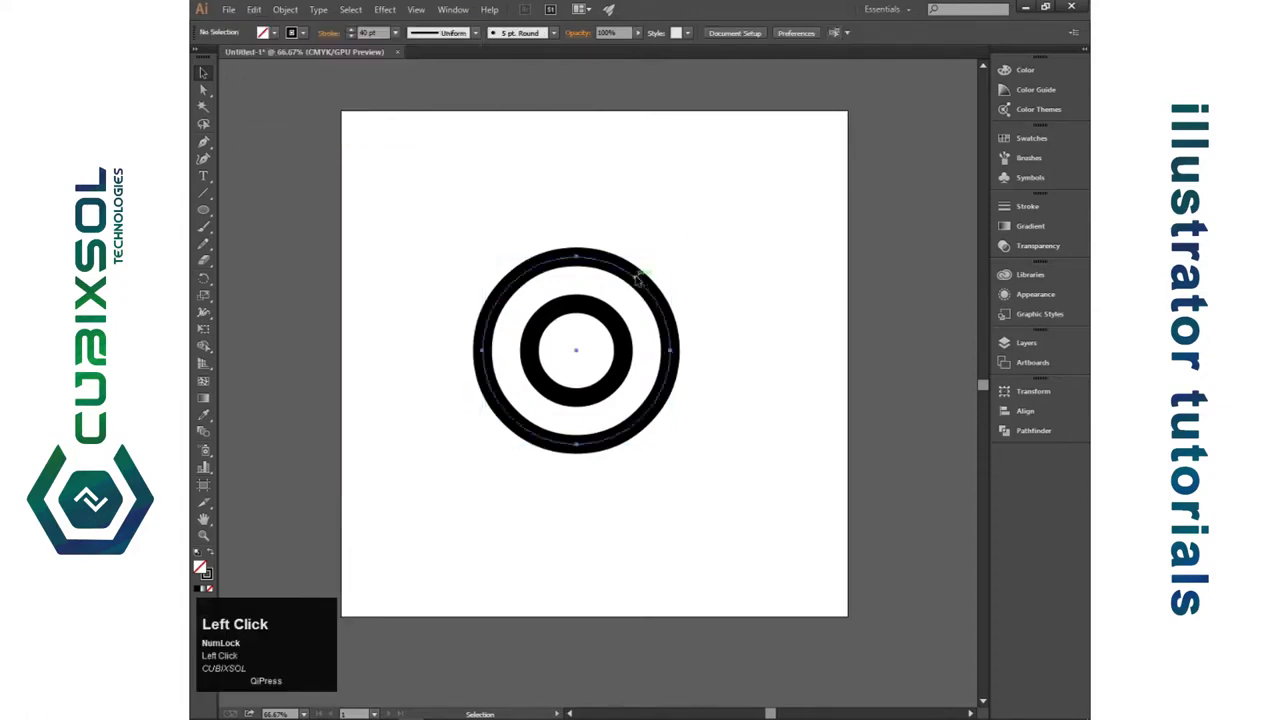
{"action": "left_click", "coordinate": [897, 33]}
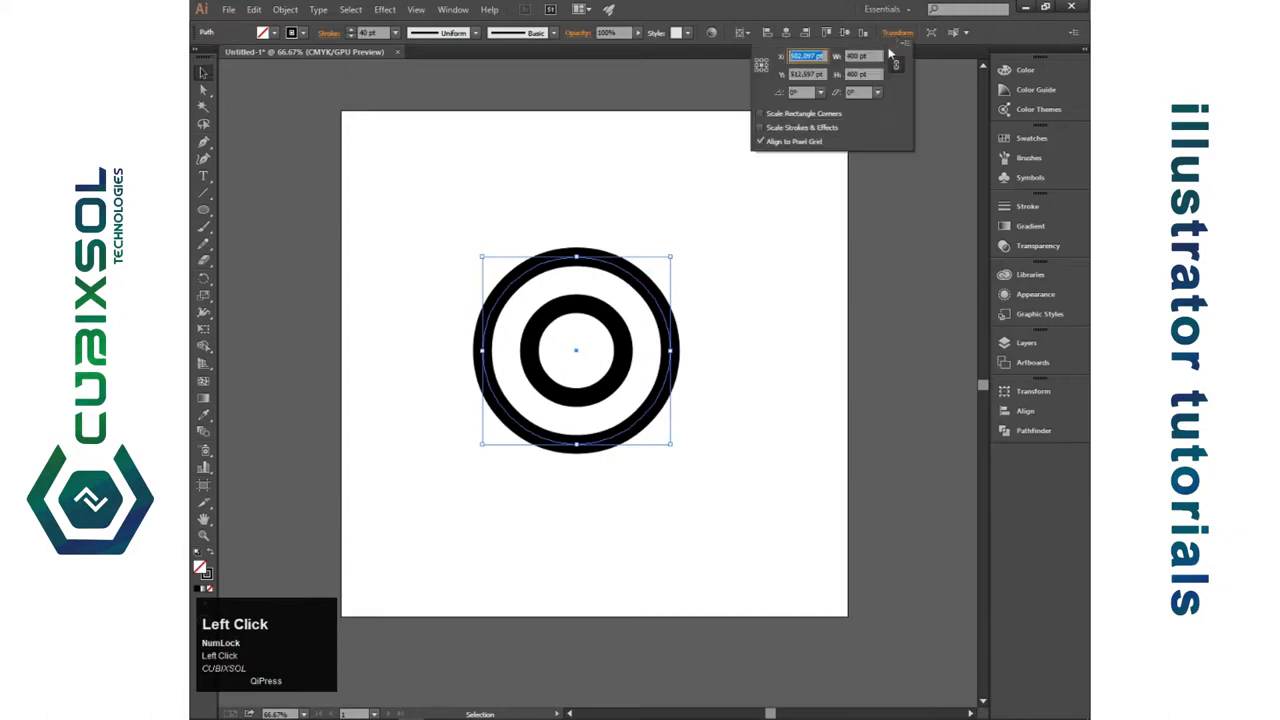
{"action": "left_click", "coordinate": [860, 56]}
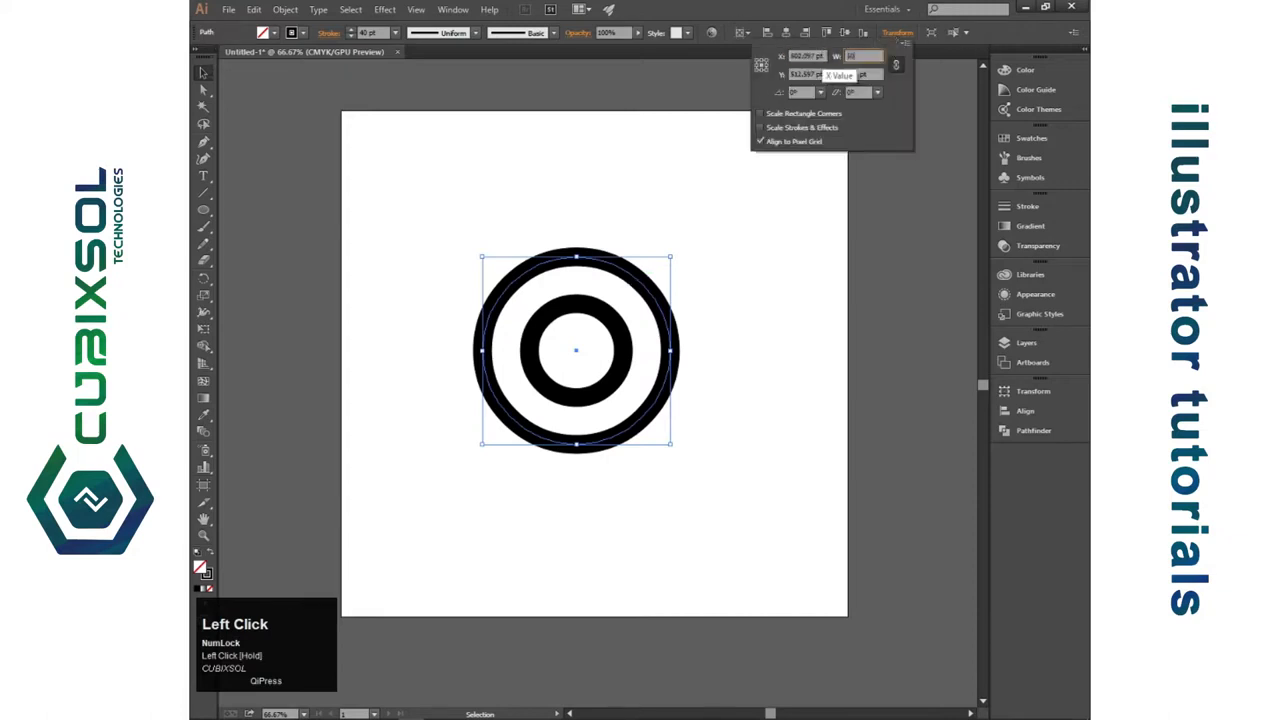
{"action": "type", "text": "600"}
{"action": "key", "text": "Return"}
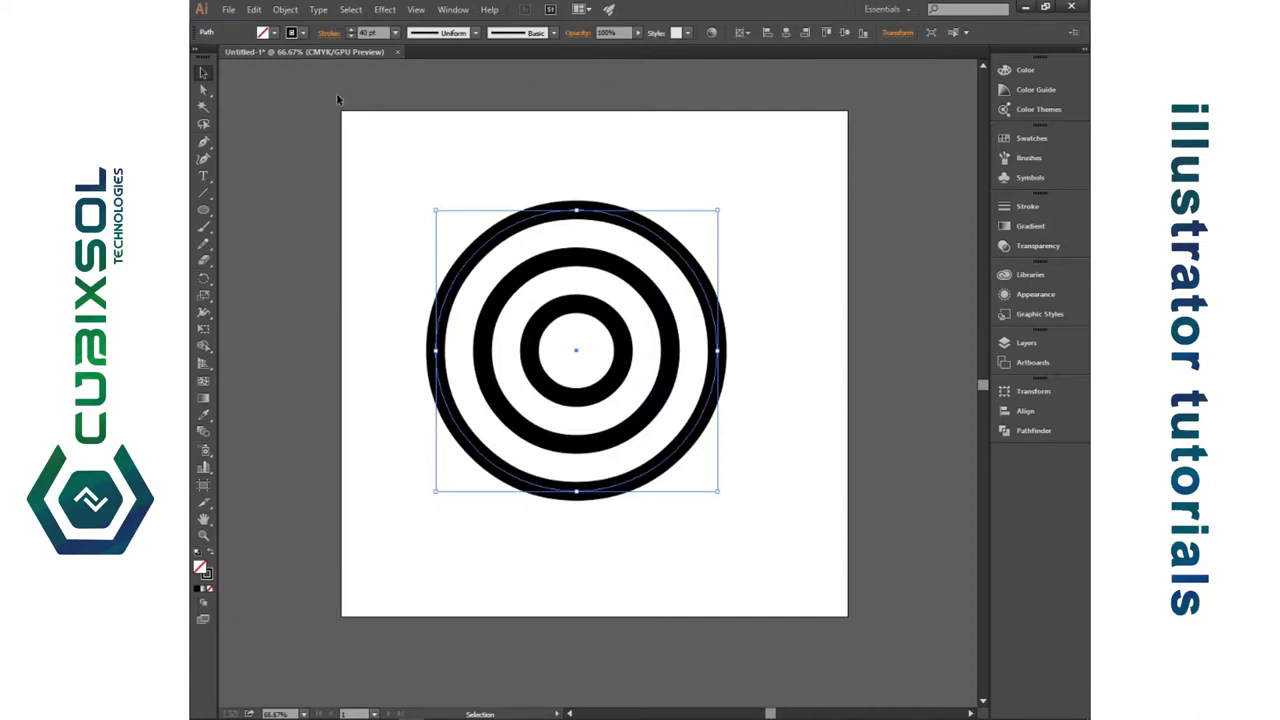
- Duplicate the 600 pt ring in place and scale the copy proportionally to a width of 800 pt
{"action": "left_click", "coordinate": [256, 10]}
{"action": "left_click", "coordinate": [276, 78]}
{"action": "left_click", "coordinate": [256, 10]}
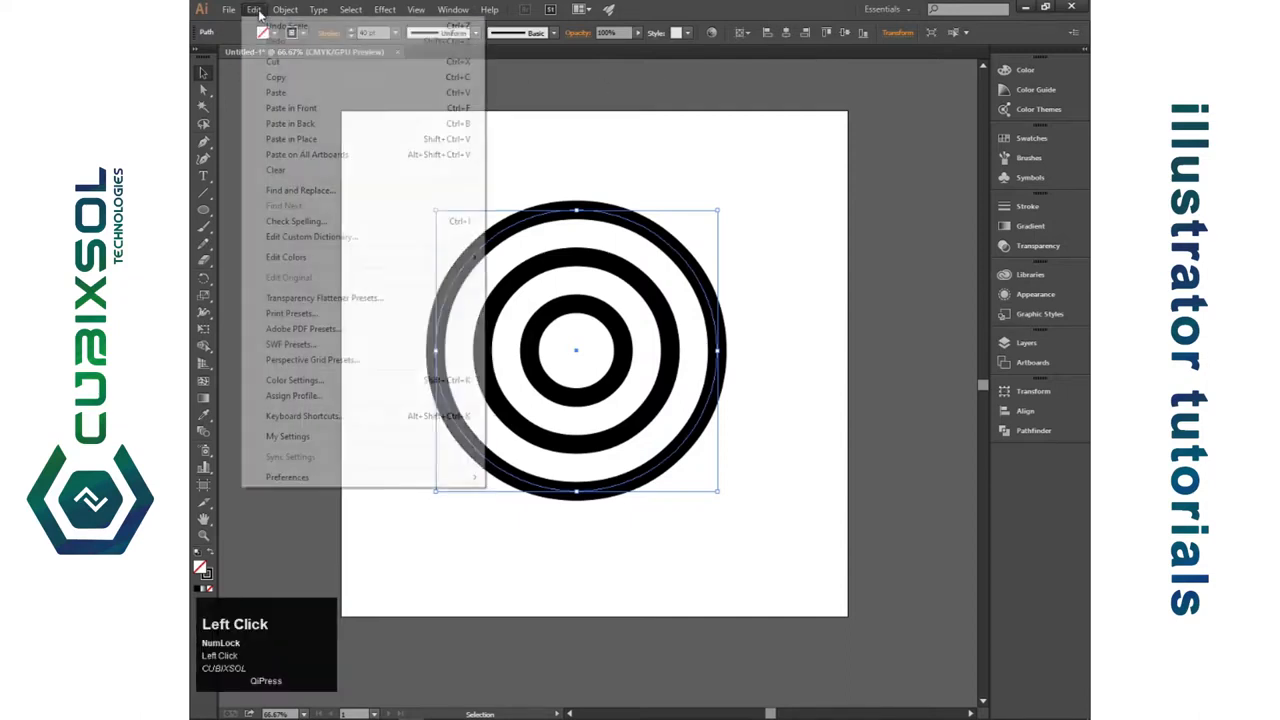
{"action": "left_click", "coordinate": [296, 140]}
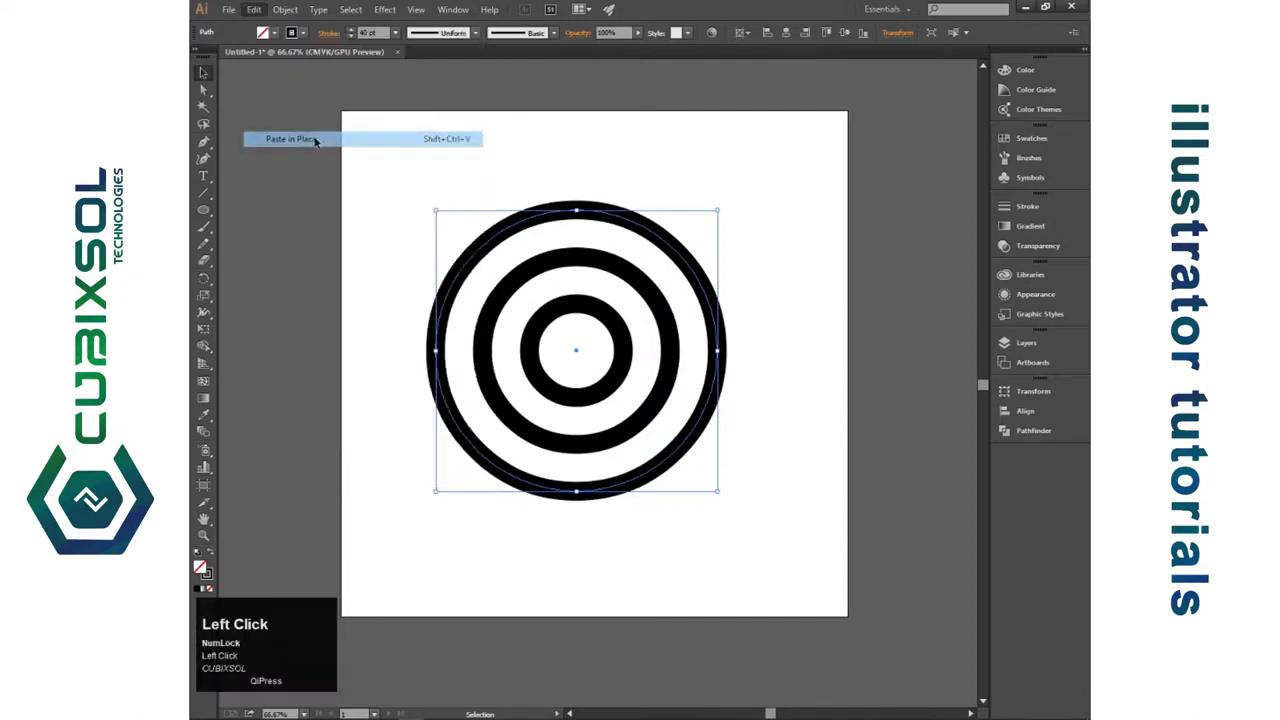
{"action": "left_click", "coordinate": [900, 33]}
{"action": "left_click_drag", "start_coordinate": [874, 56], "coordinate": [835, 61]}
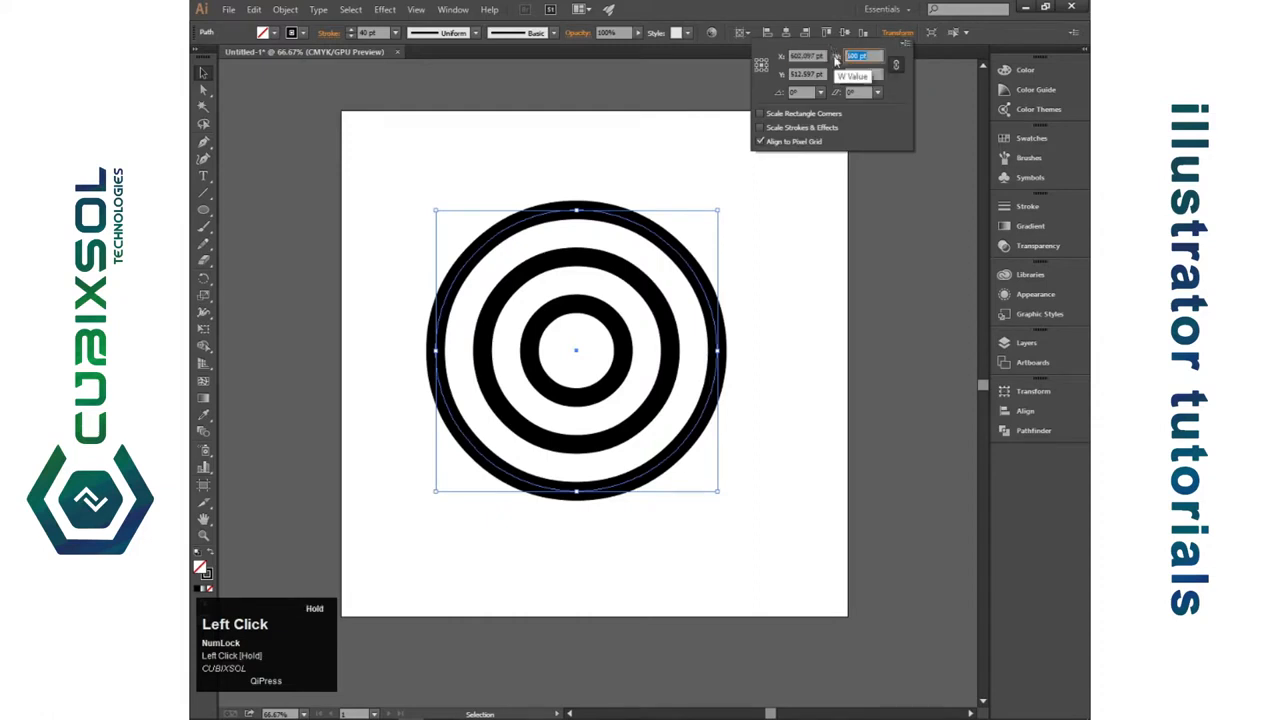
{"action": "type", "text": "800"}
{"action": "key", "text": "Return"}
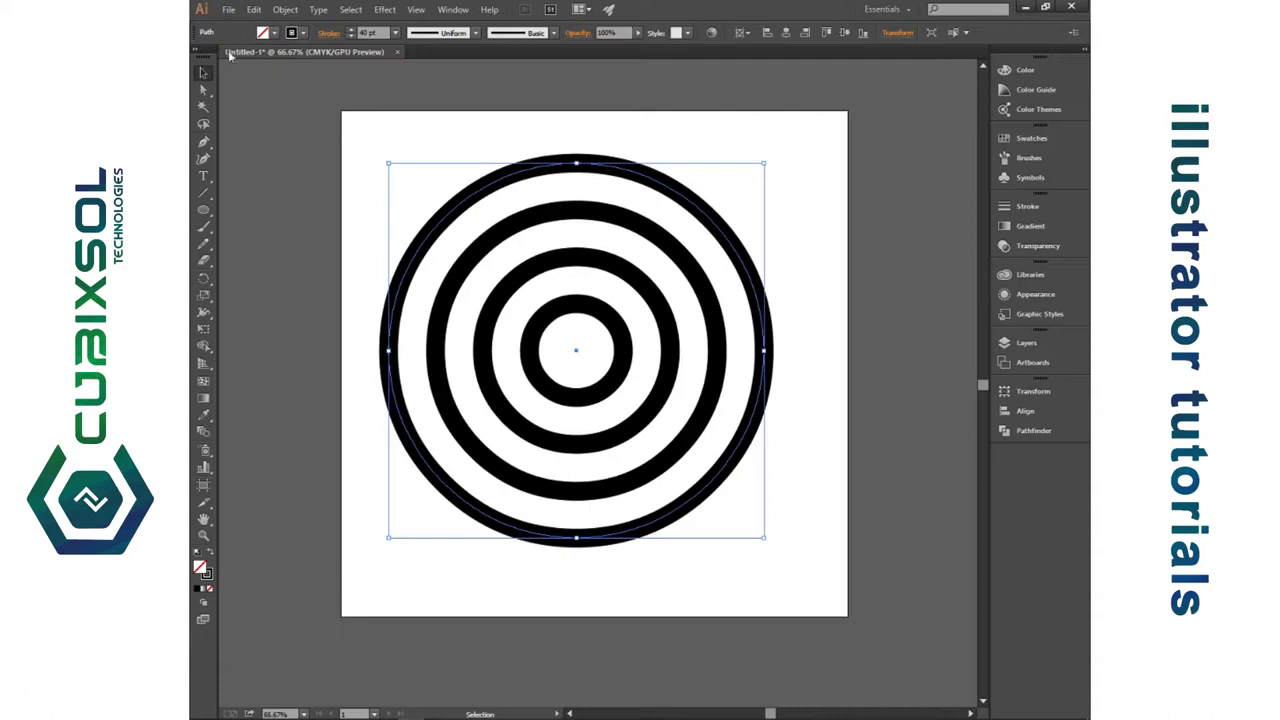
- Duplicate the 800 pt ring in place and scale the copy proportionally to a width of 1000 pt
{"action": "left_click", "coordinate": [254, 9]}
{"action": "left_click", "coordinate": [272, 77]}
{"action": "left_click", "coordinate": [254, 9]}
{"action": "left_click", "coordinate": [308, 140]}
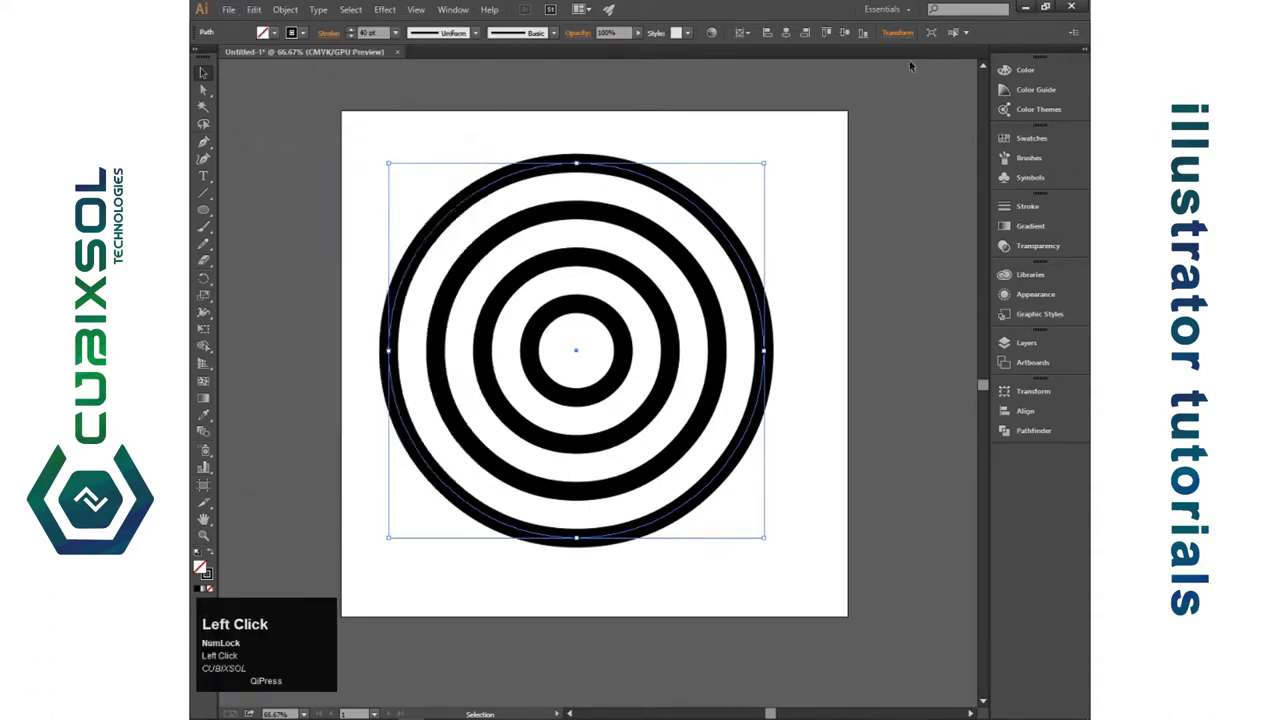
{"action": "left_click", "coordinate": [898, 33]}
{"action": "left_click", "coordinate": [862, 56]}
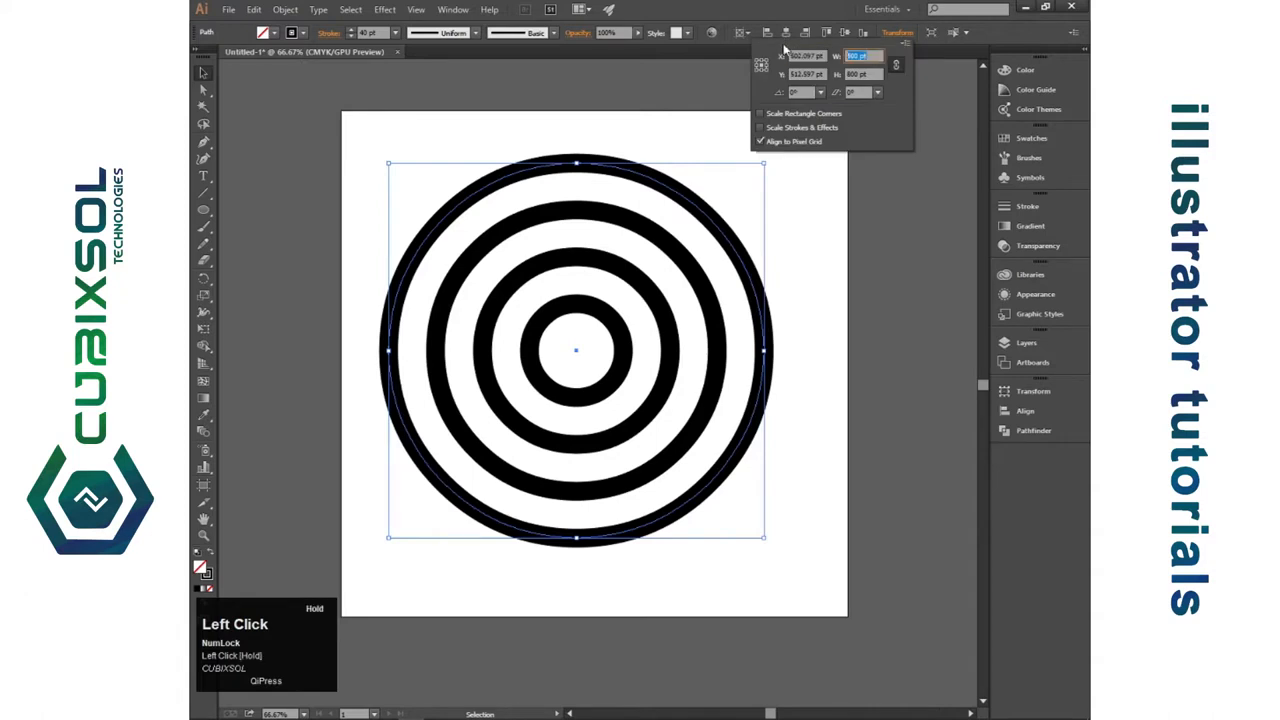
{"action": "type", "text": "10"}
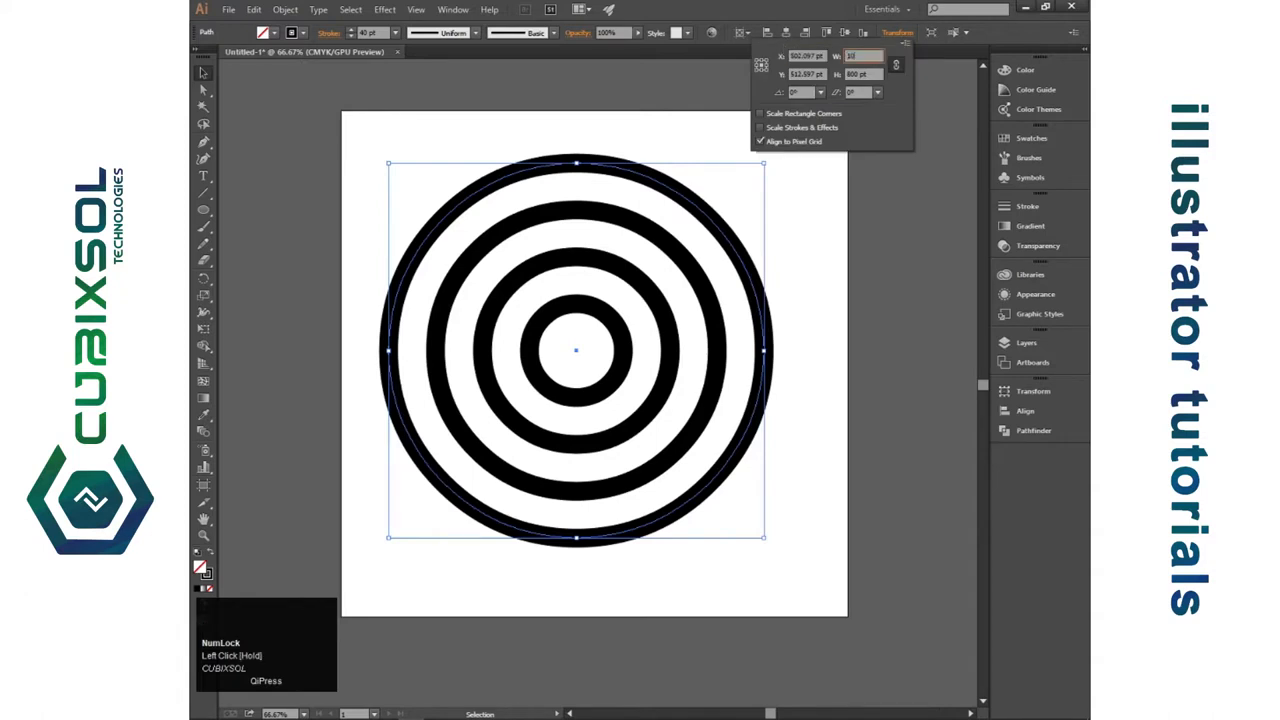
{"action": "type", "text": "00"}
{"action": "key", "text": "Return"}
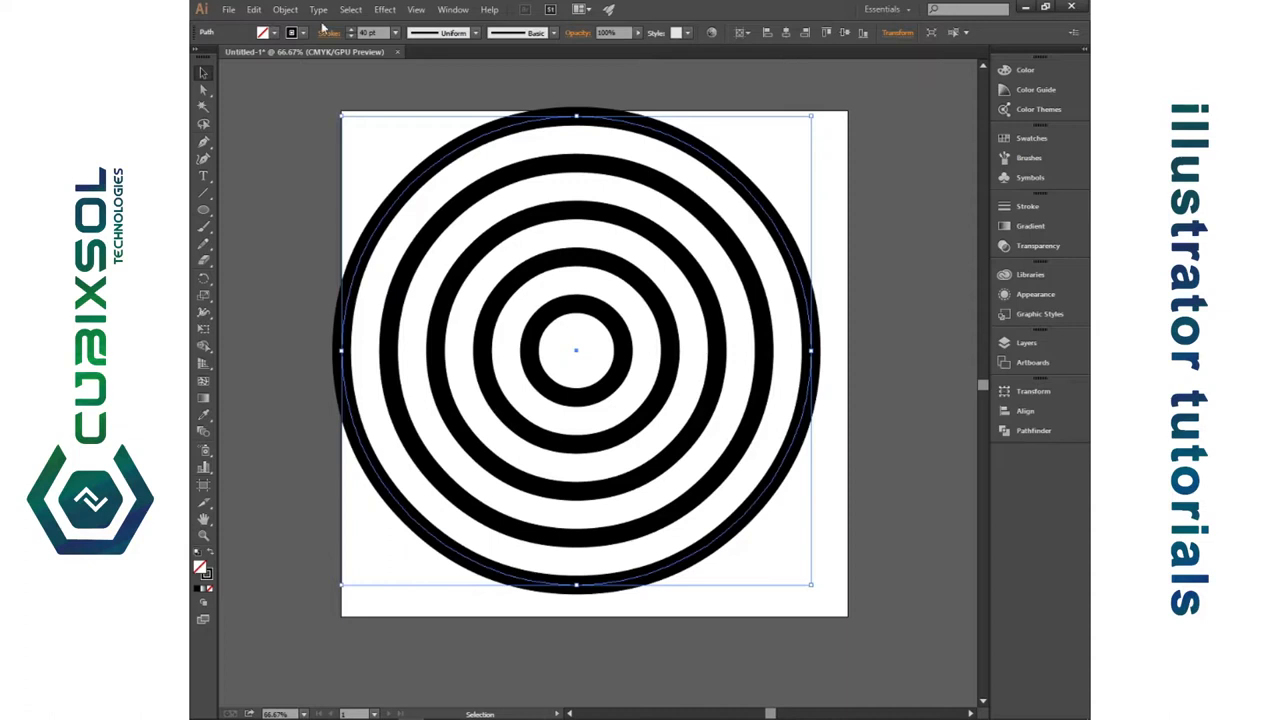
- Scale all five concentric rings down together so they fit inside the artboard, and reposition them near its center
{"action": "left_click_drag", "start_coordinate": [521, 82], "coordinate": [712, 510]}
{"action": "left_click_drag", "start_coordinate": [811, 351], "coordinate": [740, 346]}
{"action": "left_click_drag", "start_coordinate": [543, 350], "coordinate": [580, 353]}
{"action": "left_click", "coordinate": [752, 140]}
{"action": "left_click", "coordinate": [695, 197]}
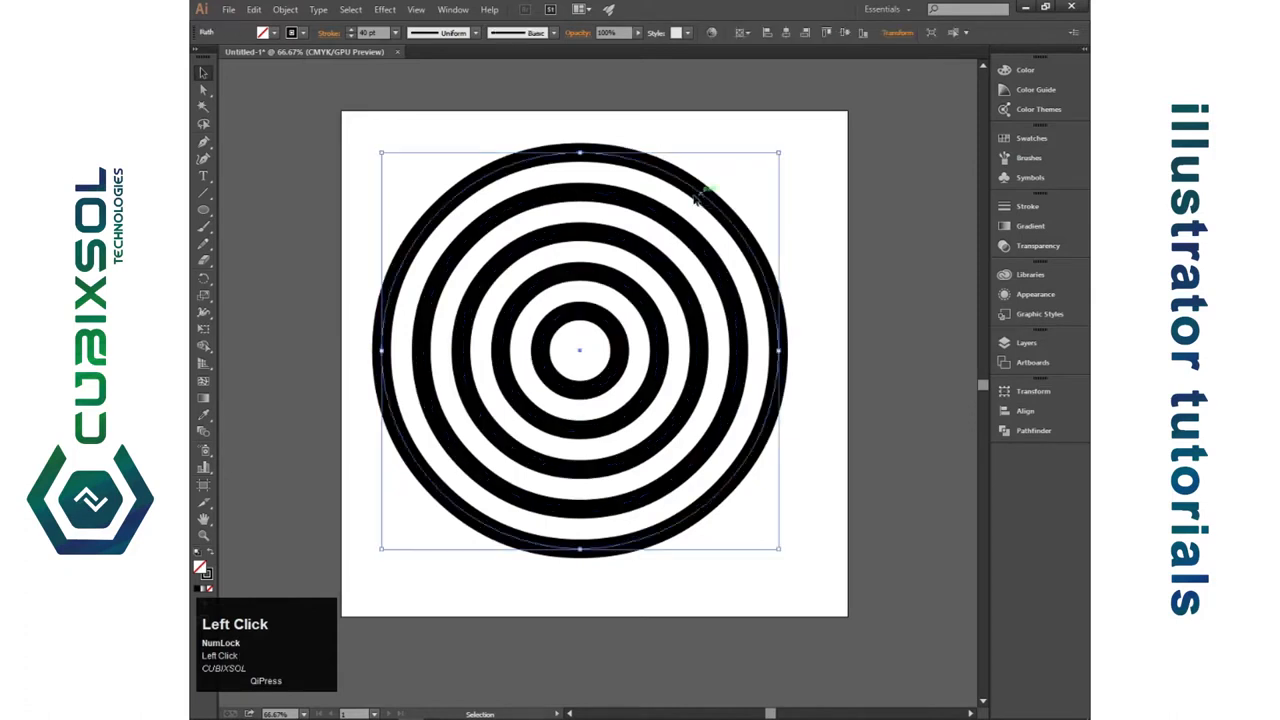
{"action": "left_click", "coordinate": [254, 10]}
{"action": "left_click", "coordinate": [281, 76]}
{"action": "left_click", "coordinate": [254, 10]}
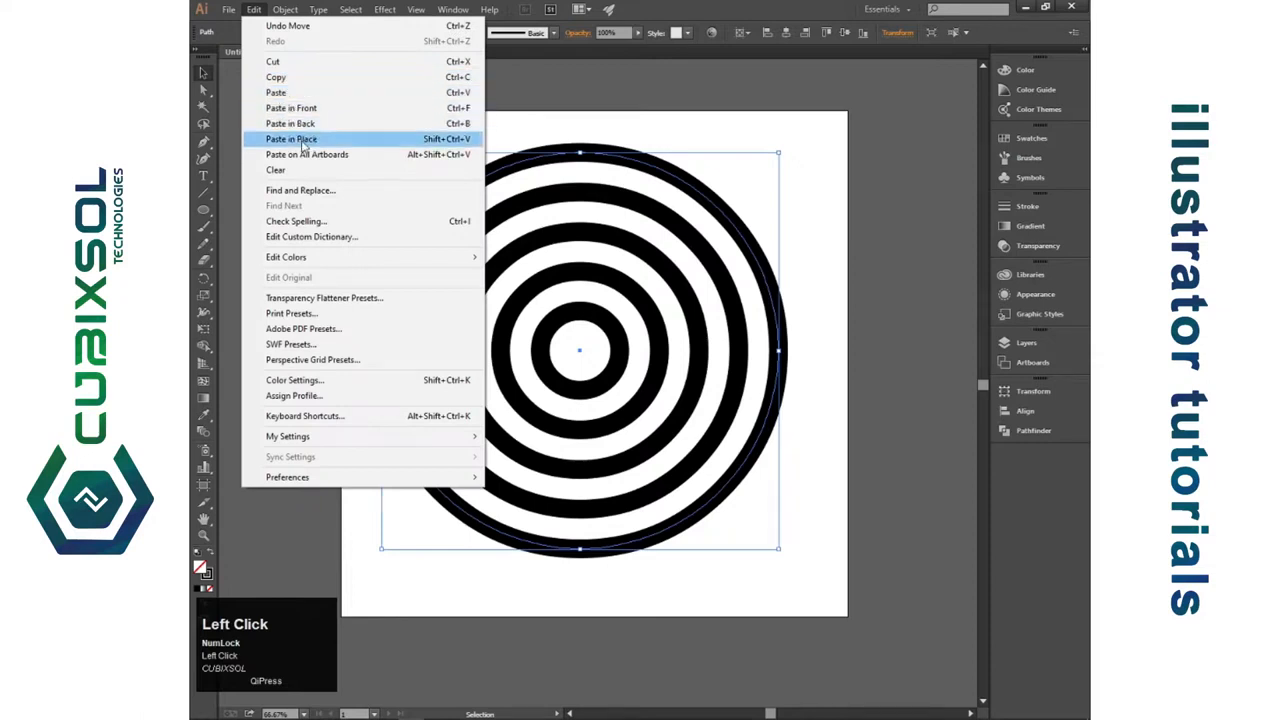
{"action": "left_click", "coordinate": [400, 214]}
{"action": "left_click", "coordinate": [707, 178]}
- Select all five rings and align them to the artboard's vertical and horizontal center
{"action": "left_click_drag", "start_coordinate": [377, 132], "coordinate": [795, 503]}
{"action": "left_click_drag", "start_coordinate": [587, 355], "coordinate": [582, 354]}
{"action": "left_click", "coordinate": [843, 321]}
{"action": "left_click_drag", "start_coordinate": [805, 163], "coordinate": [458, 478]}
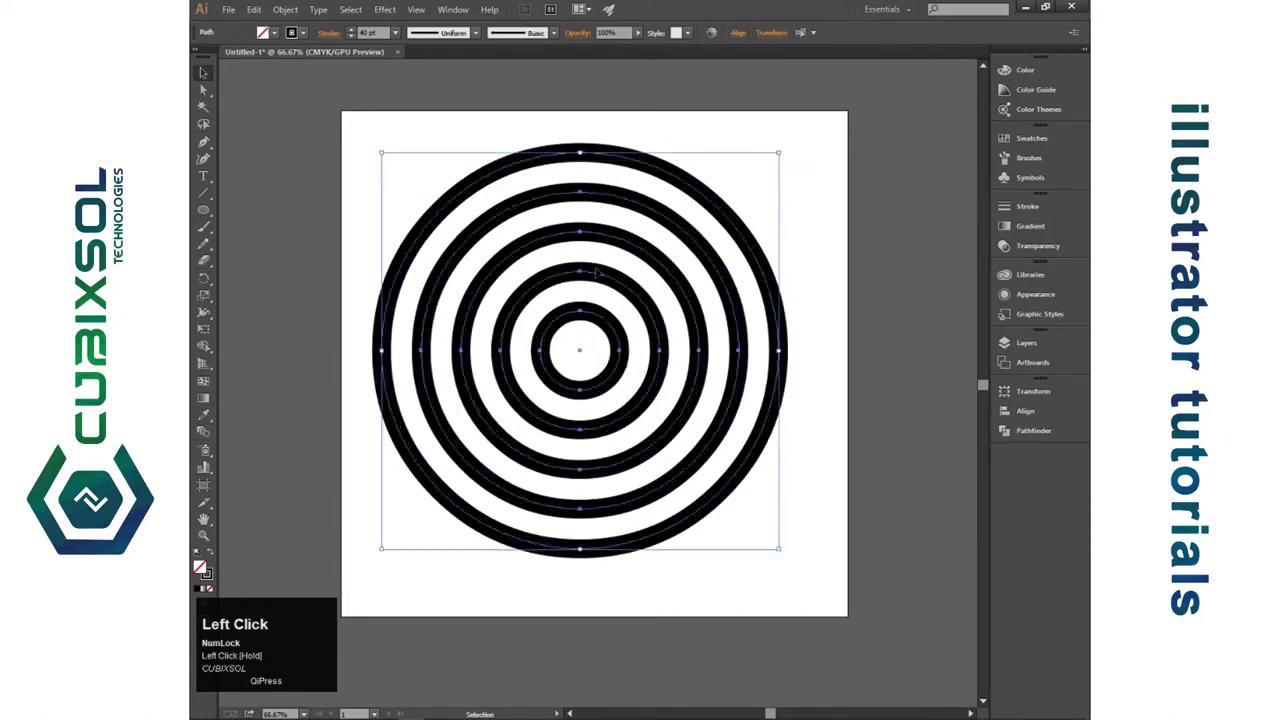
{"action": "left_click", "coordinate": [738, 34]}
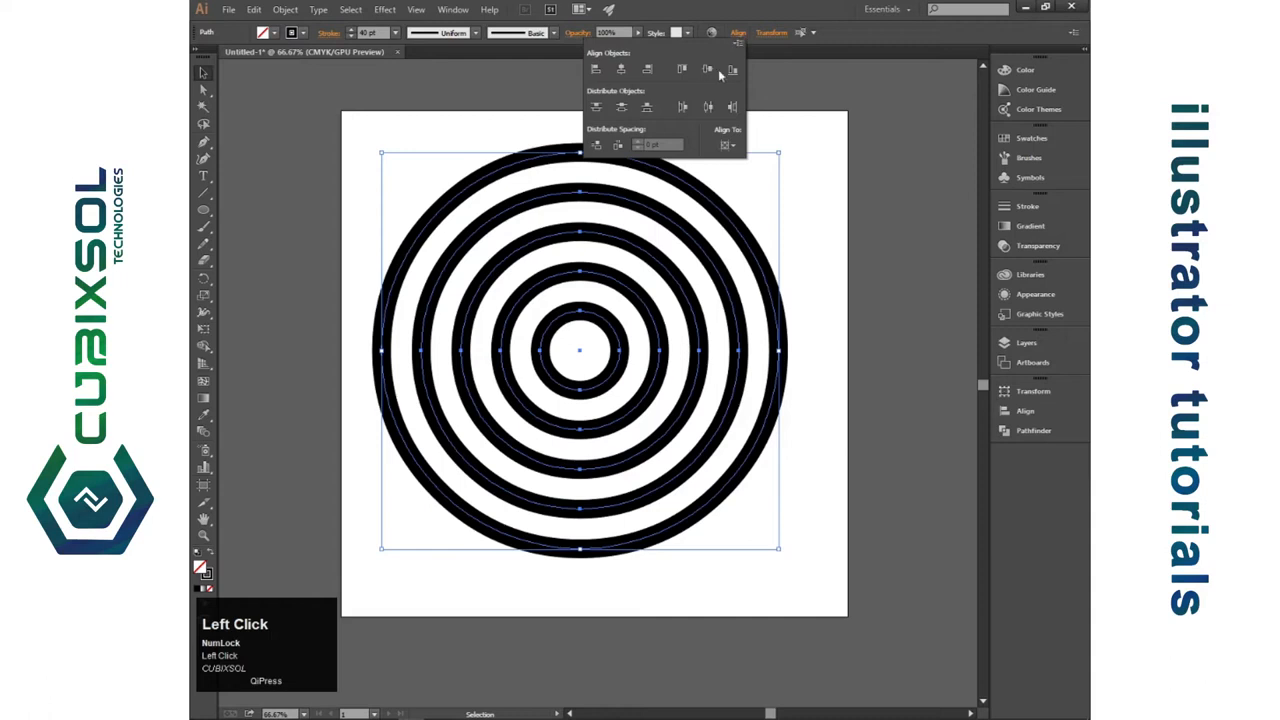
{"action": "left_click", "coordinate": [707, 72]}
{"action": "left_click", "coordinate": [621, 72]}
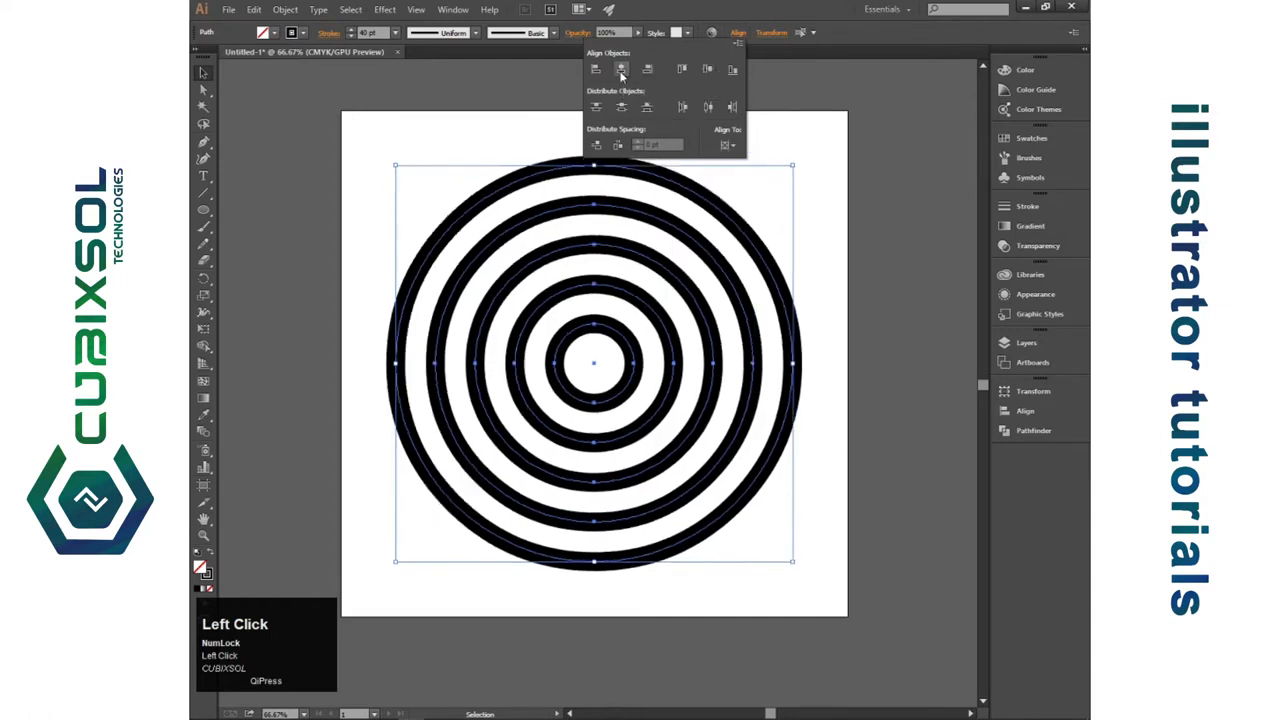
{"action": "left_click", "coordinate": [828, 255]}
{"action": "left_click", "coordinate": [828, 252]}
- Draw a square with the Rectangle tool from the rings' common center to the artboard's upper-left corner
{"action": "left_click", "coordinate": [203, 212]}
{"action": "right_click", "coordinate": [203, 215]}
{"action": "left_click", "coordinate": [250, 210]}
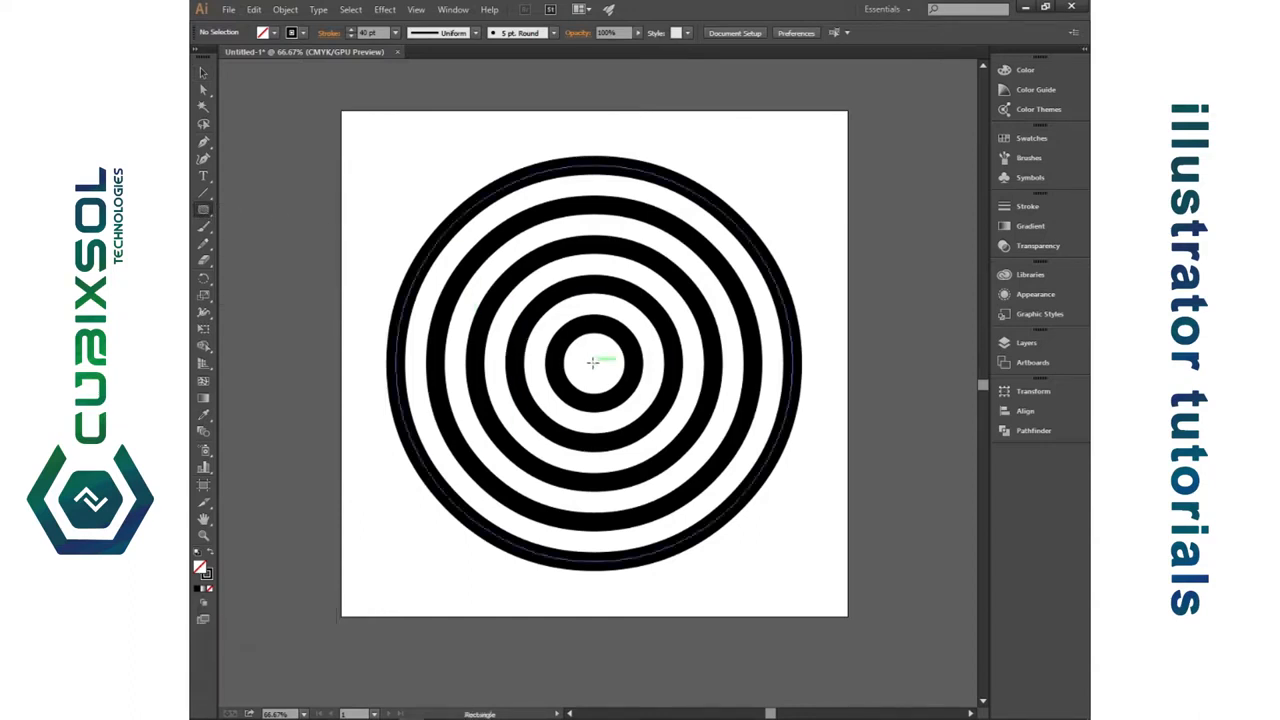
{"action": "mouse_move", "coordinate": [594, 362]}
{"action": "left_mouse_down"}
{"action": "mouse_move", "coordinate": [540, 360]}
{"action": "mouse_move", "coordinate": [386, 229]}
{"action": "mouse_move", "coordinate": [342, 150]}
{"action": "mouse_move", "coordinate": [341, 111]}
{"action": "left_mouse_up"}
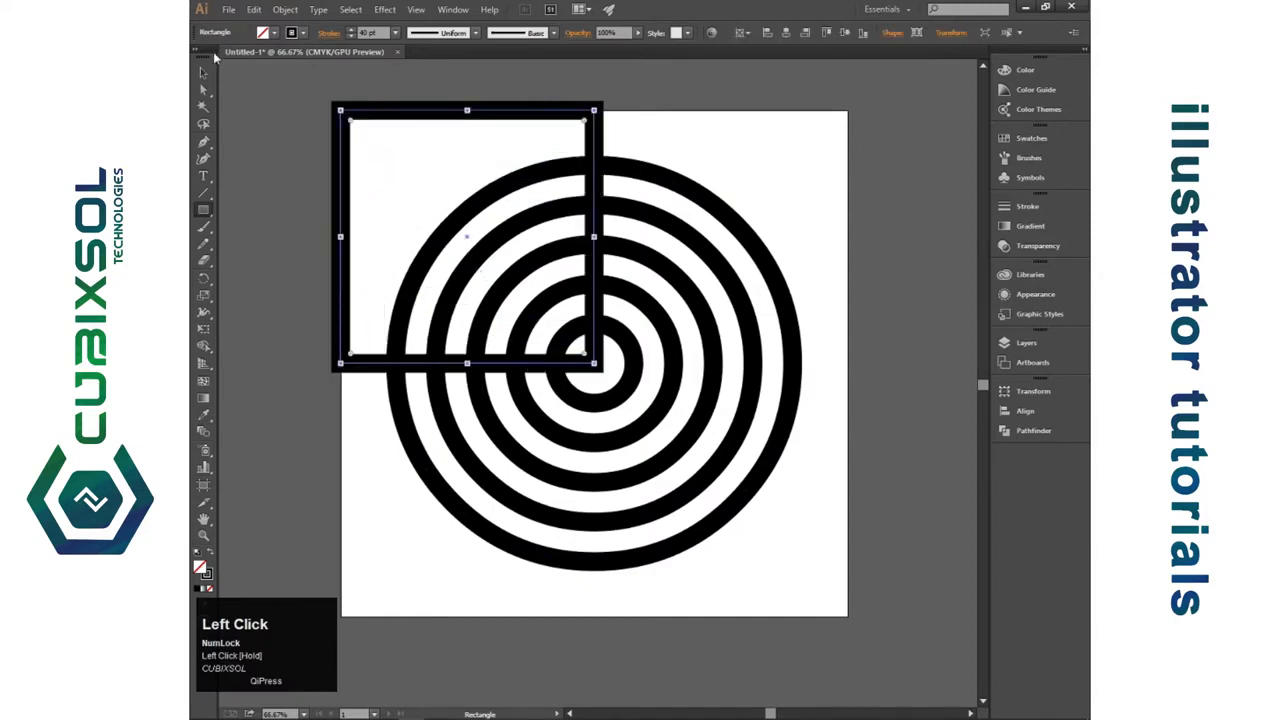
- Remove the square's stroke and fill it with black
{"action": "left_click", "coordinate": [275, 33]}
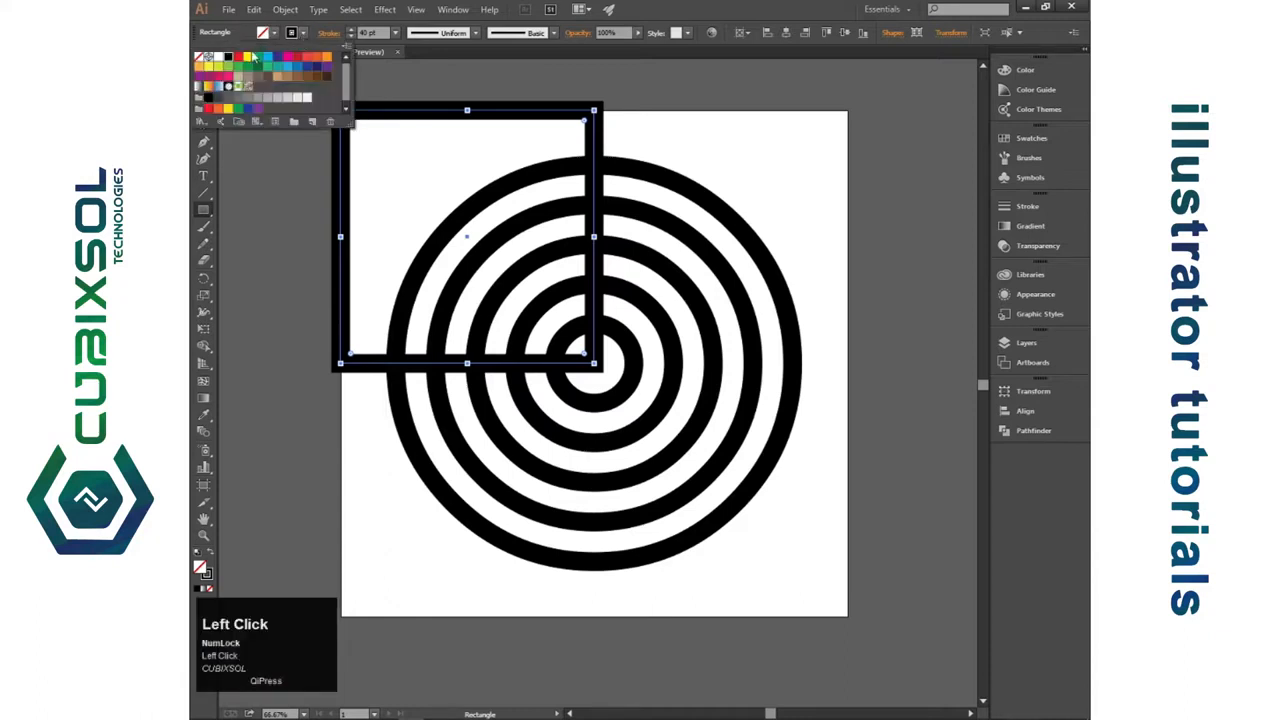
{"action": "left_click", "coordinate": [201, 58]}
{"action": "left_click", "coordinate": [275, 36]}
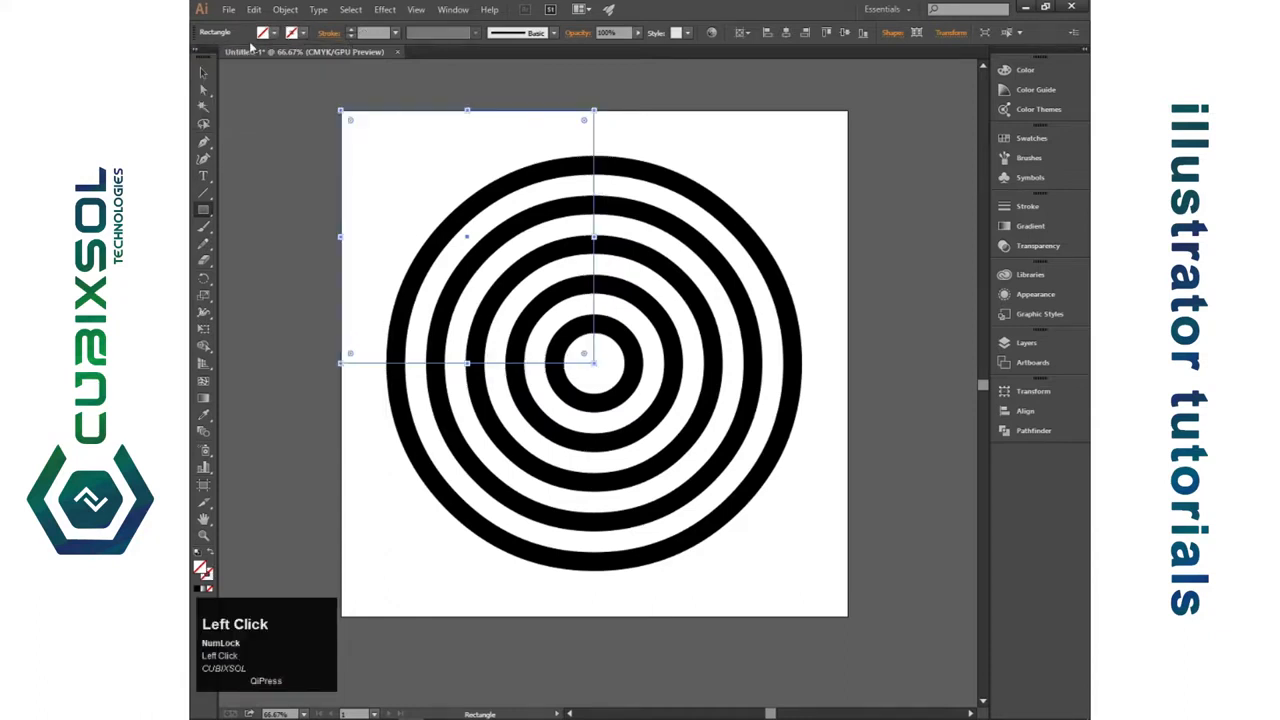
{"action": "left_click", "coordinate": [276, 36]}
{"action": "left_click", "coordinate": [228, 59]}
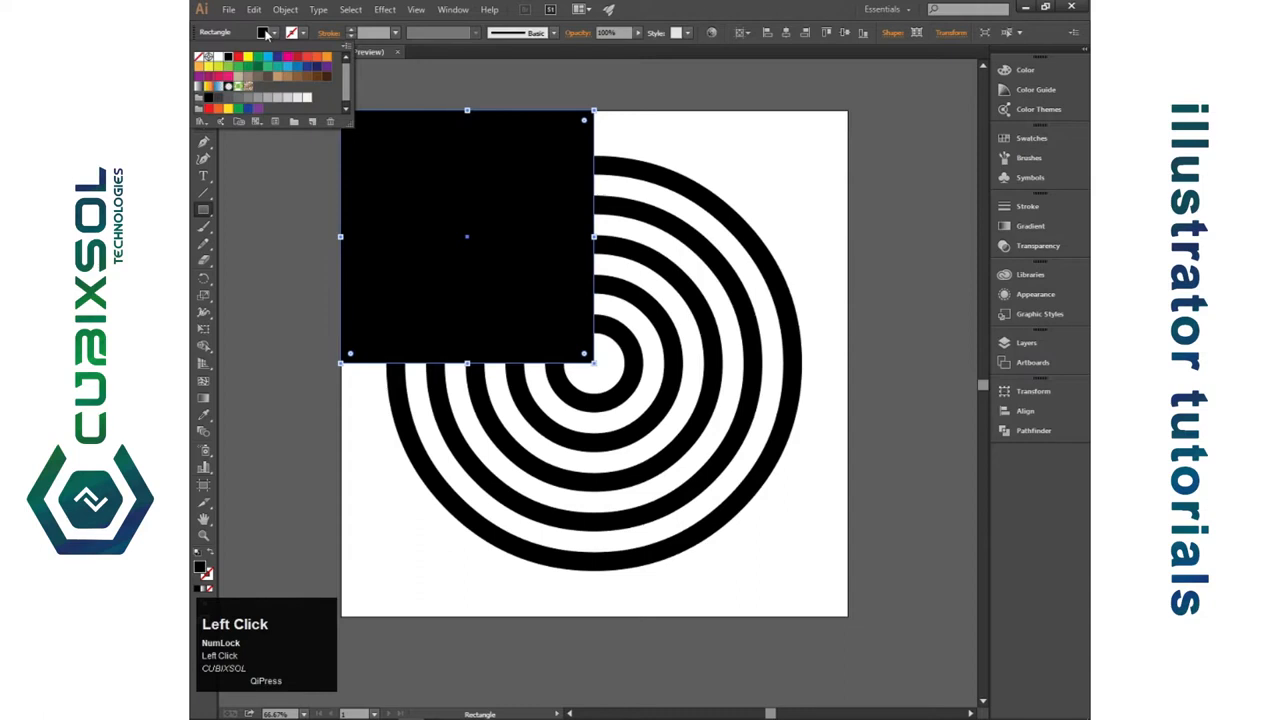
{"action": "left_click", "coordinate": [276, 36]}
- Select all five rings without the square and convert their strokes to outlines with Outline Stroke
{"action": "left_click", "coordinate": [205, 74]}
{"action": "left_click", "coordinate": [709, 120]}
{"action": "left_click_drag", "start_coordinate": [814, 168], "coordinate": [628, 546]}
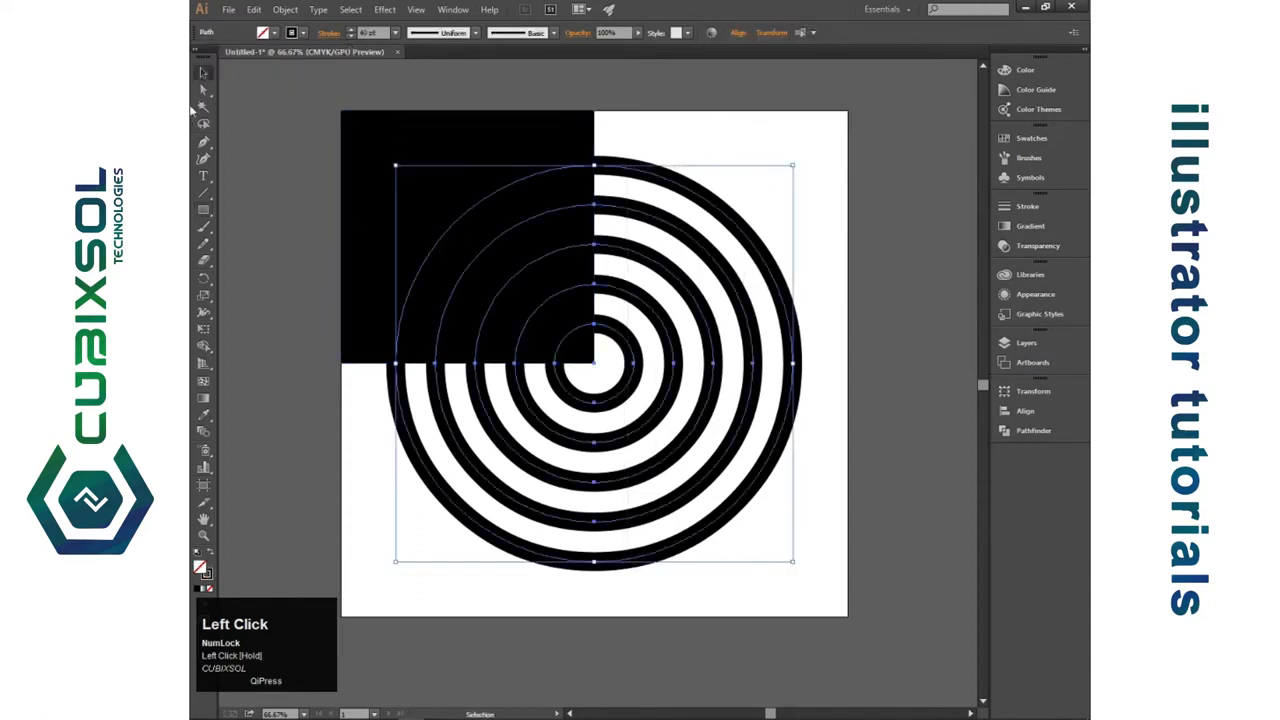
{"action": "left_click", "coordinate": [256, 9]}
{"action": "mouse_move", "coordinate": [285, 9]}
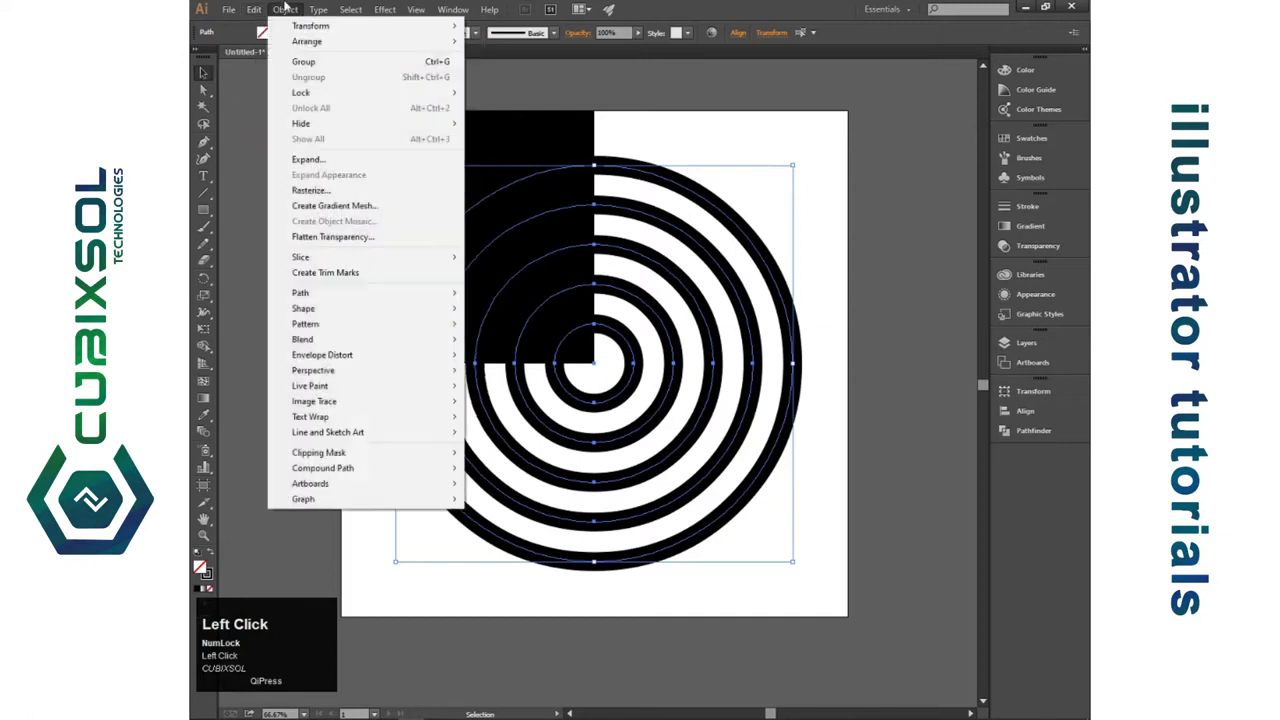
{"action": "mouse_move", "coordinate": [445, 293]}
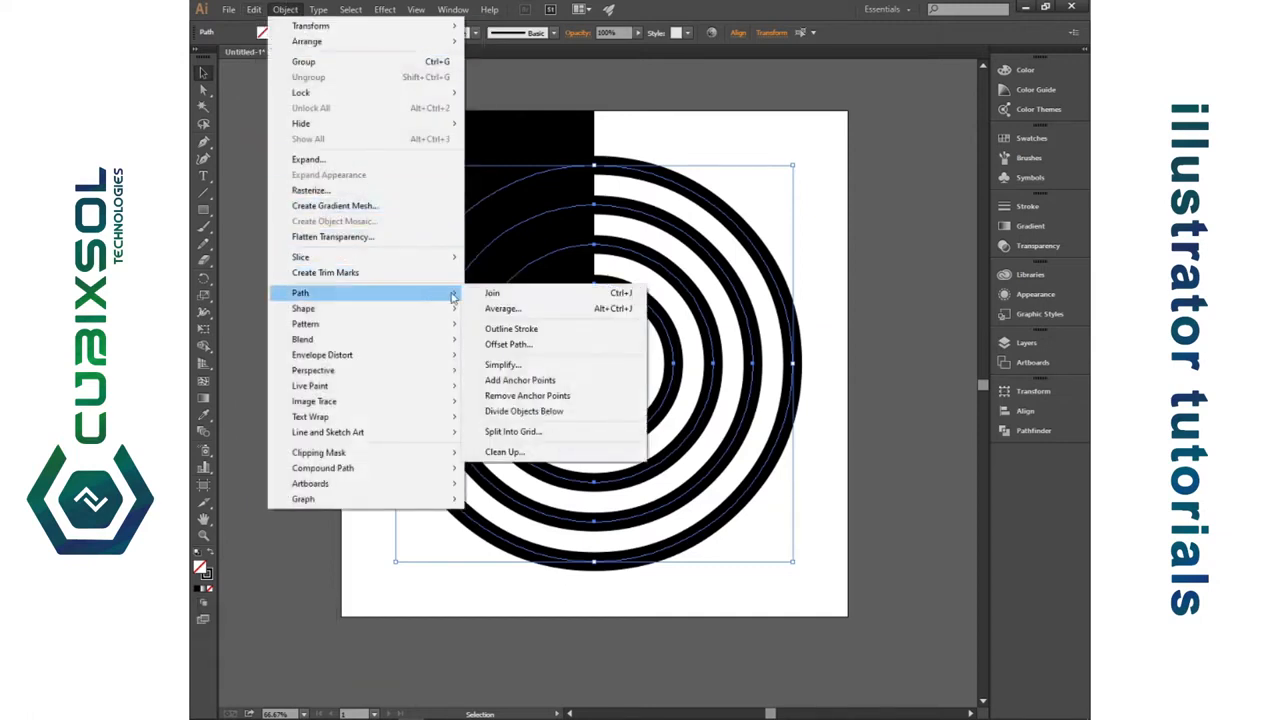
{"action": "left_click", "coordinate": [498, 330]}
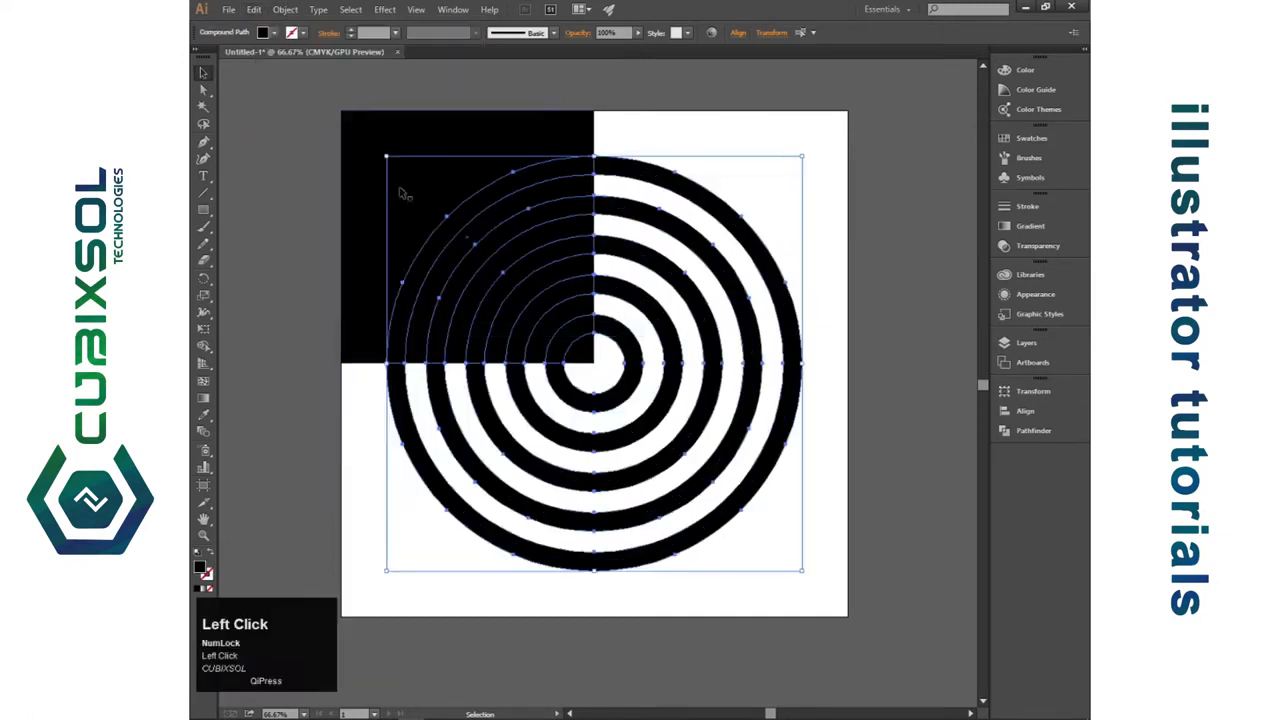
- Combine the five selected rings into a single compound path
{"action": "left_click", "coordinate": [285, 9]}
{"action": "mouse_move", "coordinate": [414, 467]}
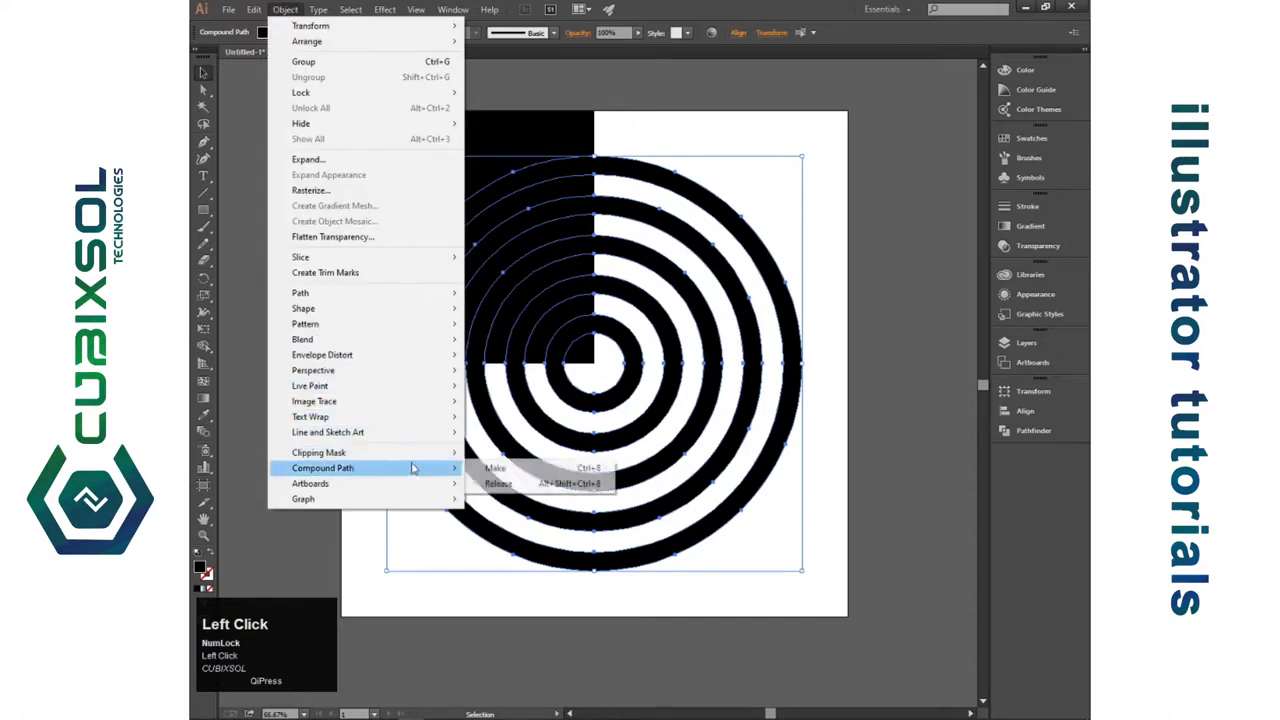
{"action": "left_click", "coordinate": [476, 470]}
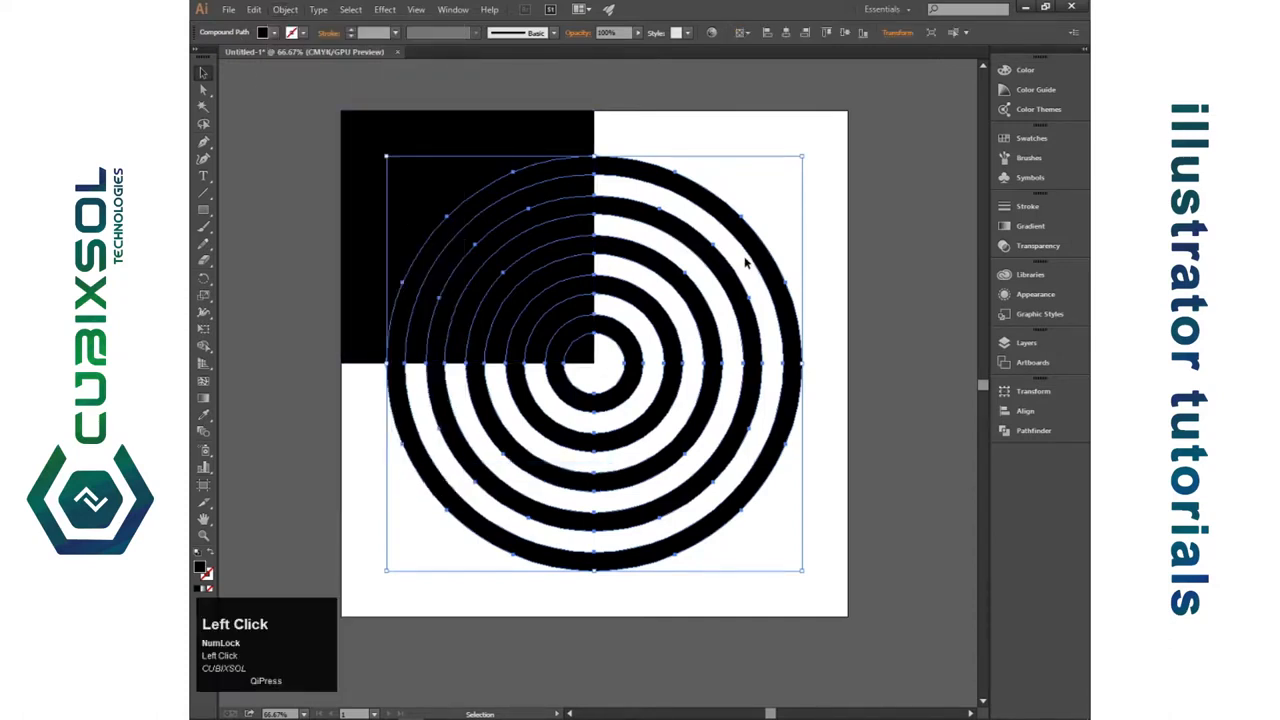
- Select the rings together with the black square and intersect them with Pathfinder, keeping only the upper-left quarter arcs
{"action": "left_click_drag", "start_coordinate": [713, 242], "coordinate": [389, 469]}
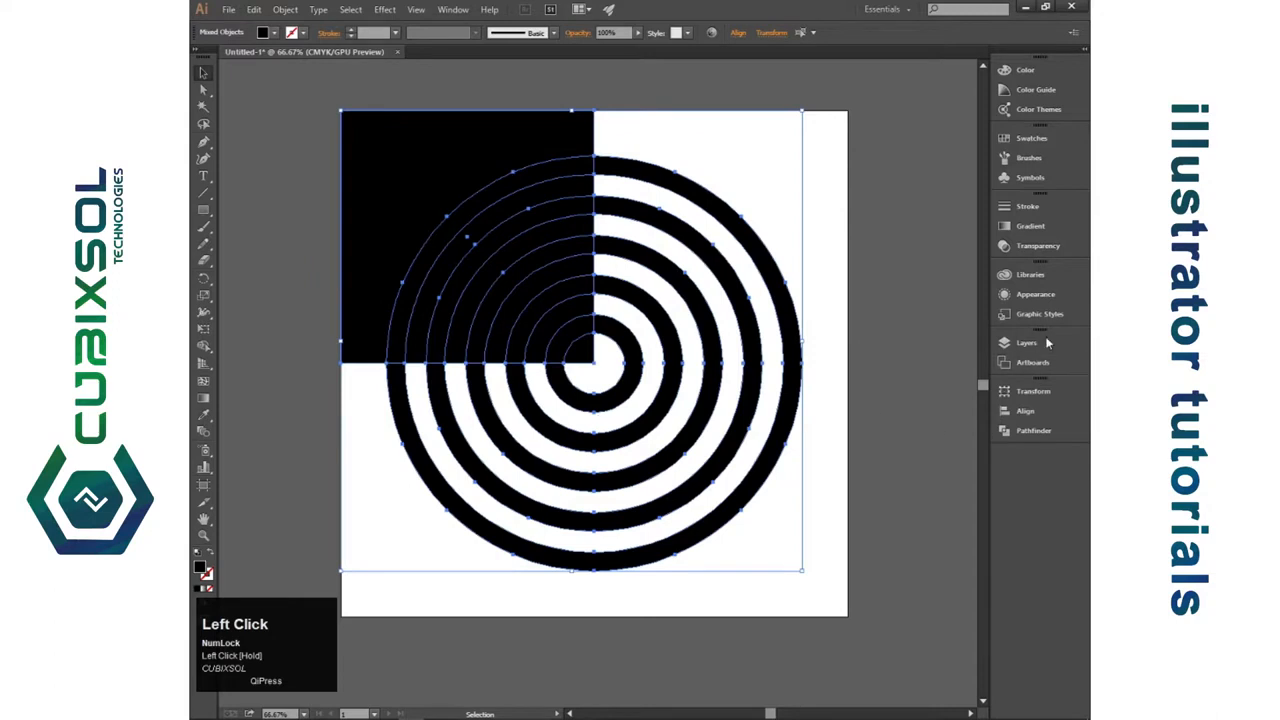
{"action": "left_click", "coordinate": [1026, 431]}
{"action": "left_click", "coordinate": [891, 414]}
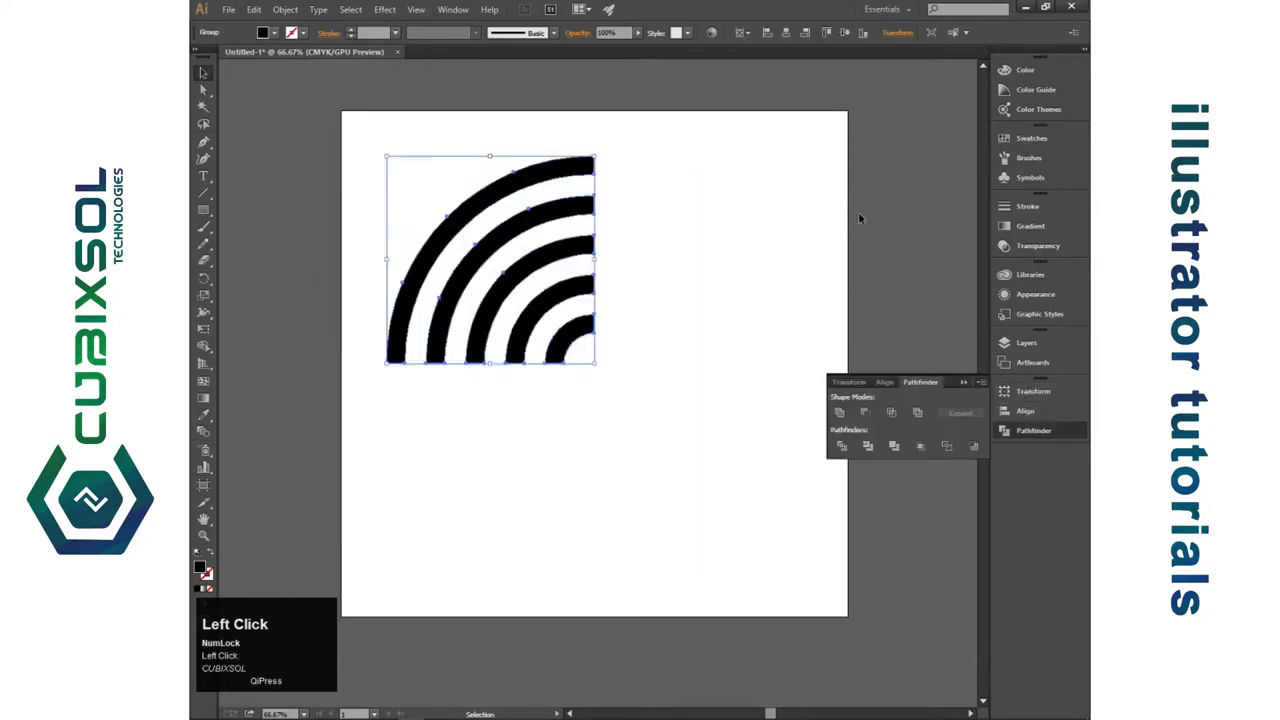
{"action": "left_click", "coordinate": [848, 144]}
{"action": "left_click", "coordinate": [963, 384]}
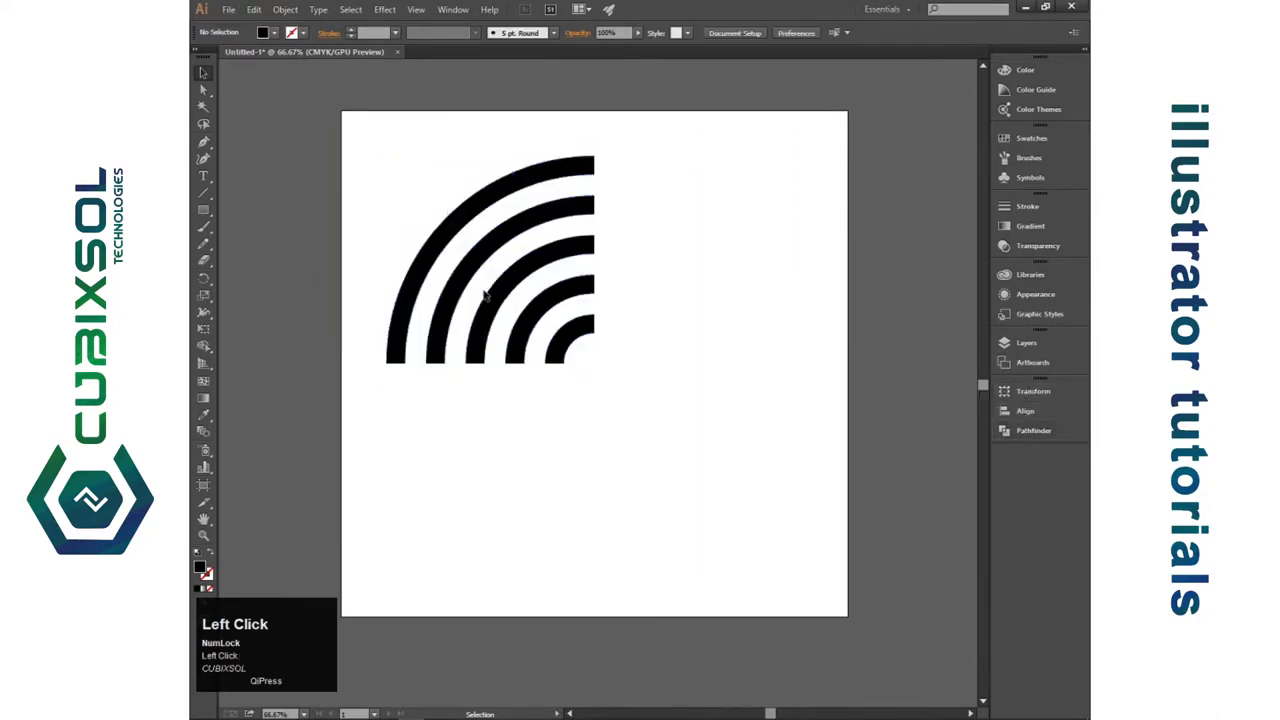
- Create a copy of the quarter-arc group reflected across the vertical axis
{"action": "right_click", "coordinate": [495, 296]}
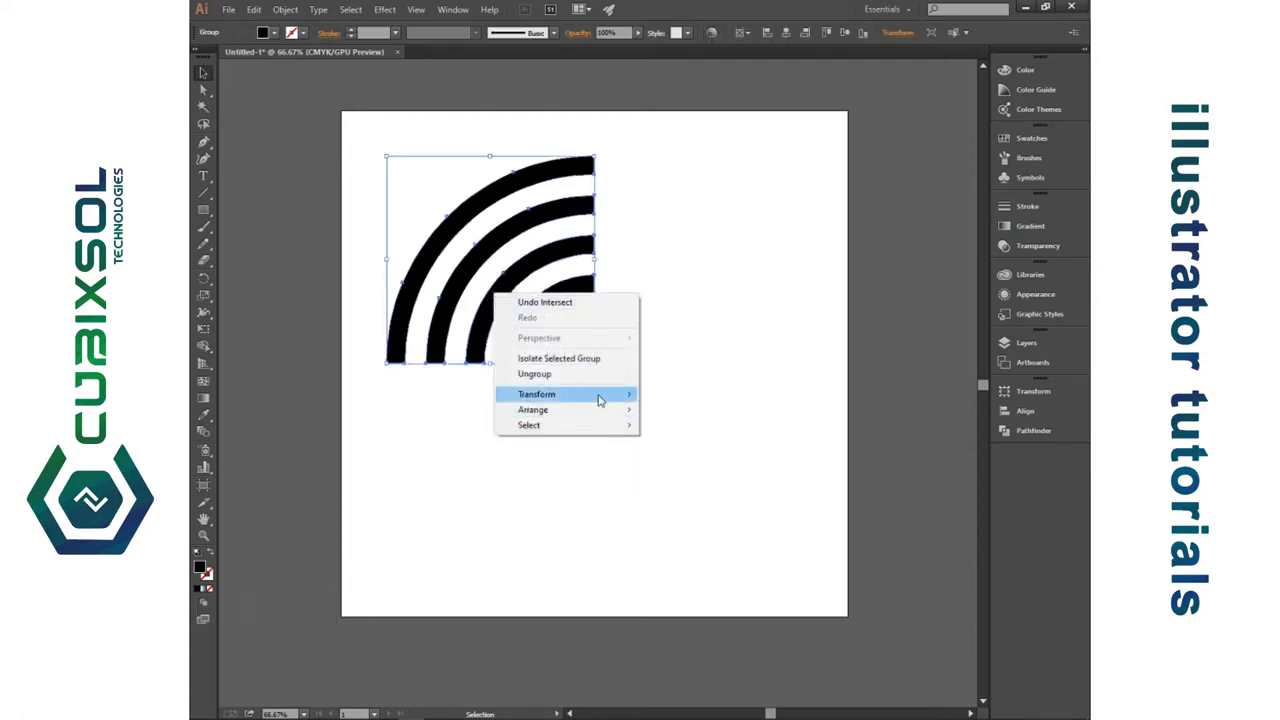
{"action": "mouse_move", "coordinate": [598, 395]}
{"action": "left_click", "coordinate": [682, 447]}
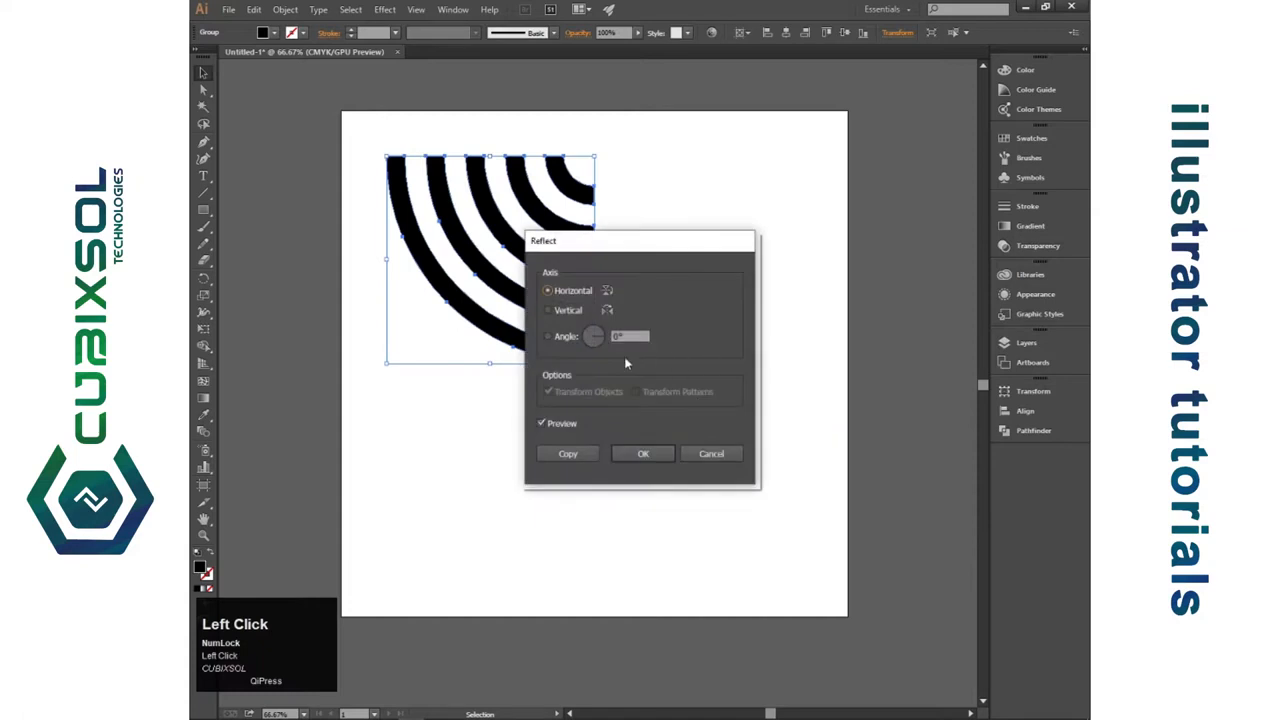
{"action": "left_click", "coordinate": [552, 310]}
{"action": "left_click", "coordinate": [577, 454]}
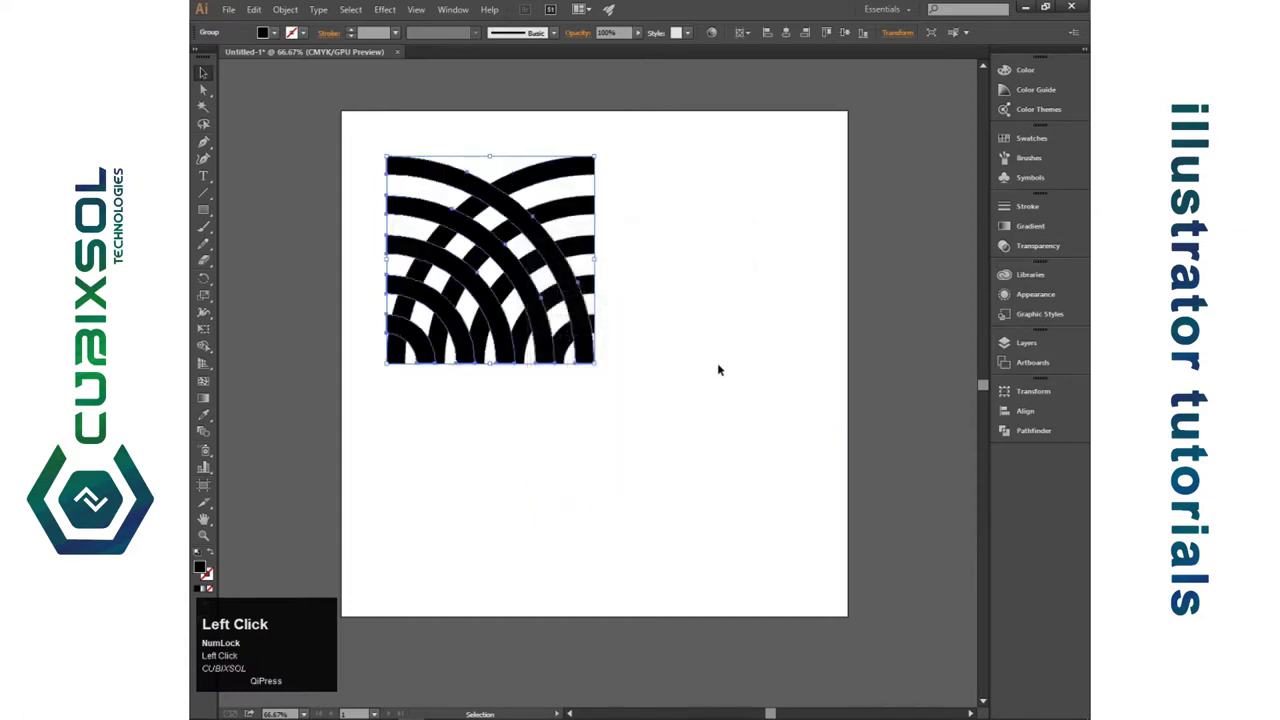
- Move the reflected copy horizontally until its arc ends meet the original quarter without a seam, forming half rings
{"action": "key", "text": "shift+Right"}
{"action": "key", "text": "shift+Right"}
{"action": "key", "text": "shift+Right"}
{"action": "key", "text": "shift+Right"}
{"action": "key", "text": "shift+Right"}
{"action": "key", "text": "shift+Right"}
{"action": "key", "text": "shift+Right"}
{"action": "key", "text": "shift+Right"}
{"action": "key", "text": "shift+Right"}
{"action": "key", "text": "shift+Right"}
{"action": "key", "text": "shift+Right"}
{"action": "key", "text": "shift+Right"}
{"action": "key", "text": "shift+Right"}
{"action": "key", "text": "shift+Right"}
{"action": "key", "text": "shift+Right"}
{"action": "key", "text": "shift+Right"}
{"action": "key", "text": "shift+Right"}
{"action": "key", "text": "shift+Right"}
{"action": "key", "text": "shift+Right"}
{"action": "key", "text": "shift+Right"}
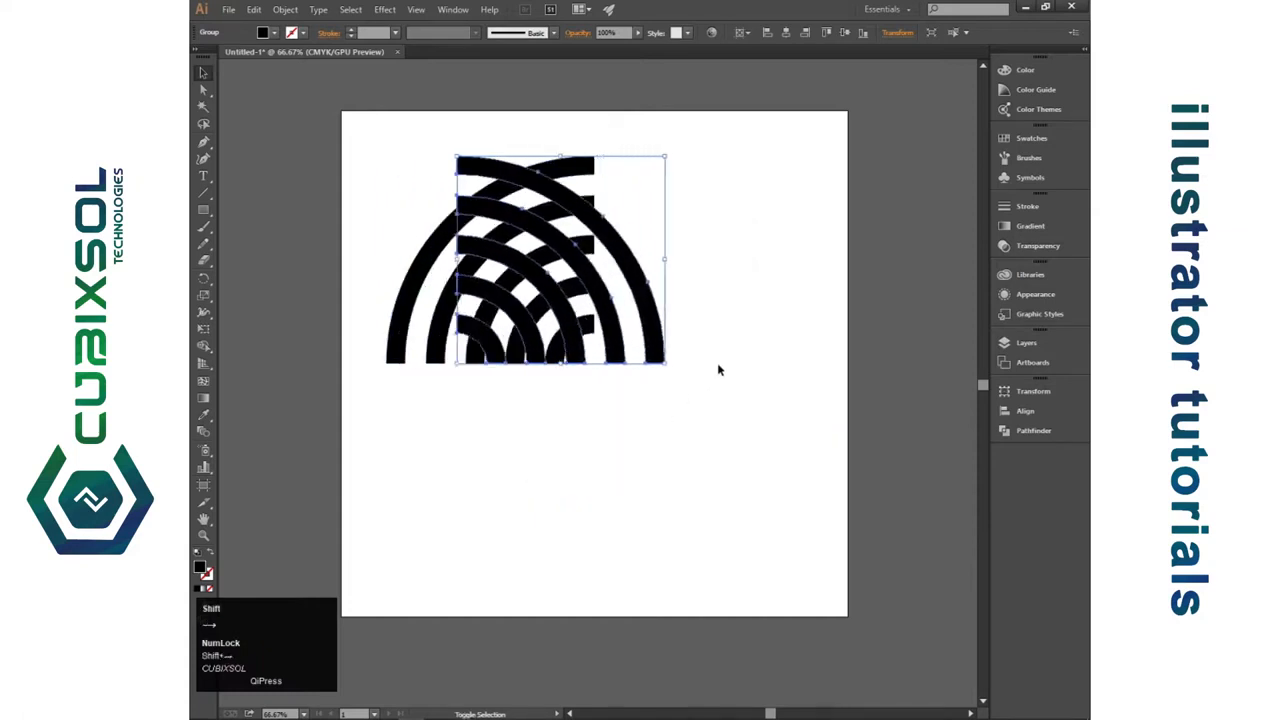
{"action": "key", "text": "shift+Right"}
{"action": "key", "text": "shift+Right"}
{"action": "key", "text": "Left"}
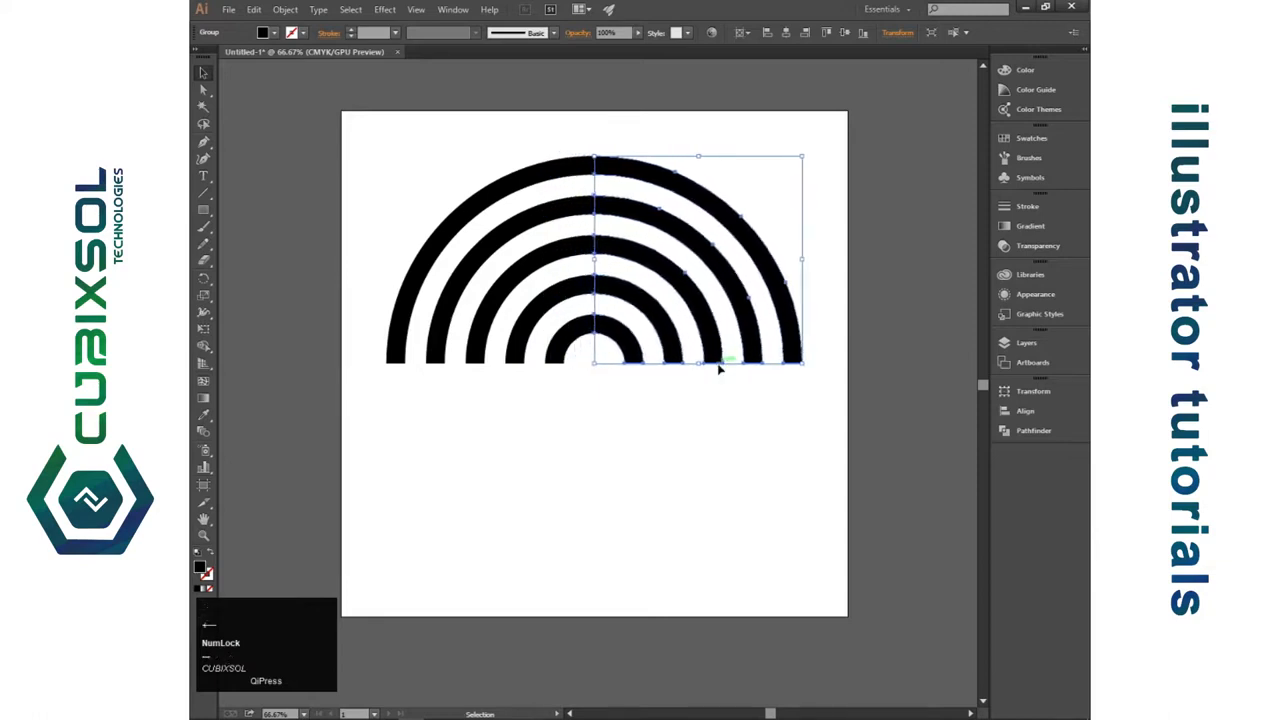
{"action": "left_click", "coordinate": [718, 401]}
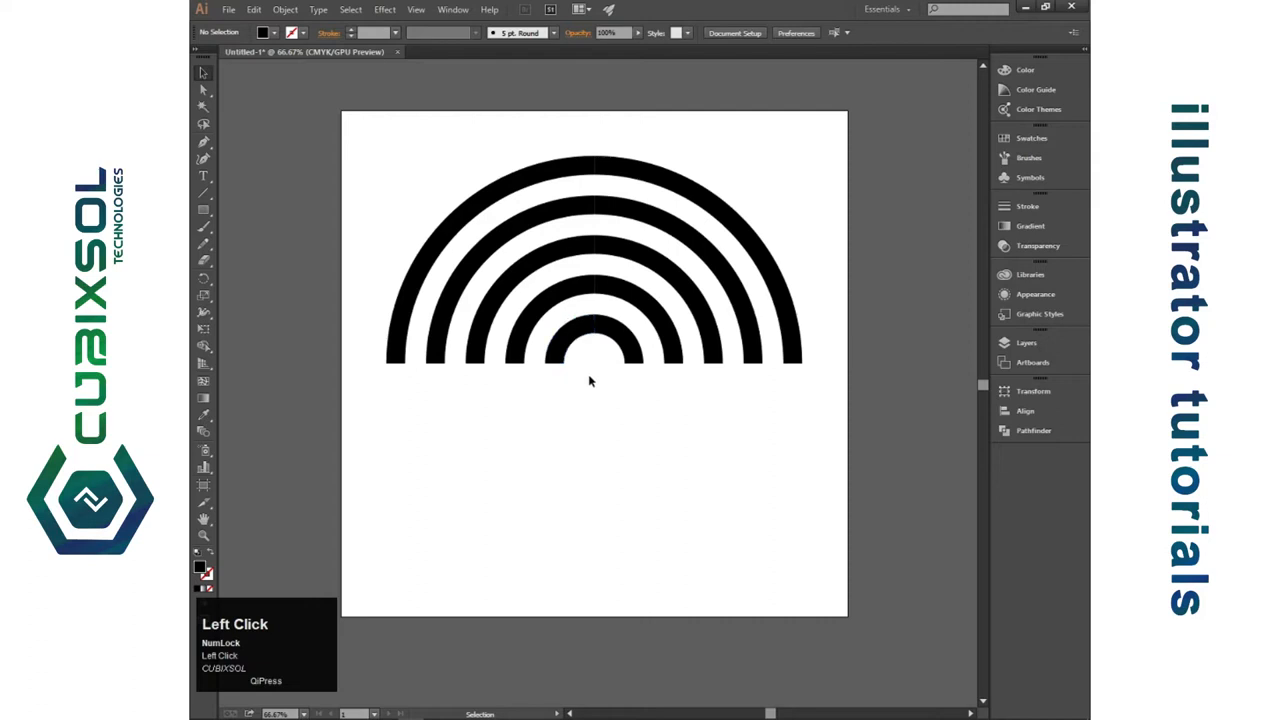
{"action": "scroll", "coordinate": [577, 366], "scroll_direction": "up", "scroll_amount": 4}
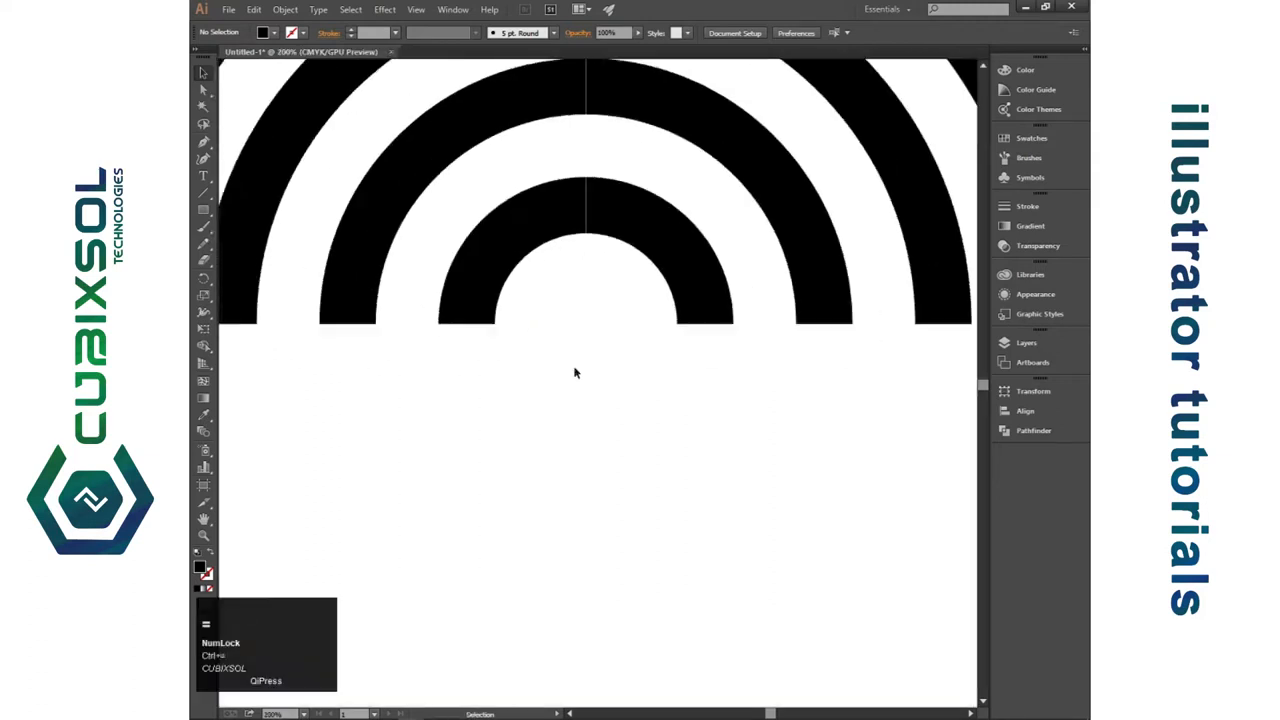
{"action": "scroll", "coordinate": [593, 434], "scroll_direction": "up", "scroll_amount": 2}
{"action": "left_click", "coordinate": [656, 611]}
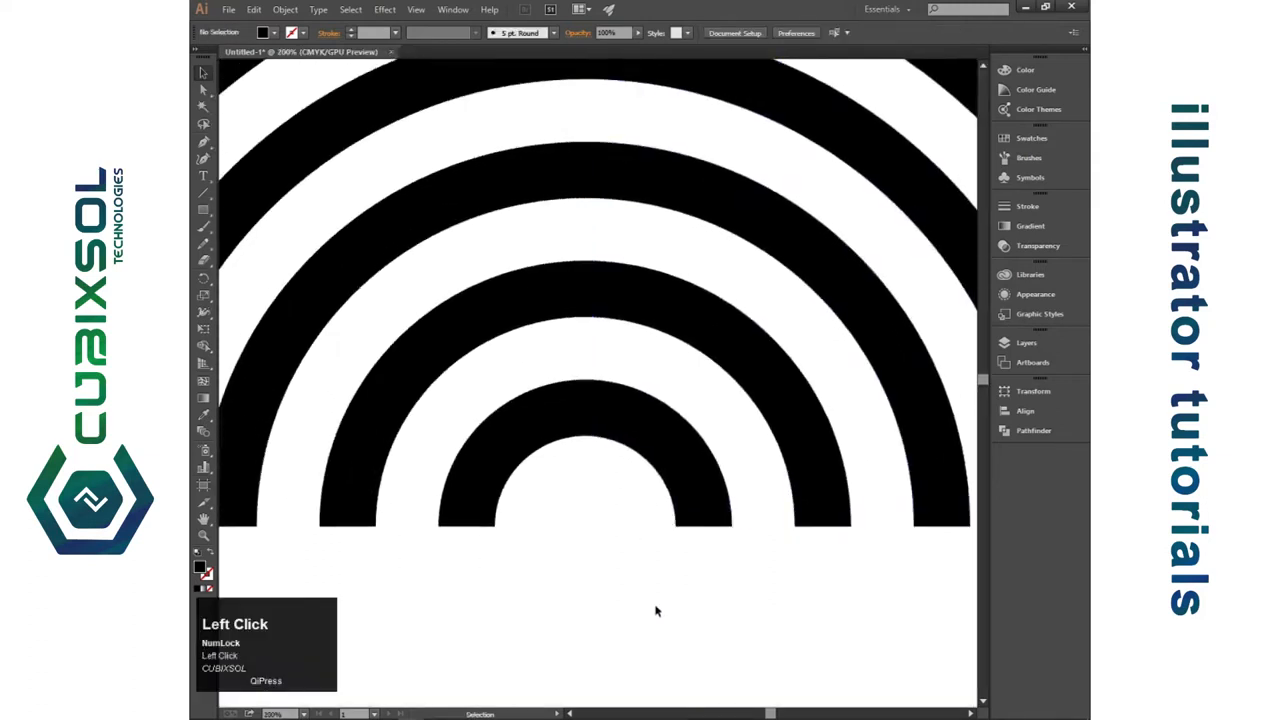
{"action": "scroll", "coordinate": [656, 561], "scroll_direction": "up", "scroll_amount": 4}
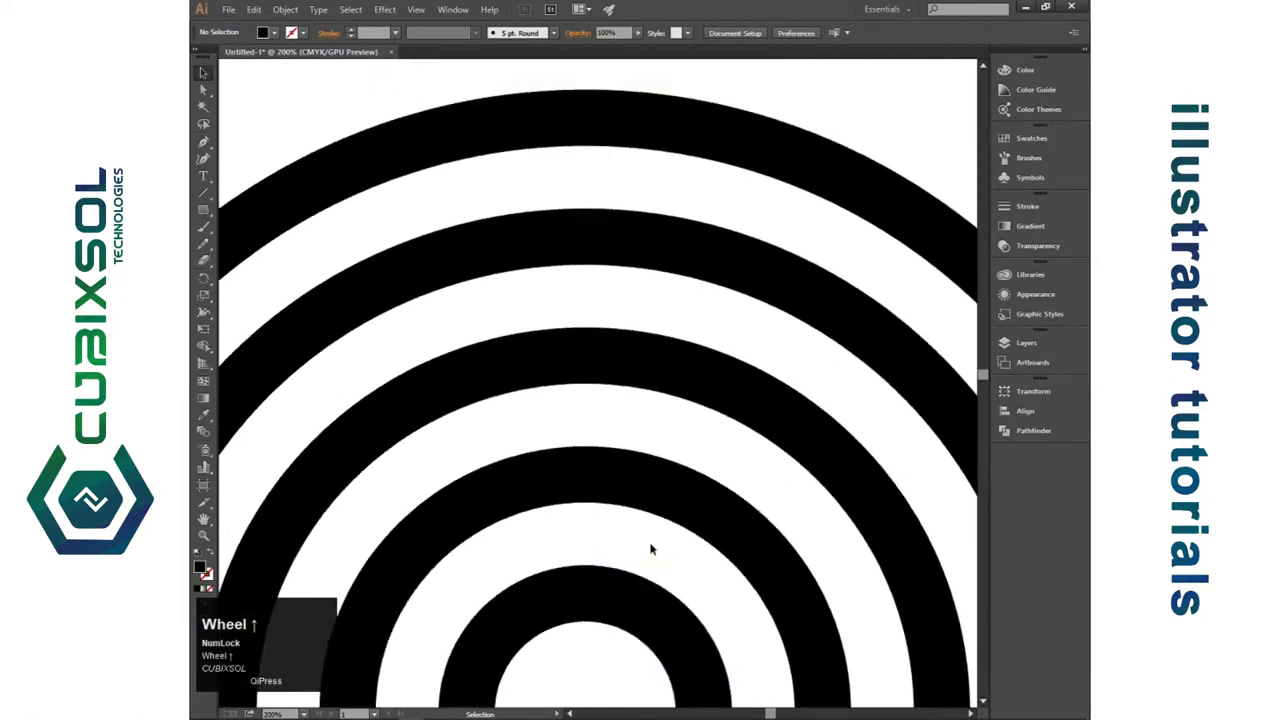
- Select both quarter groups and create a copy reflected across the horizontal axis
{"action": "key", "text": "ctrl+minus"}
{"action": "key", "text": "ctrl+minus"}
{"action": "left_click_drag", "start_coordinate": [879, 267], "coordinate": [300, 470]}
{"action": "scroll", "coordinate": [490, 244], "scroll_direction": "down", "scroll_amount": 2}
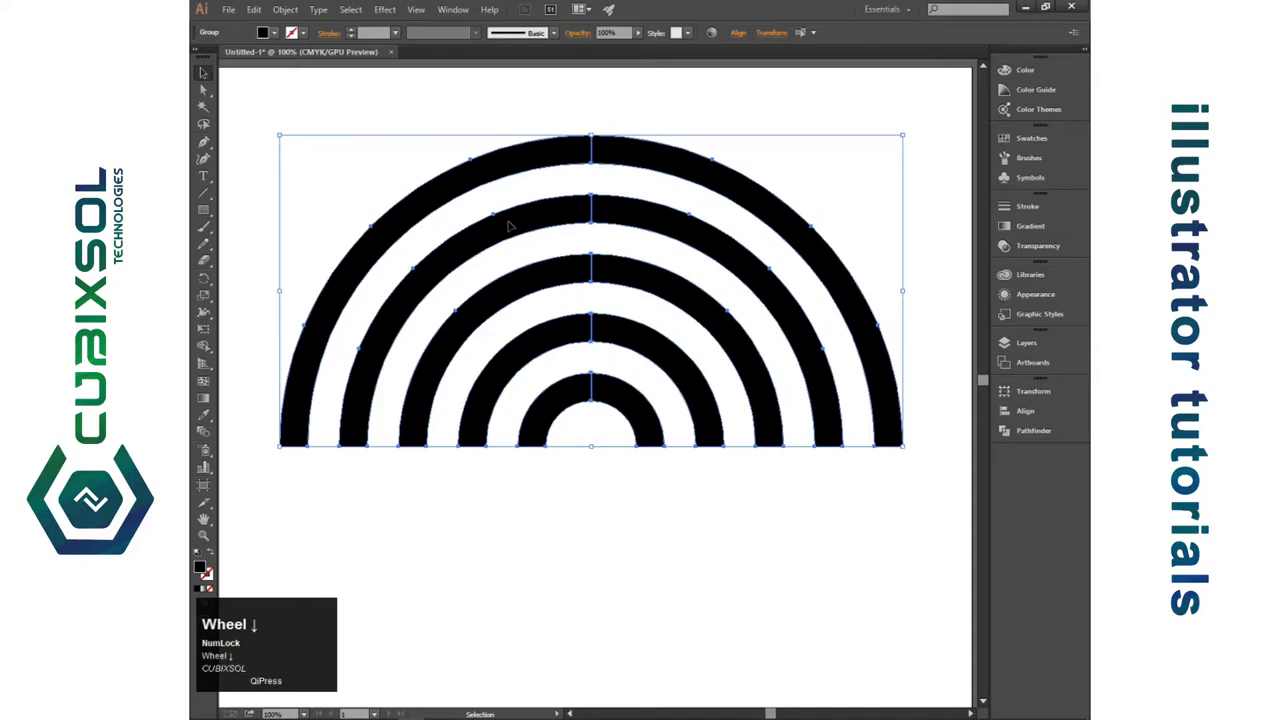
{"action": "right_click", "coordinate": [510, 224]}
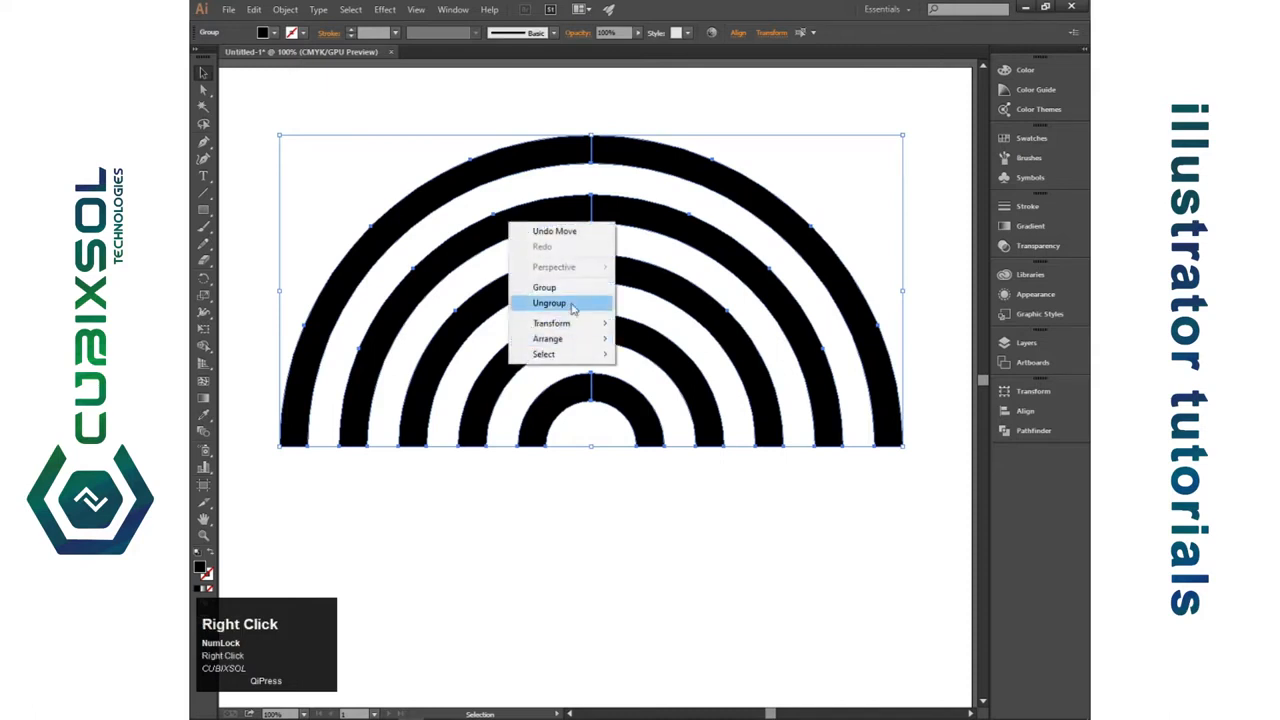
{"action": "mouse_move", "coordinate": [578, 325]}
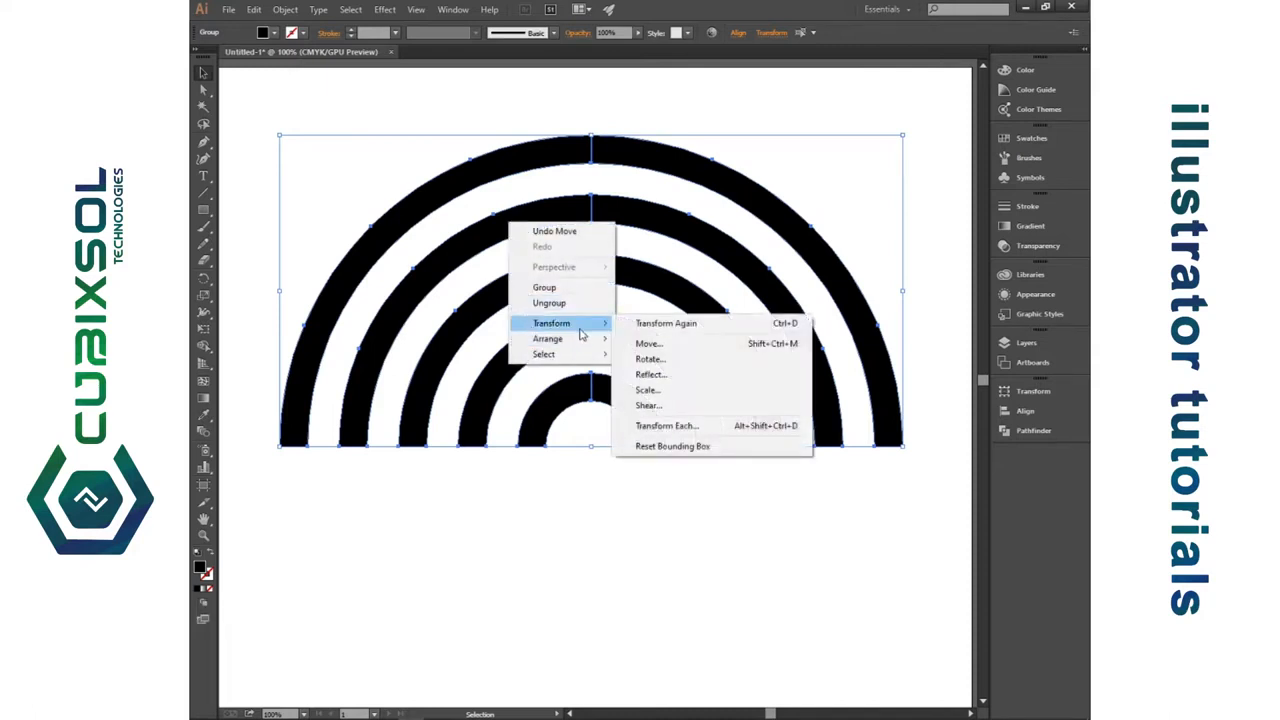
{"action": "left_click", "coordinate": [672, 374]}
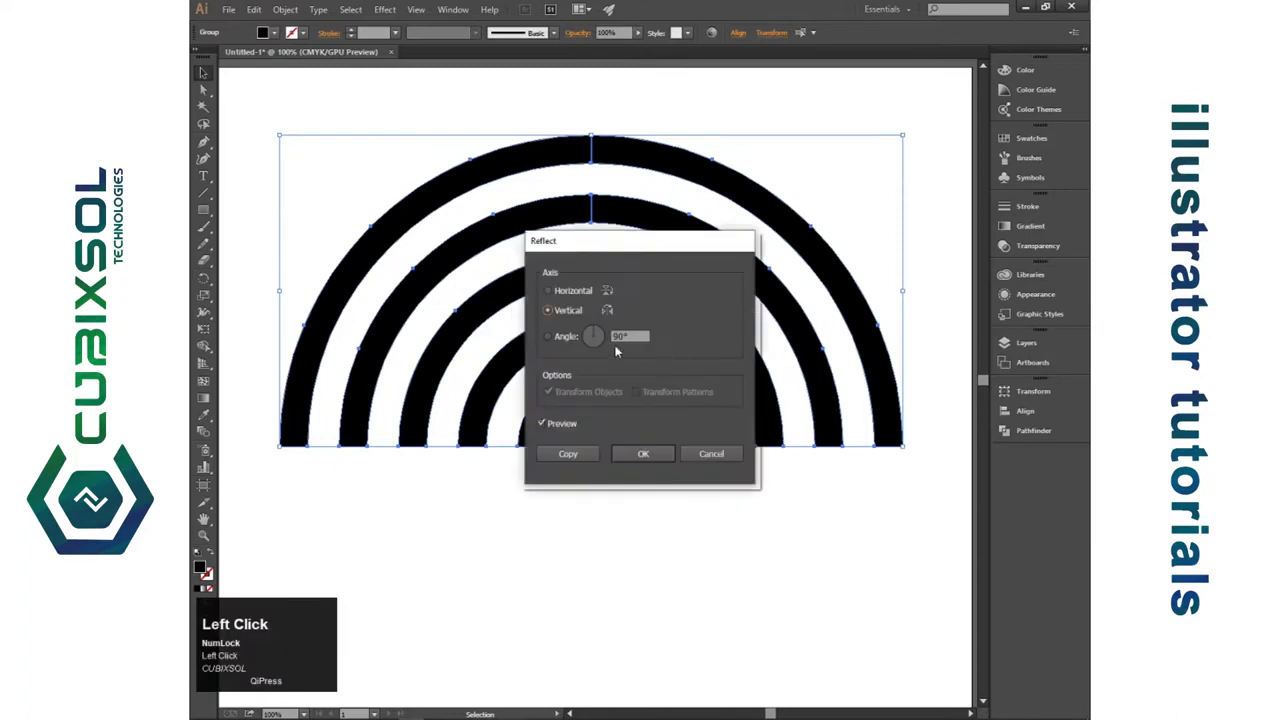
{"action": "left_click", "coordinate": [557, 292]}
{"action": "left_click", "coordinate": [568, 455]}
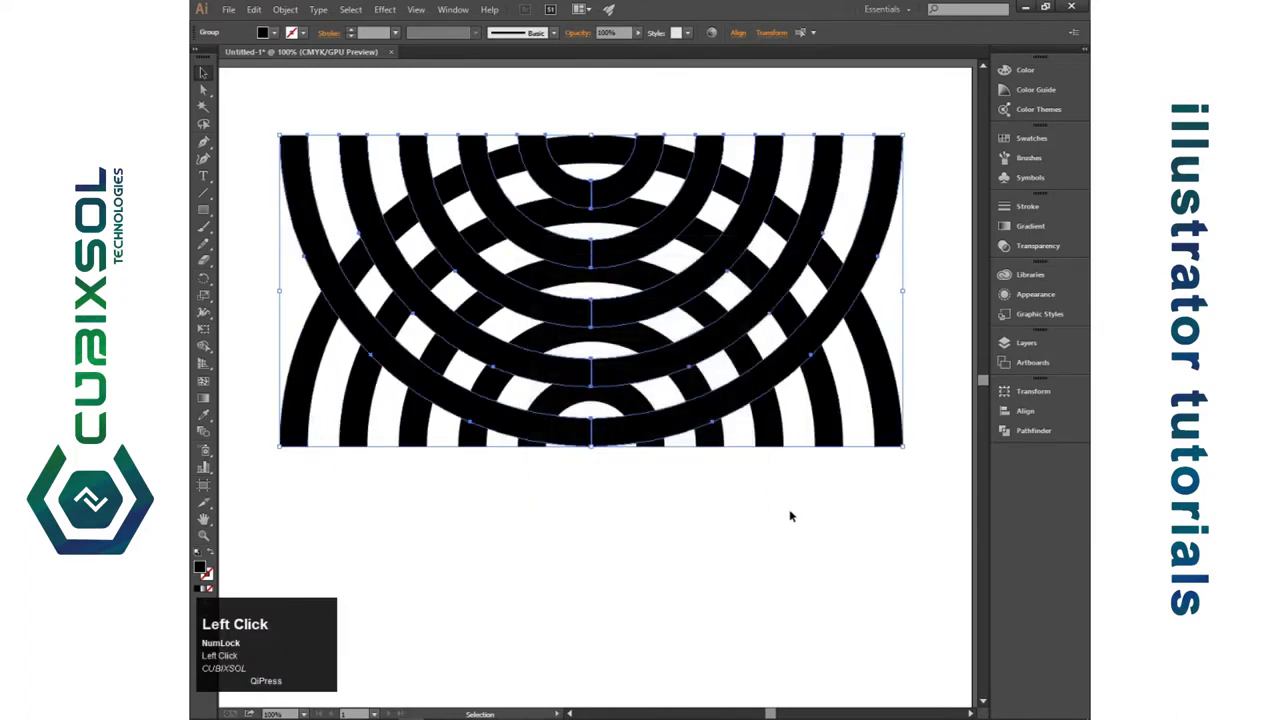
- Move the reflected half rings down and nudge them against the upper half to complete the full rings
{"action": "key", "text": "shift+Down"}
{"action": "key", "text": "shift+Down"}
{"action": "key", "text": "shift+Down"}
{"action": "key", "text": "shift+Down"}
{"action": "key", "text": "shift+Down"}
{"action": "key", "text": "shift+Down"}
{"action": "key", "text": "shift+Down"}
{"action": "key", "text": "shift+Down"}
{"action": "key", "text": "shift+Down"}
{"action": "key", "text": "shift+Down"}
{"action": "key", "text": "shift+Down"}
{"action": "key", "text": "shift+Down"}
{"action": "key", "text": "shift+Down"}
{"action": "key", "text": "shift+Down"}
{"action": "key", "text": "shift+Down"}
{"action": "key", "text": "shift+Down"}
{"action": "key", "text": "shift+Down"}
{"action": "key", "text": "shift+Down"}
{"action": "key", "text": "shift+Down"}
{"action": "key", "text": "shift+Down"}
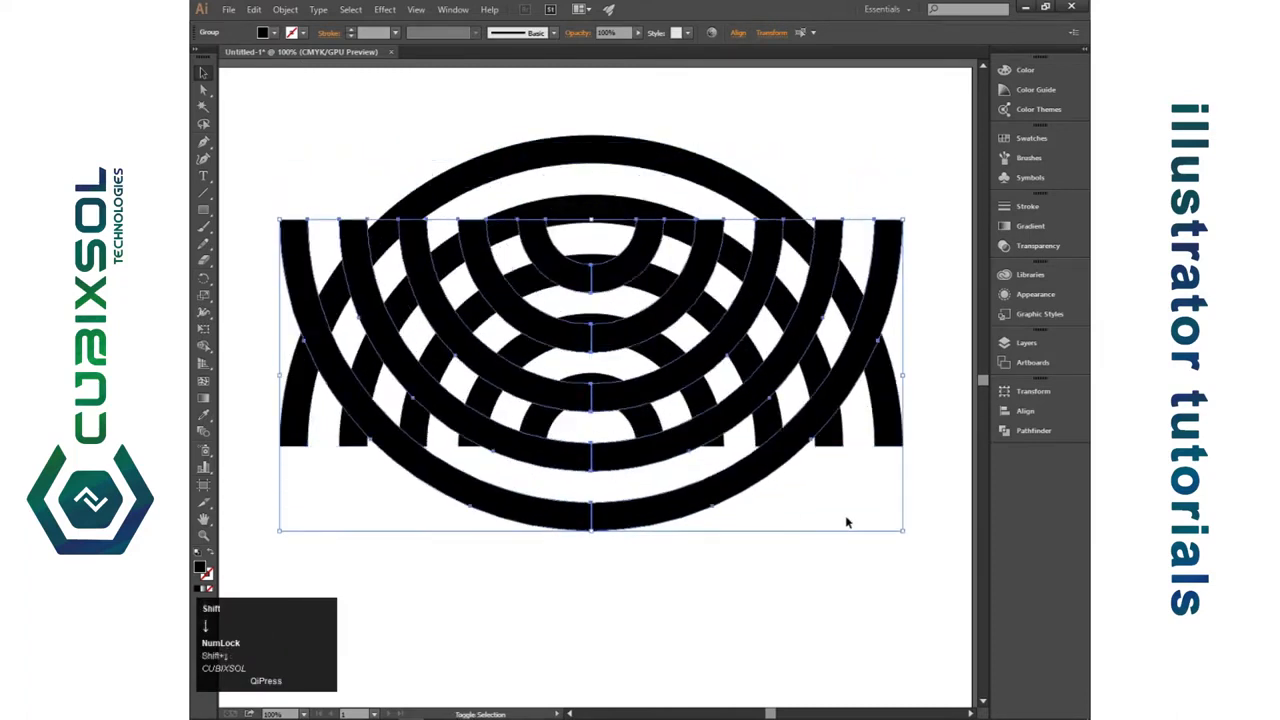
{"action": "key", "text": "shift+Down"}
{"action": "key", "text": "shift+Down"}
{"action": "key", "text": "shift+Down"}
{"action": "key", "text": "shift+Down"}
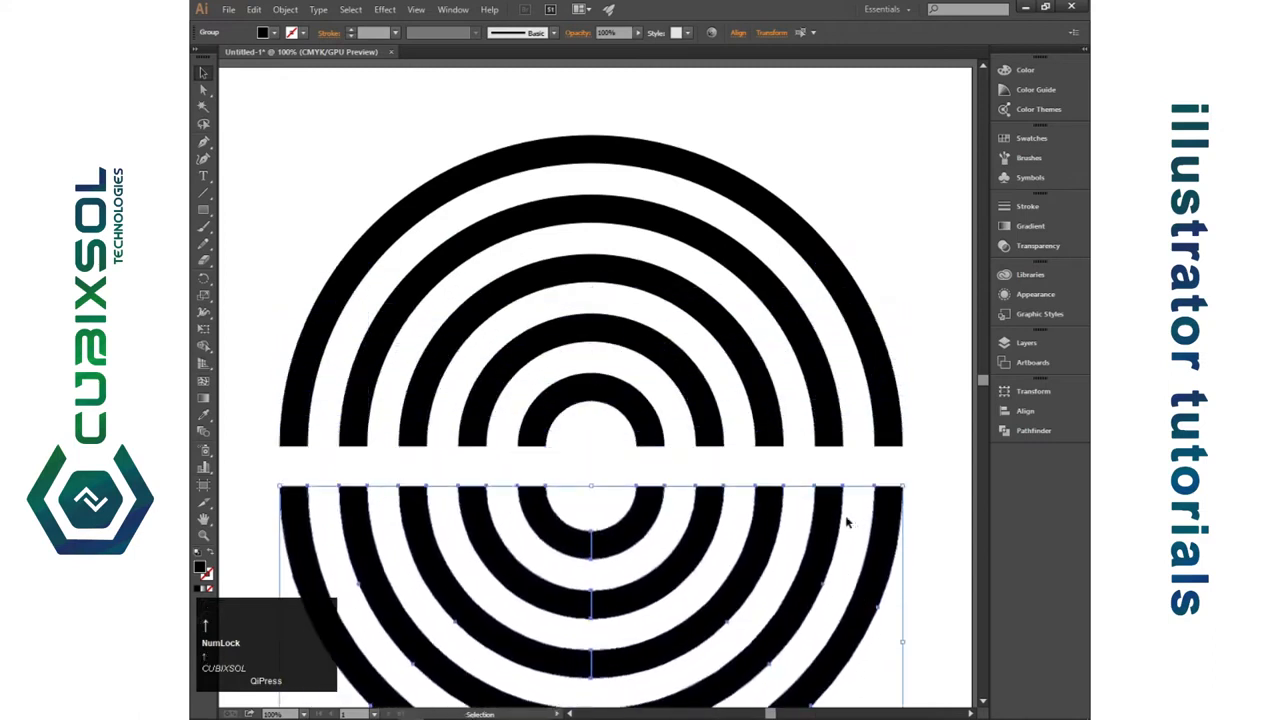
{"action": "key", "text": "Up"}
{"action": "key", "text": "Up"}
{"action": "key", "text": "Up"}
{"action": "key", "text": "Up"}
{"action": "key", "text": "Up"}
{"action": "key", "text": "Up"}
{"action": "key", "text": "Up"}
{"action": "key", "text": "Up"}
{"action": "key", "text": "Up"}
{"action": "key", "text": "Up"}
{"action": "key", "text": "Up"}
{"action": "key", "text": "Up"}
{"action": "key", "text": "Up"}
{"action": "key", "text": "Up"}
{"action": "key", "text": "Up"}
{"action": "key", "text": "Up"}
{"action": "key", "text": "Up"}
{"action": "key", "text": "Up"}
{"action": "key", "text": "Up"}
{"action": "key", "text": "Up"}
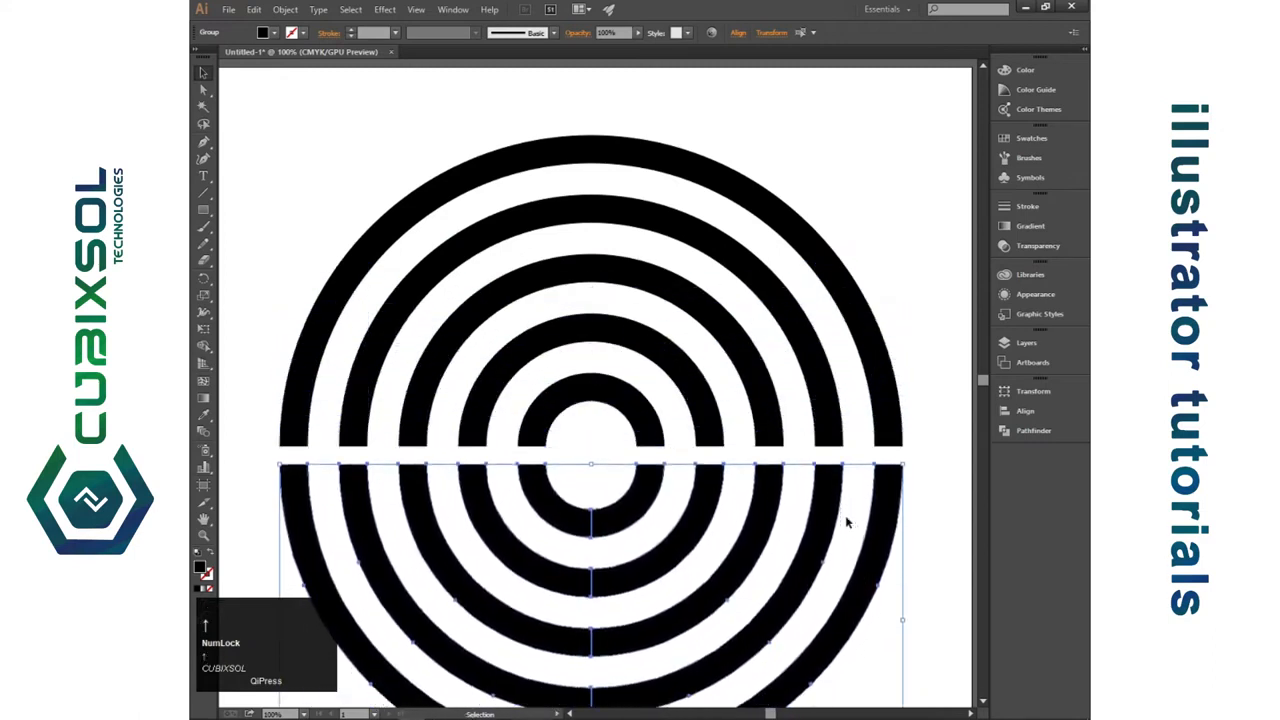
{"action": "key", "text": "Up"}
{"action": "key", "text": "Up"}
{"action": "key", "text": "Up"}
{"action": "key", "text": "Up"}
{"action": "key", "text": "Up"}
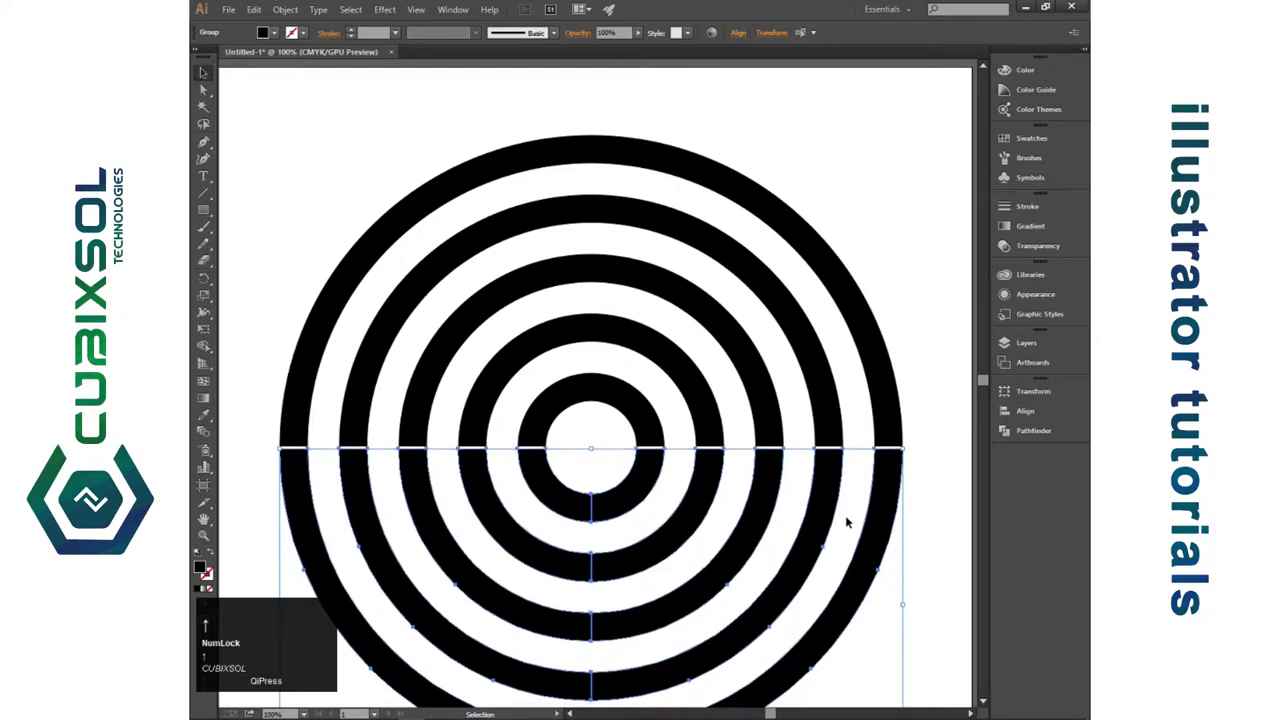
{"action": "key", "text": "Up"}
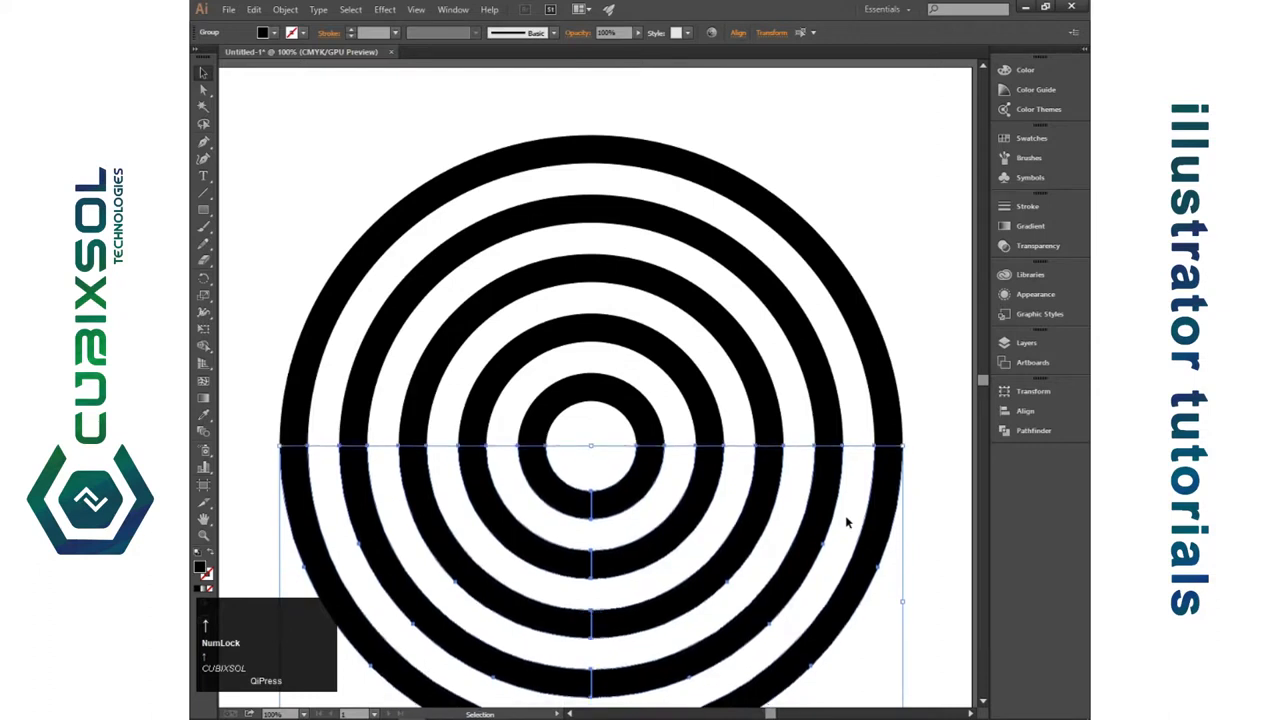
{"action": "left_click", "coordinate": [902, 282]}
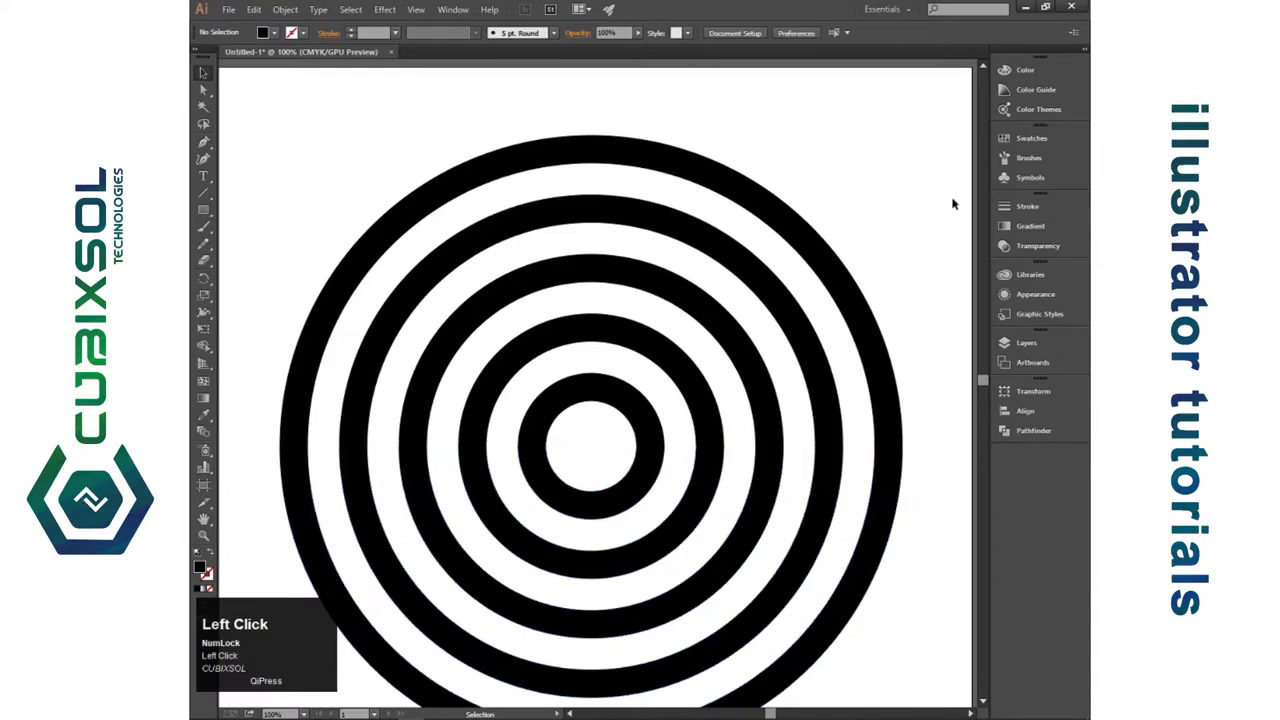
- Delete the lower-right quarter of the rings
{"action": "scroll", "coordinate": [590, 310], "scroll_direction": "down", "scroll_amount": 2}
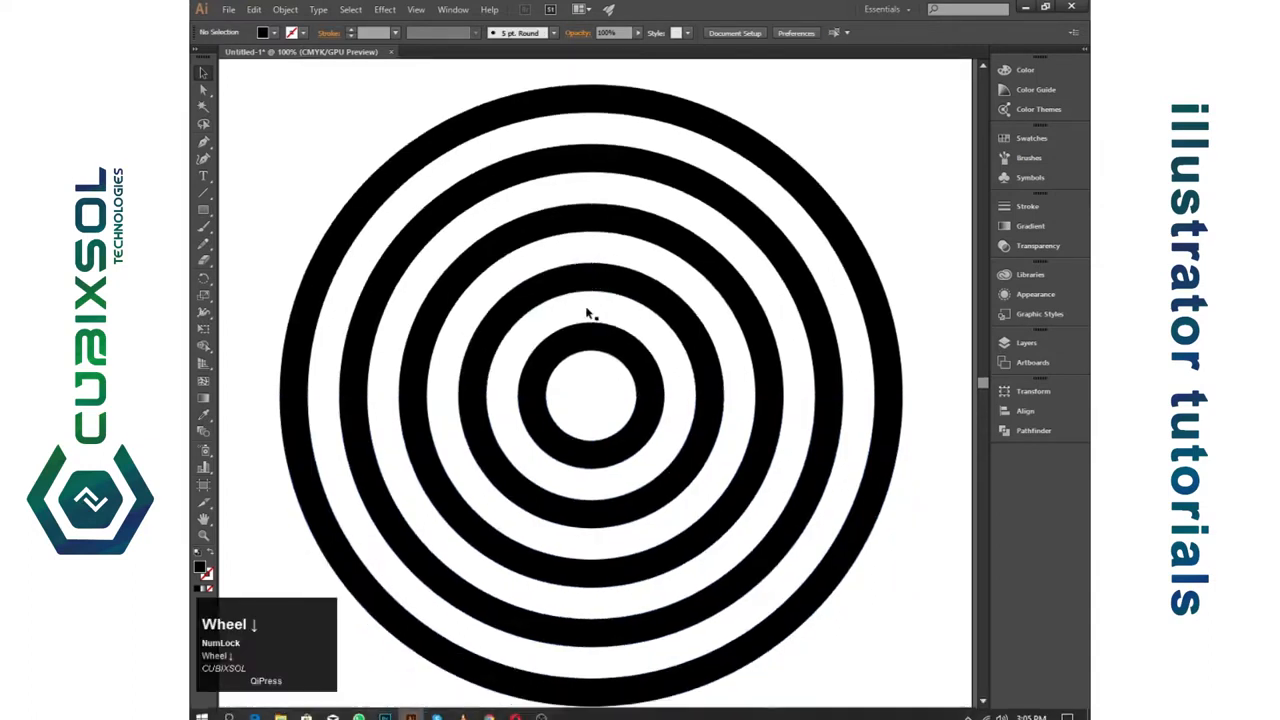
{"action": "scroll", "coordinate": [588, 312], "scroll_direction": "down", "scroll_amount": 1}
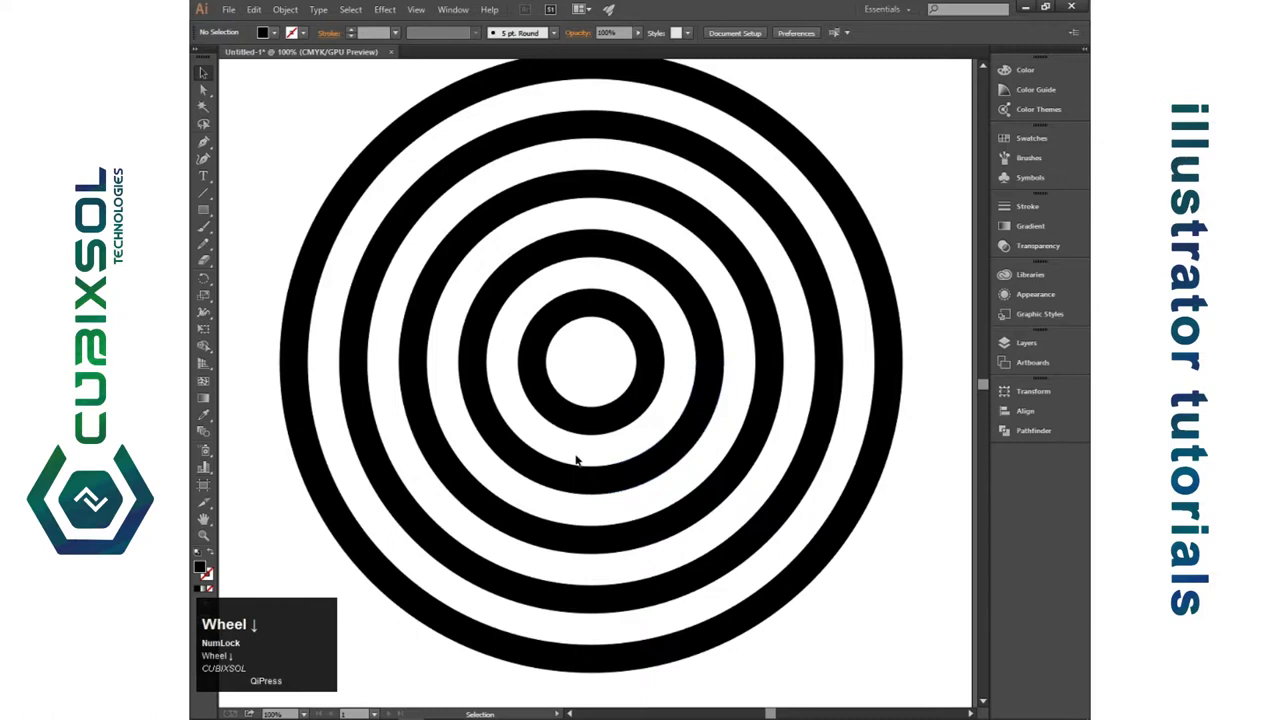
{"action": "left_click", "coordinate": [643, 398]}
{"action": "key", "text": "Delete"}
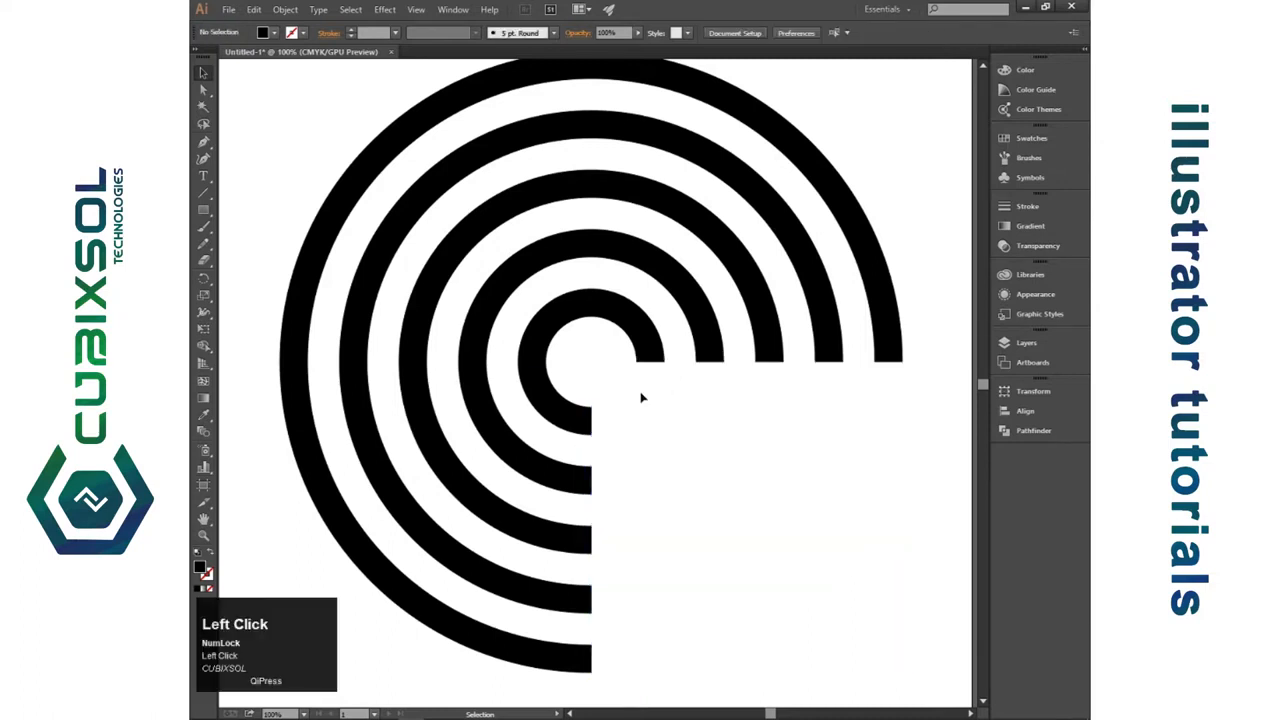
- Duplicate the upper-right quarter arcs straight down until the copy's arc ends connect with those of the lower-left quarter
{"action": "left_click", "coordinate": [647, 333]}
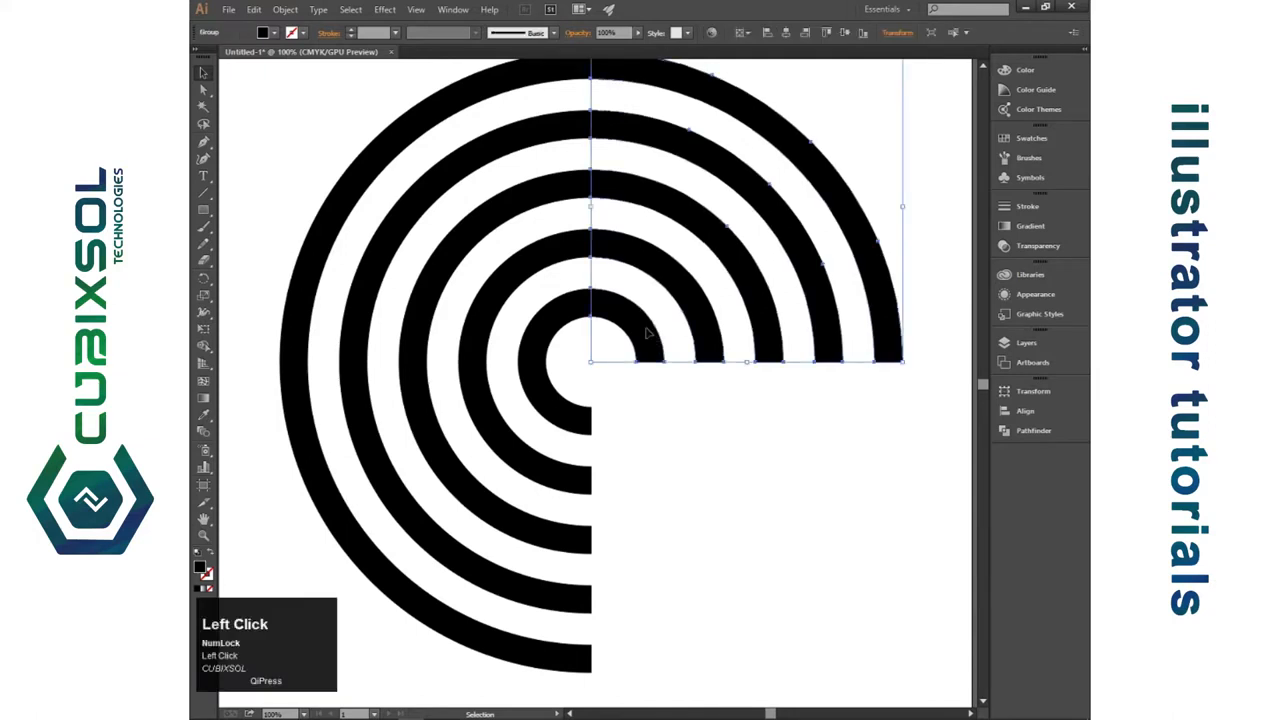
{"action": "key", "text": "shift+Down"}
{"action": "key", "text": "shift+Down"}
{"action": "key", "text": "shift+Down"}
{"action": "key", "text": "shift+Down"}
{"action": "key", "text": "shift+Down"}
{"action": "key", "text": "shift+Down"}
{"action": "key", "text": "shift+Down"}
{"action": "key", "text": "shift+Down"}
{"action": "key", "text": "shift+Down"}
{"action": "key", "text": "shift+Down"}
{"action": "key", "text": "shift+Down"}
{"action": "key", "text": "shift+Down"}
{"action": "key", "text": "shift+Down"}
{"action": "key", "text": "shift+Down"}
{"action": "key", "text": "shift+Down"}
{"action": "key", "text": "shift+Down"}
{"action": "key", "text": "shift+Down"}
{"action": "key", "text": "shift+Down"}
{"action": "key", "text": "shift+Down"}
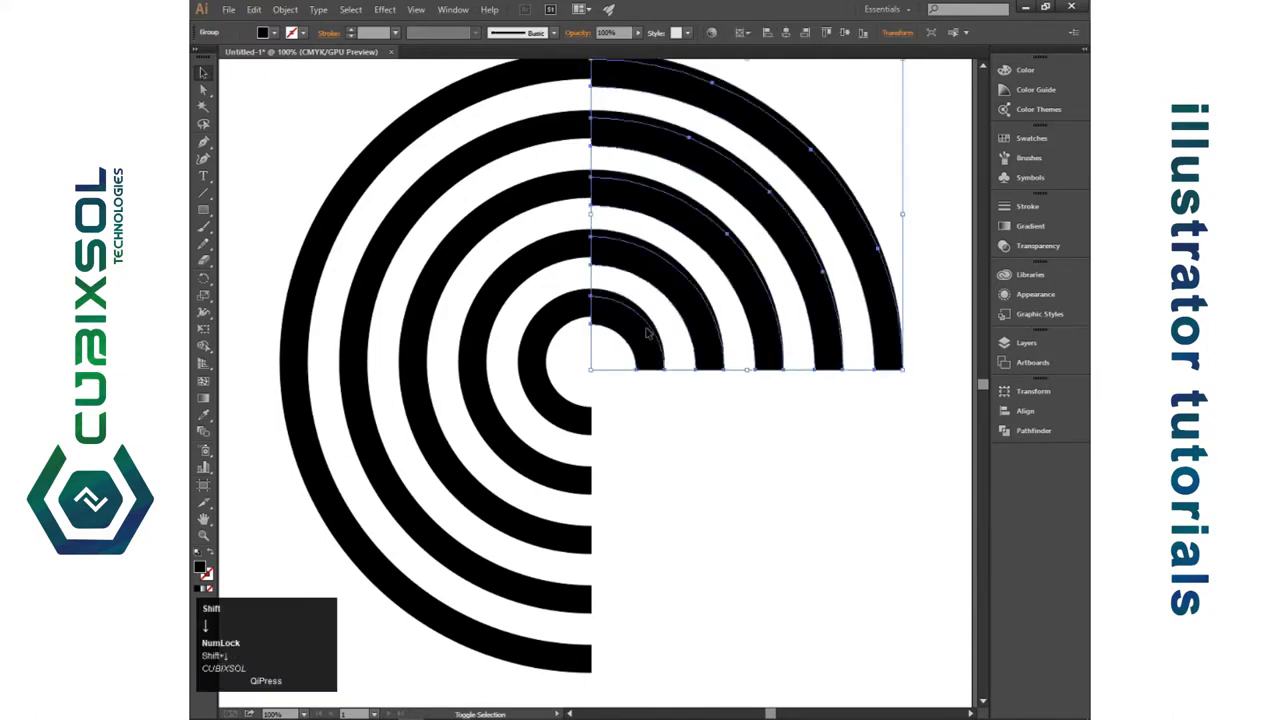
{"action": "key", "text": "shift+Down"}
{"action": "key", "text": "shift+Down"}
{"action": "key", "text": "shift+Down"}
{"action": "key", "text": "shift+Down"}
{"action": "key", "text": "shift+Down"}
{"action": "key", "text": "shift+Down"}
{"action": "key", "text": "shift+Down"}
{"action": "key", "text": "shift+Down"}
{"action": "key", "text": "shift+Down"}
{"action": "key", "text": "shift+Down"}
{"action": "key", "text": "shift+Down"}
{"action": "key", "text": "shift+Down"}
{"action": "key", "text": "shift+Down"}
{"action": "key", "text": "shift+Down"}
{"action": "key", "text": "shift+Down"}
{"action": "key", "text": "shift+Down"}
{"action": "key", "text": "shift+Down"}
{"action": "key", "text": "shift+Down"}
{"action": "key", "text": "shift+Down"}
{"action": "key", "text": "shift+Down"}
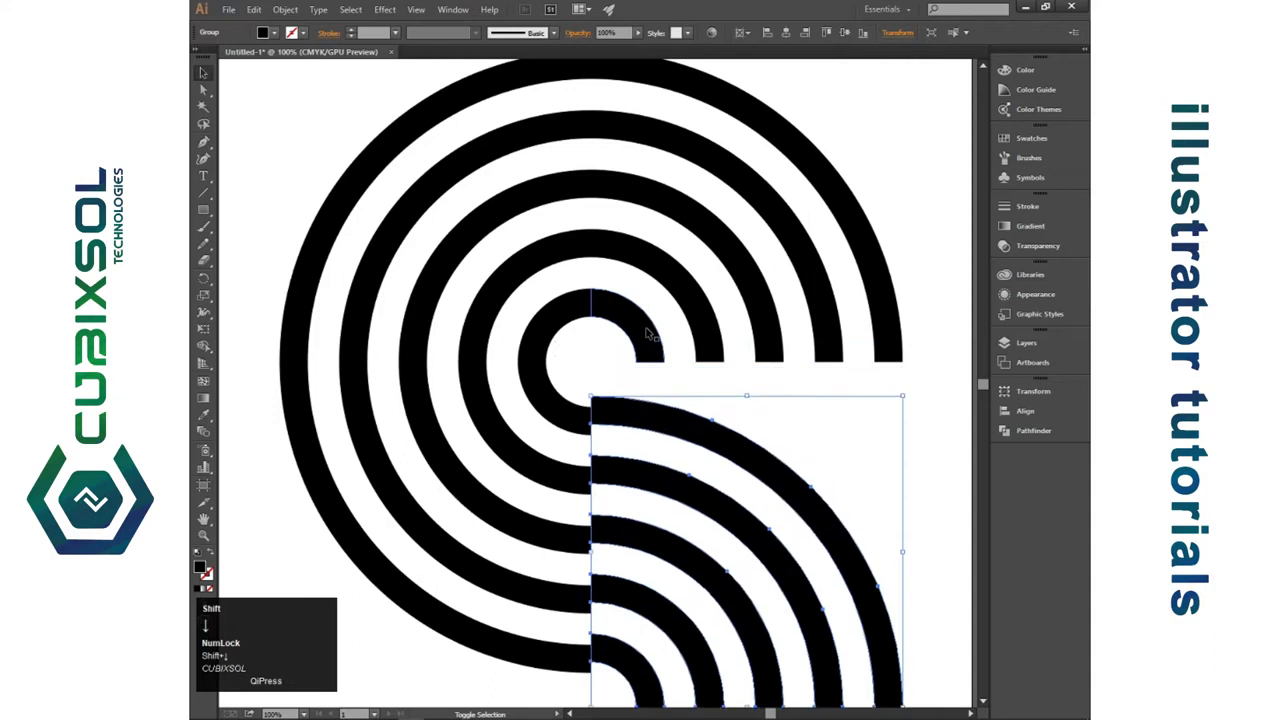
{"action": "key", "text": "Down"}
{"action": "key", "text": "Down"}
{"action": "key", "text": "Down"}
{"action": "key", "text": "Down"}
{"action": "key", "text": "Down"}
{"action": "key", "text": "Down"}
{"action": "key", "text": "Down"}
{"action": "key", "text": "Down"}
{"action": "key", "text": "Down"}
{"action": "key", "text": "Down"}
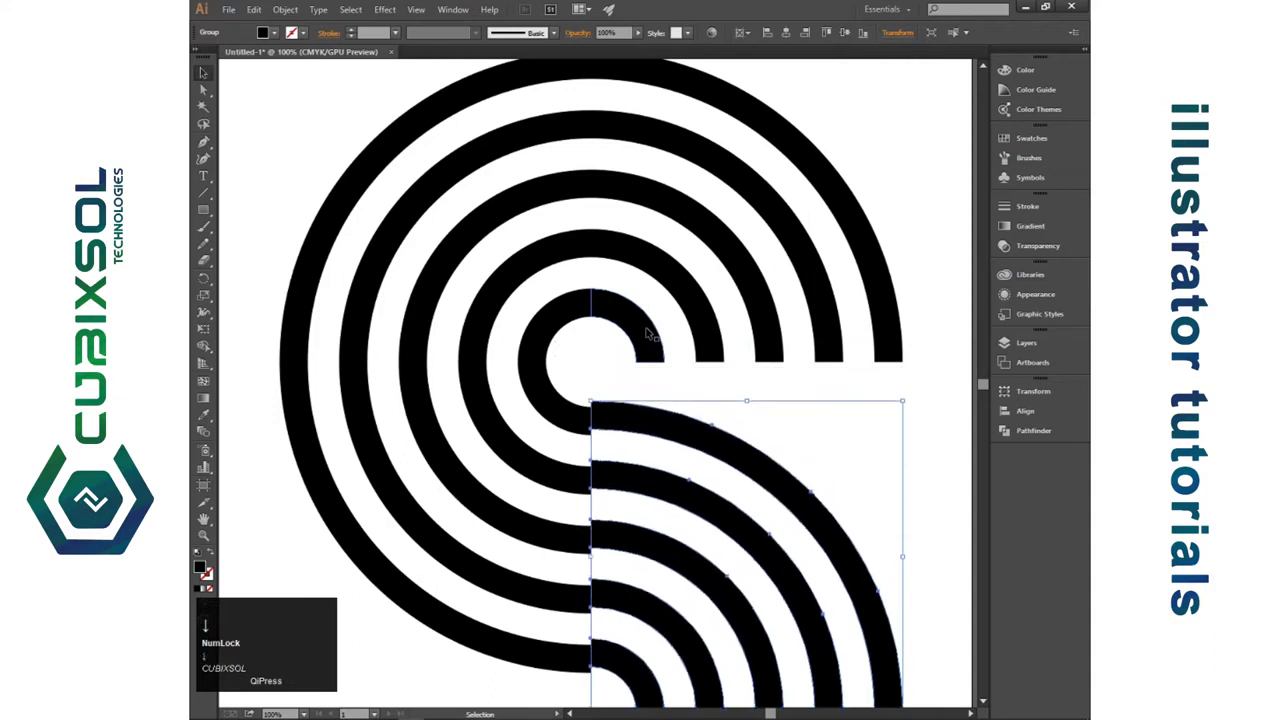
{"action": "key", "text": "Down"}
{"action": "key", "text": "Down"}
{"action": "key", "text": "Down"}
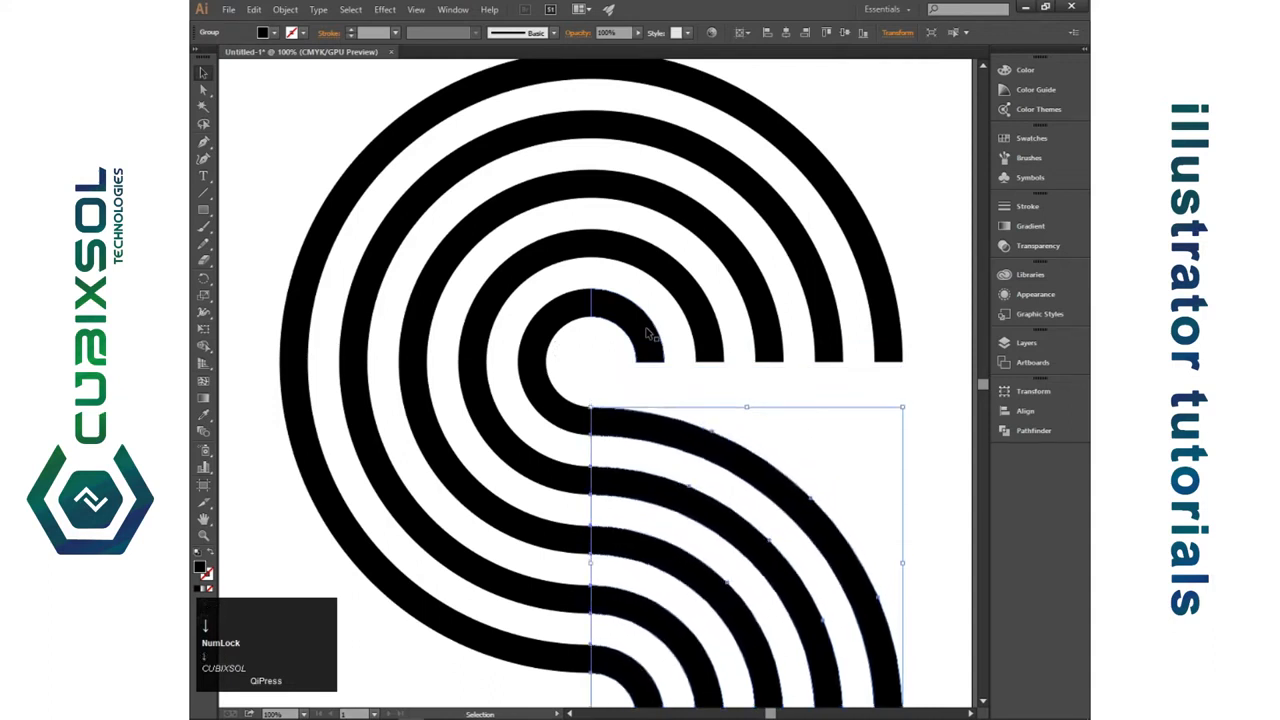
- Nudge the duplicated lower-right quarter vertically to align its arc ends with the lower-left quarter
{"action": "left_click", "coordinate": [859, 163]}
{"action": "left_click", "coordinate": [704, 448]}
{"action": "key", "text": "Up"}
{"action": "left_click", "coordinate": [777, 397]}
{"action": "left_click", "coordinate": [718, 441]}
{"action": "key", "text": "Down"}
{"action": "left_click", "coordinate": [757, 396]}
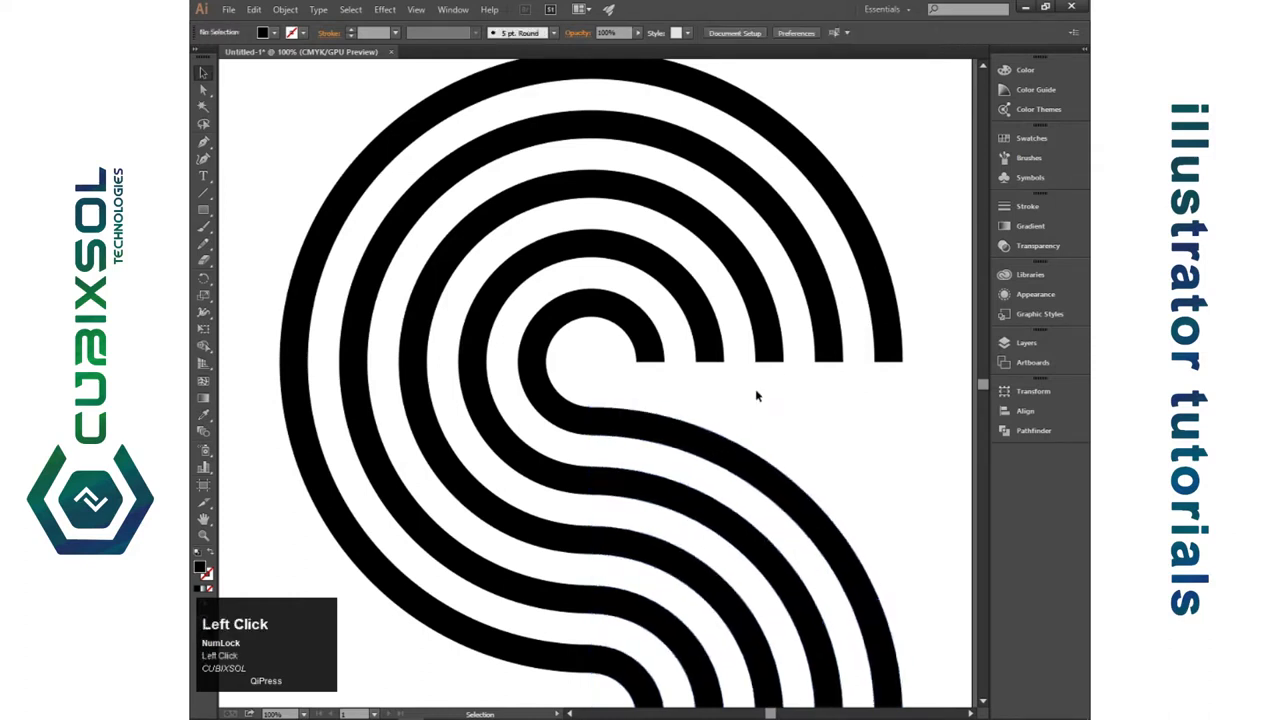
{"action": "key", "text": "ctrl+minus"}
{"action": "left_click_drag", "start_coordinate": [412, 188], "coordinate": [655, 362]}
{"action": "mouse_move", "coordinate": [592, 365]}
{"action": "left_mouse_down"}
{"action": "mouse_move", "coordinate": [800, 368]}
{"action": "mouse_move", "coordinate": [606, 360]}
{"action": "mouse_move", "coordinate": [572, 366]}
{"action": "mouse_move", "coordinate": [573, 380]}
{"action": "left_mouse_up"}
{"action": "key", "text": "ctrl+z"}
{"action": "left_click", "coordinate": [601, 372]}
- Duplicate the lower-left quarter and move the copy right until its arc ends connect with the upper-right quarter
{"action": "left_click", "coordinate": [454, 425]}
{"action": "key", "text": "shift+Right"}
{"action": "key", "text": "shift+Right"}
{"action": "key", "text": "shift+Right"}
{"action": "key", "text": "shift+Right"}
{"action": "key", "text": "shift+Right"}
{"action": "key", "text": "shift+Right"}
{"action": "key", "text": "shift+Right"}
{"action": "key", "text": "shift+Right"}
{"action": "key", "text": "shift+Right"}
{"action": "key", "text": "shift+Right"}
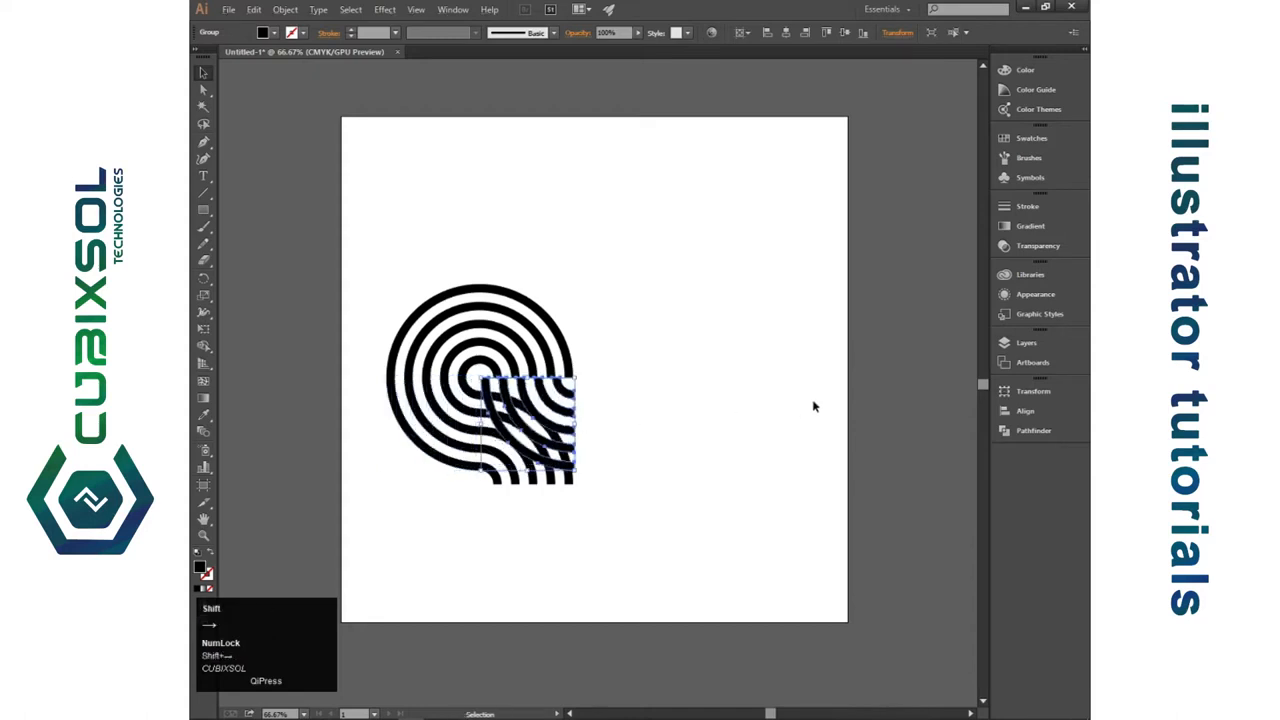
{"action": "key", "text": "shift+Right"}
{"action": "key", "text": "shift+Right"}
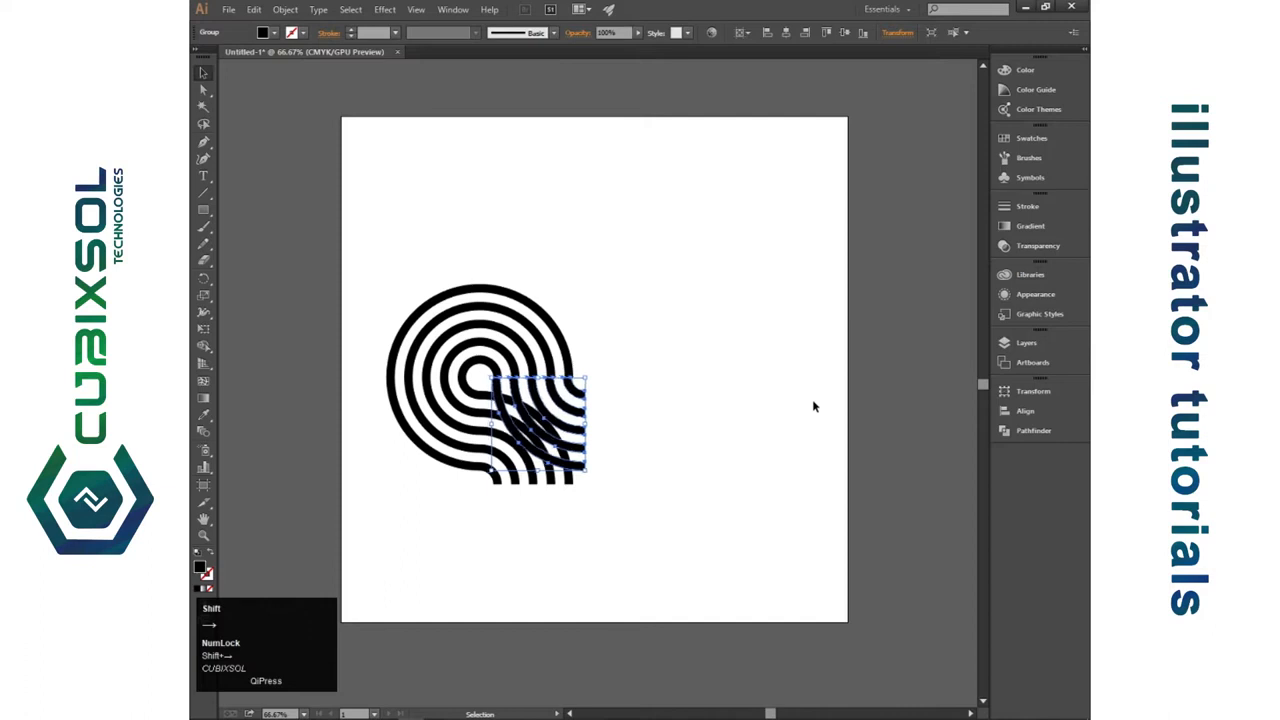
{"action": "left_click", "coordinate": [813, 402]}
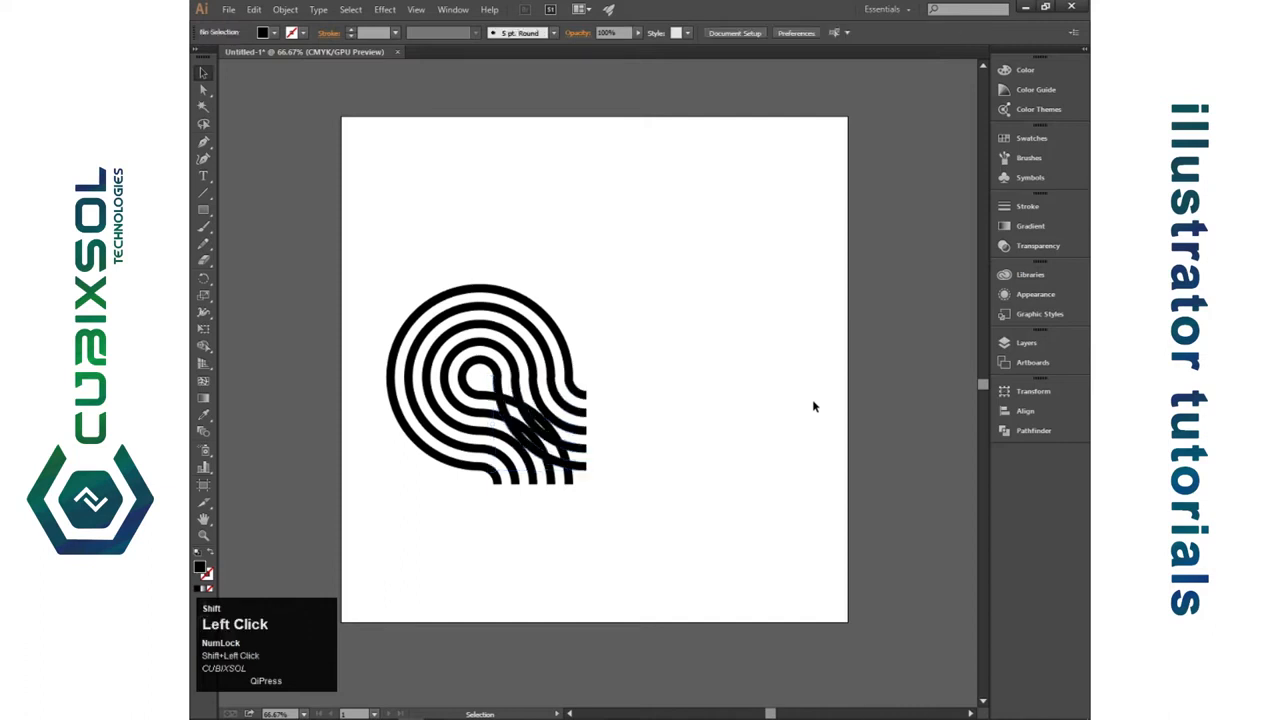
{"action": "left_click", "coordinate": [585, 396]}
{"action": "key", "text": "Right"}
{"action": "left_click", "coordinate": [703, 391]}
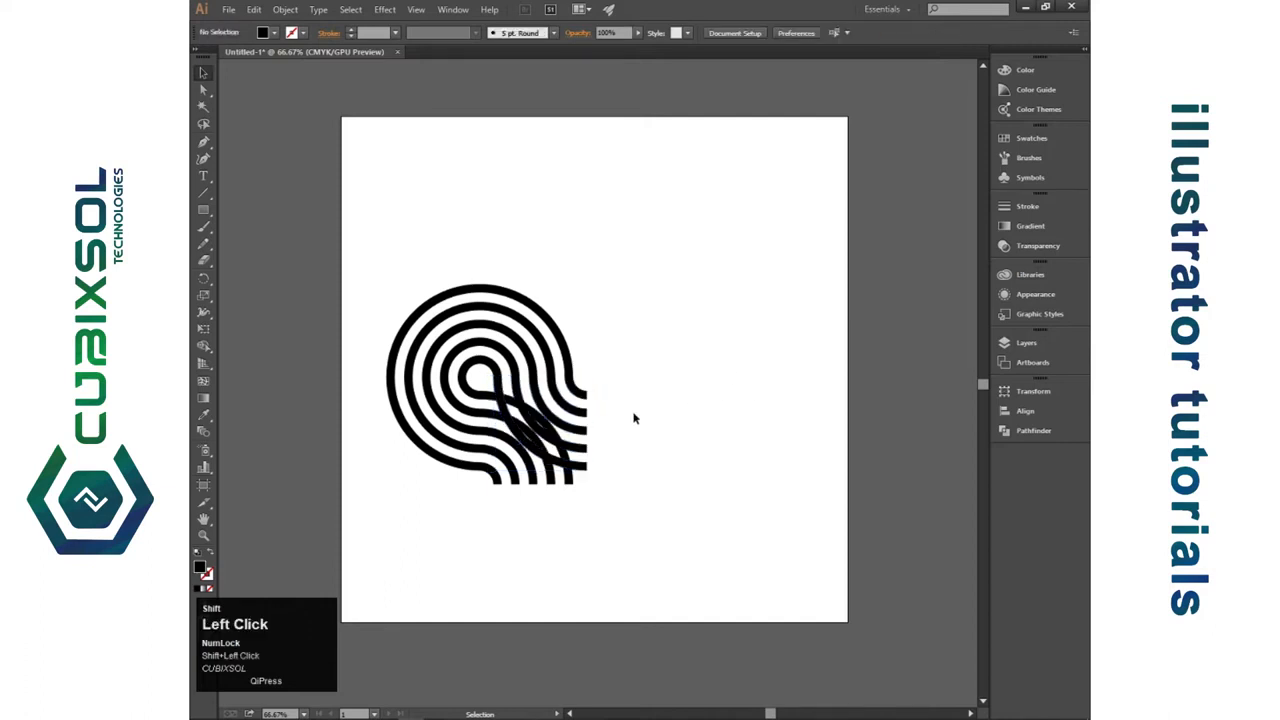
- Delete the upper-left, lower-left and upper-right quarters, keeping only the two overlapping quarters
{"action": "left_click_drag", "start_coordinate": [345, 341], "coordinate": [482, 502]}
{"action": "key", "text": "Delete"}
{"action": "key", "text": "Delete"}
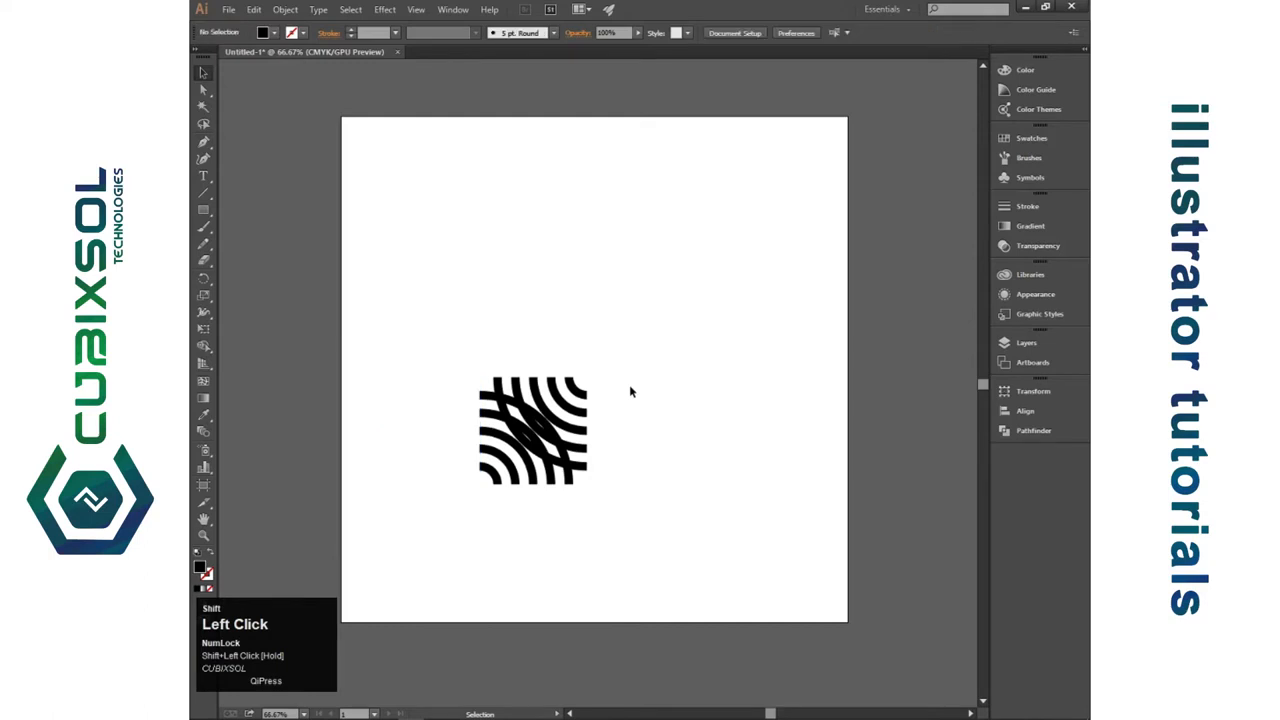
- Enlarge the two overlapping quarters together and move them up into the upper middle of the artboard
{"action": "left_click_drag", "start_coordinate": [389, 320], "coordinate": [740, 430]}
{"action": "left_click", "coordinate": [767, 418]}
{"action": "left_click_drag", "start_coordinate": [434, 260], "coordinate": [817, 574]}
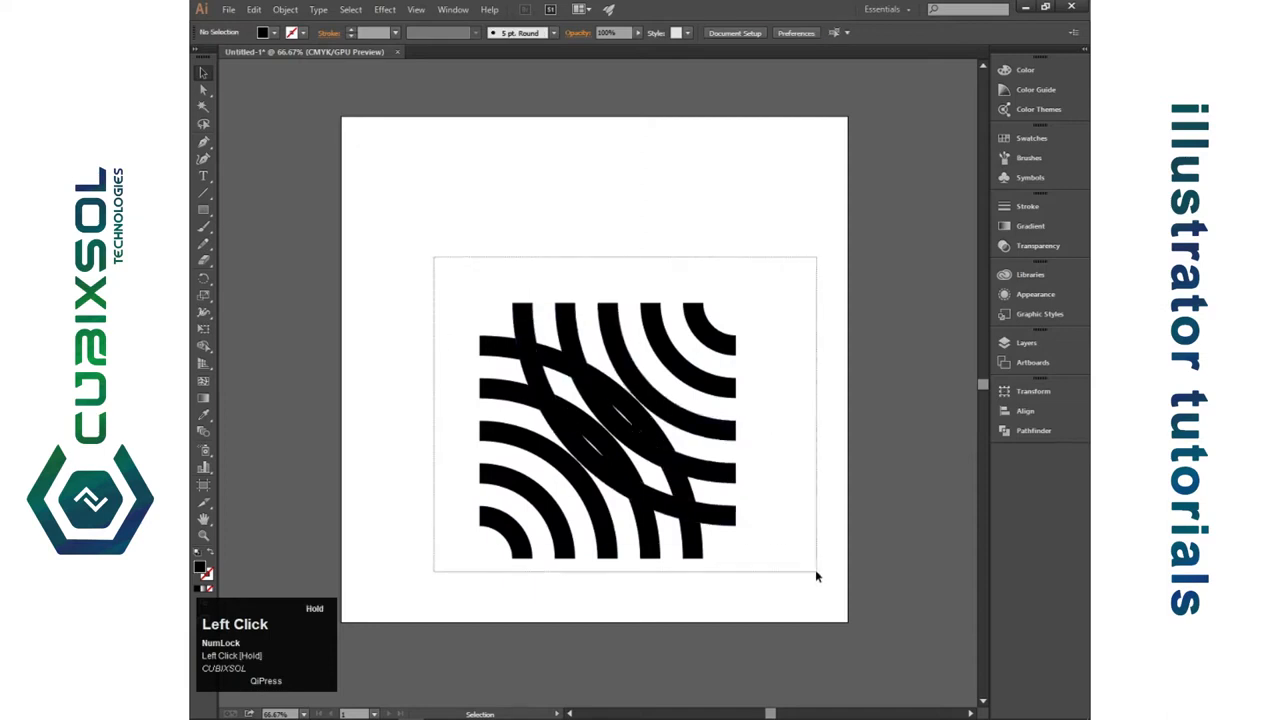
{"action": "left_click_drag", "start_coordinate": [630, 440], "coordinate": [618, 363]}
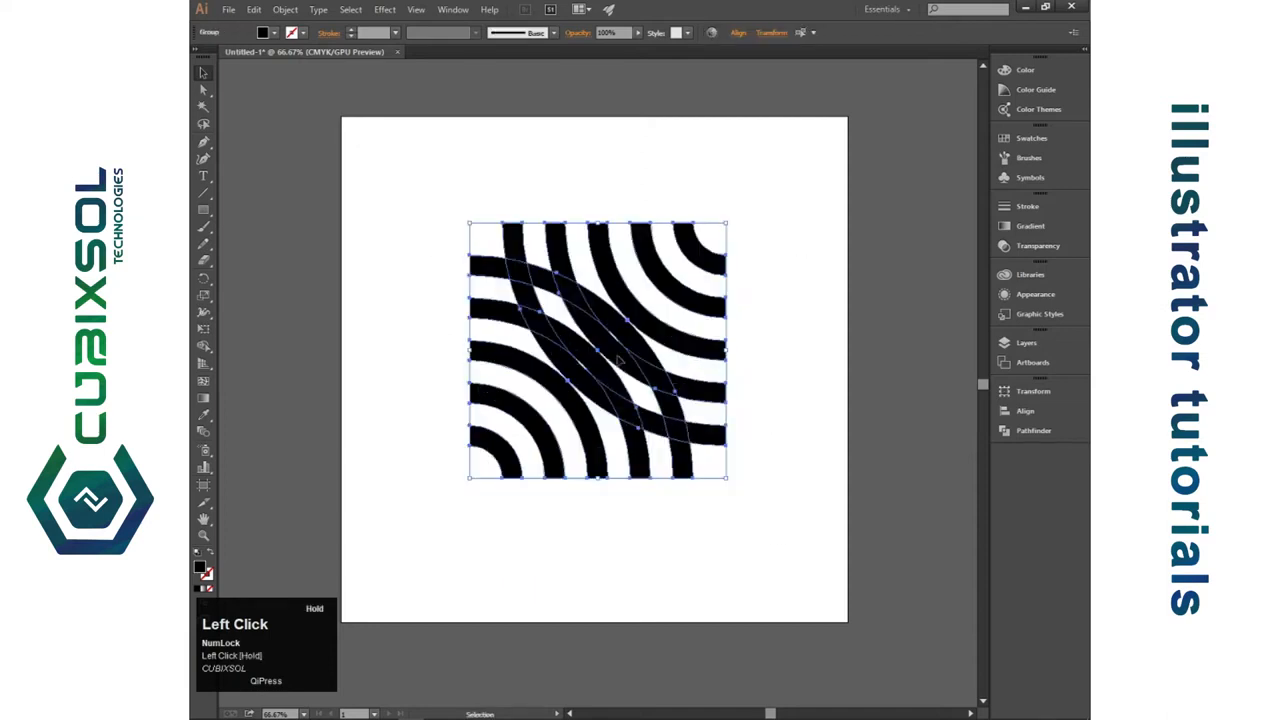
{"action": "left_click", "coordinate": [749, 318]}
- Use the Shape Builder to remove the pieces of the lower-left quarter's outer arcs that cross between the other quarter's stripes
{"action": "left_click_drag", "start_coordinate": [417, 186], "coordinate": [776, 500]}
{"action": "left_click", "coordinate": [618, 452]}
{"action": "left_click", "coordinate": [204, 347]}
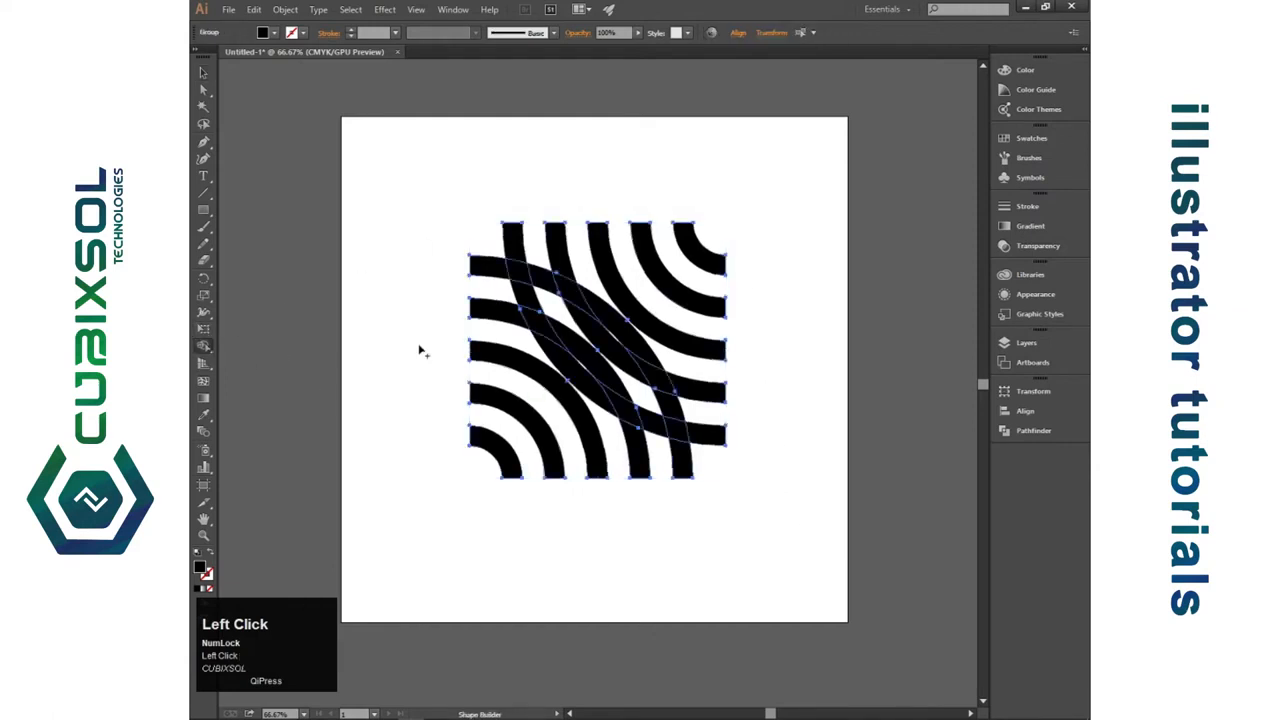
{"action": "left_click", "coordinate": [545, 288], "text": "alt"}
{"action": "left_click", "coordinate": [577, 343], "text": "alt"}
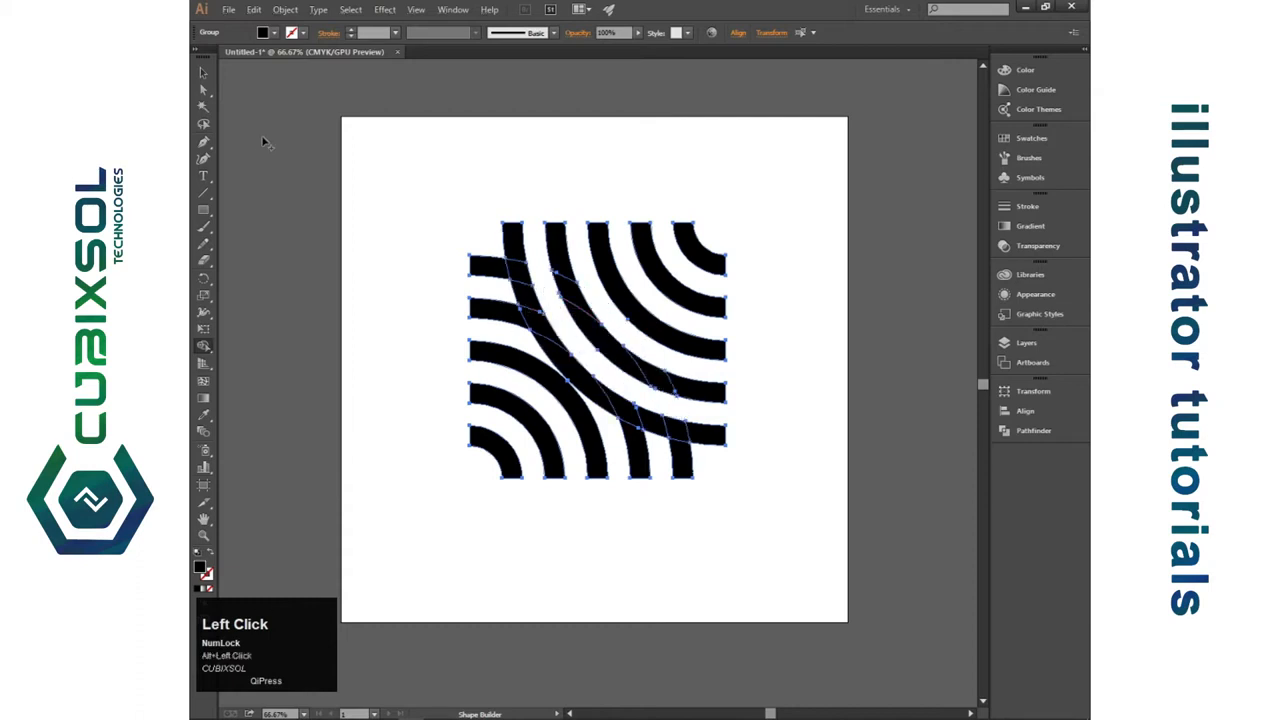
- Select all the stripe pieces and merge them into one striped tile with the Shape Builder
{"action": "left_click", "coordinate": [201, 76]}
{"action": "left_click_drag", "start_coordinate": [340, 143], "coordinate": [794, 536]}
{"action": "left_click", "coordinate": [203, 346]}
{"action": "mouse_move", "coordinate": [424, 284]}
{"action": "left_mouse_down"}
{"action": "mouse_move", "coordinate": [705, 232]}
{"action": "mouse_move", "coordinate": [609, 283]}
{"action": "mouse_move", "coordinate": [491, 318]}
{"action": "mouse_move", "coordinate": [455, 366]}
{"action": "mouse_move", "coordinate": [632, 315]}
{"action": "left_mouse_up"}
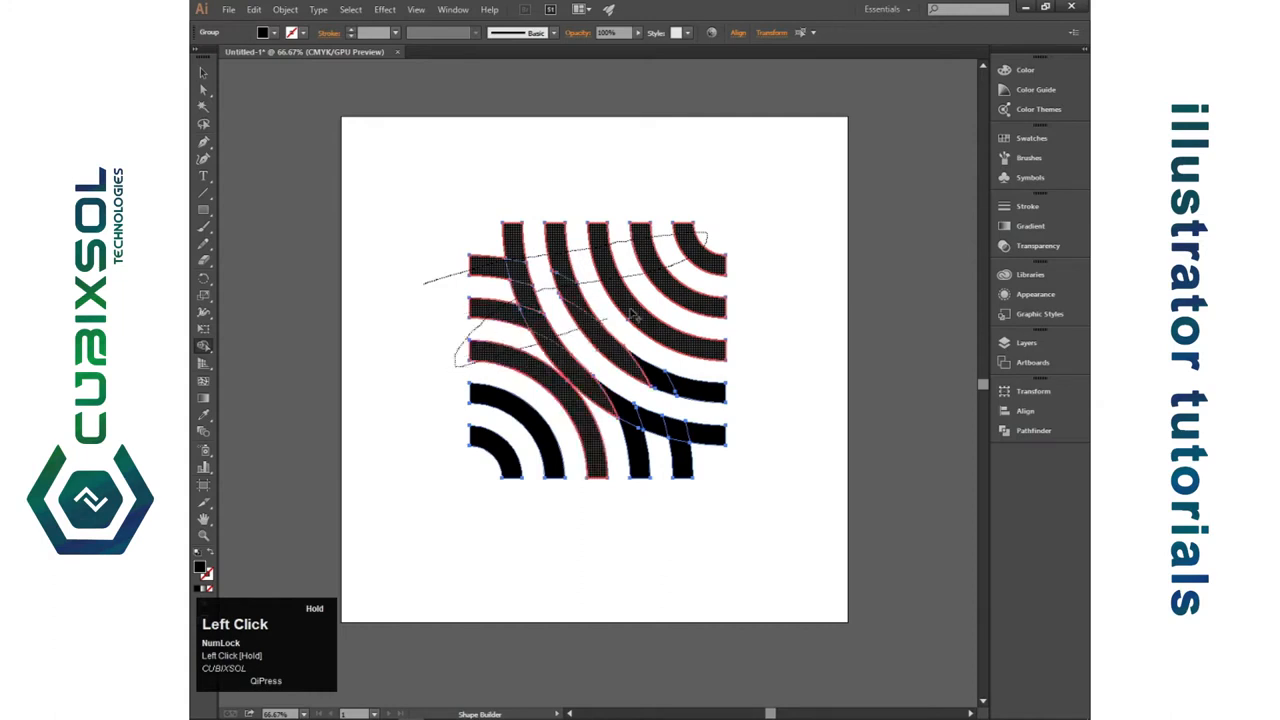
{"action": "mouse_move", "coordinate": [731, 383]}
{"action": "left_mouse_down"}
{"action": "mouse_move", "coordinate": [621, 433]}
{"action": "mouse_move", "coordinate": [590, 428]}
{"action": "left_mouse_up"}
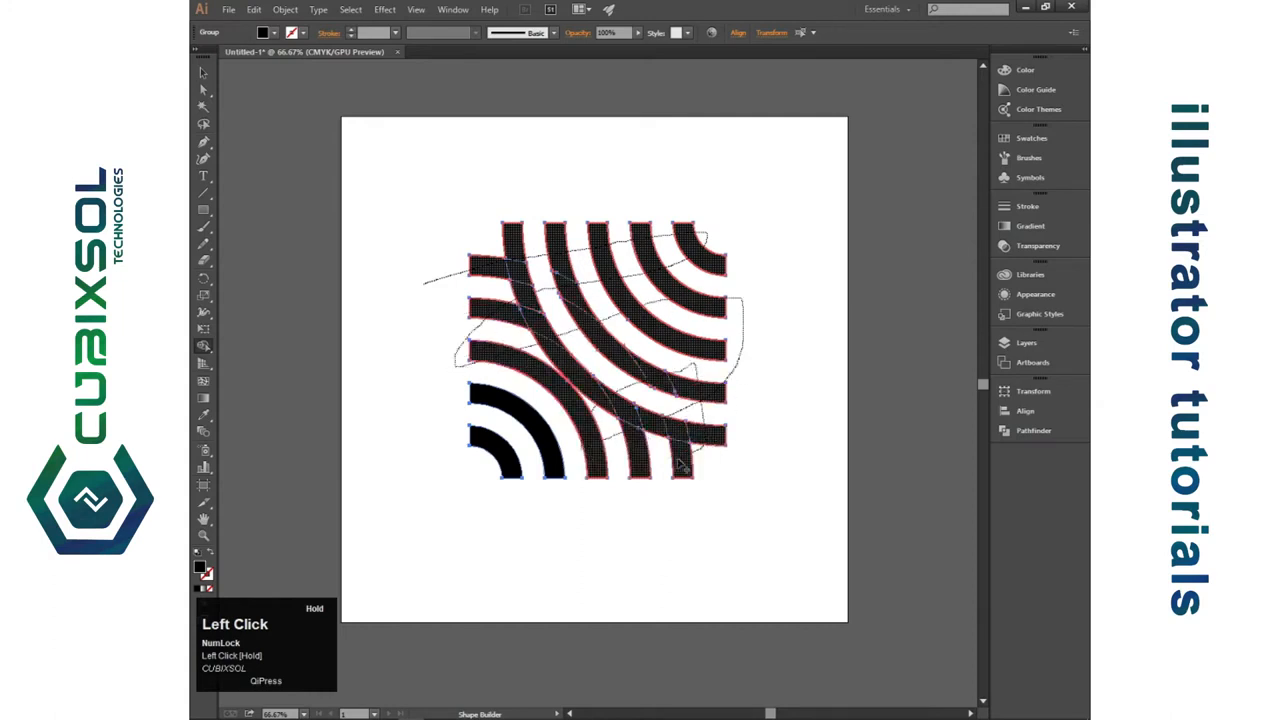
{"action": "mouse_move", "coordinate": [680, 464]}
{"action": "left_mouse_down"}
{"action": "mouse_move", "coordinate": [599, 477]}
{"action": "mouse_move", "coordinate": [487, 445]}
{"action": "left_mouse_up"}
{"action": "left_click_drag", "start_coordinate": [457, 319], "coordinate": [455, 321]}
- Scale the merged tile down and align it flush with the artboard's left edge
{"action": "left_click", "coordinate": [203, 73]}
{"action": "left_click", "coordinate": [457, 178]}
{"action": "left_click_drag", "start_coordinate": [597, 255], "coordinate": [470, 167]}
{"action": "left_click_drag", "start_coordinate": [600, 393], "coordinate": [434, 321]}
{"action": "left_click", "coordinate": [443, 251]}
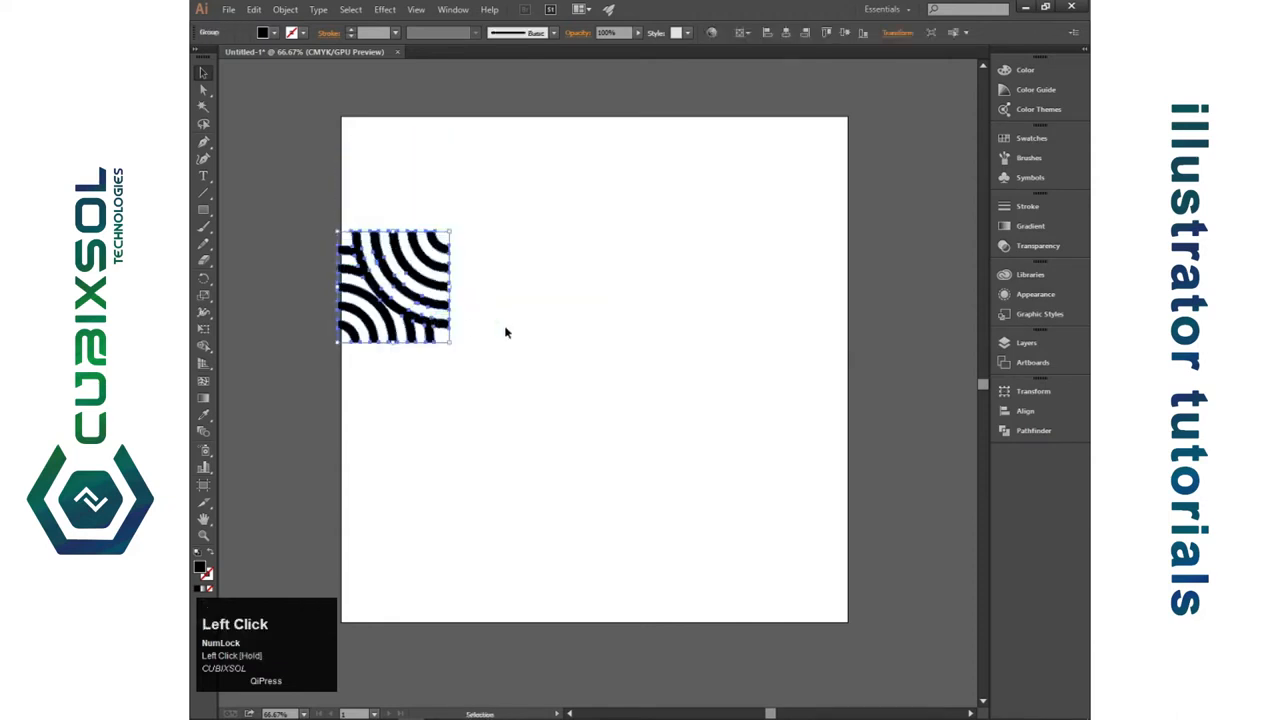
{"action": "key", "text": "Right"}
{"action": "key", "text": "Right"}
{"action": "key", "text": "Right"}
{"action": "key", "text": "Right"}
{"action": "key", "text": "Right"}
{"action": "key", "text": "Right"}
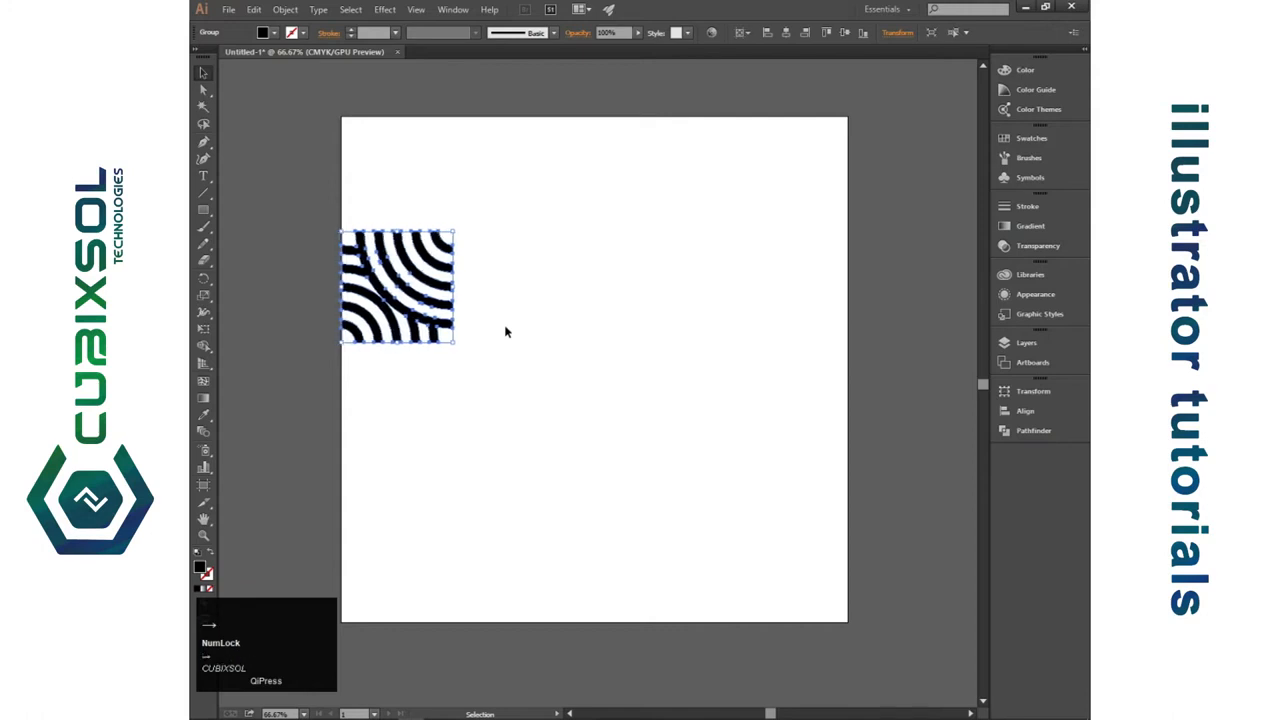
{"action": "left_click", "coordinate": [505, 332]}
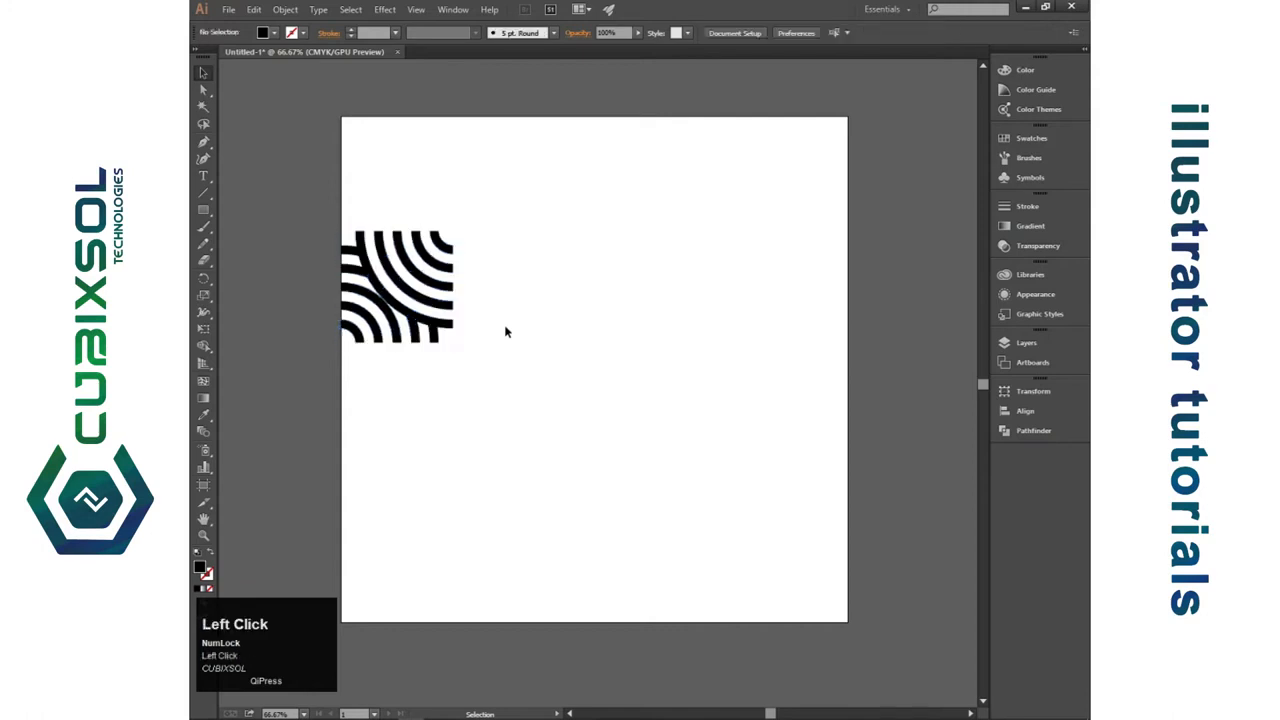
- Create a copy of the striped tile reflected across the horizontal axis
{"action": "right_click", "coordinate": [432, 316]}
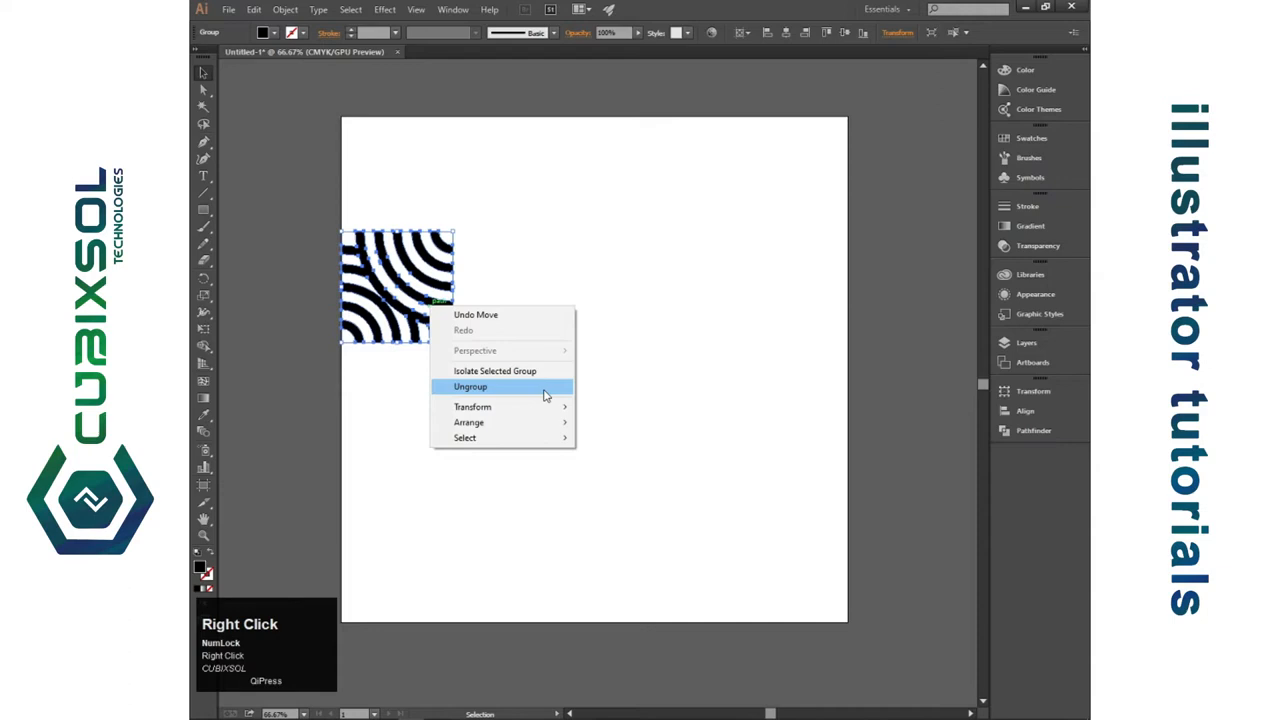
{"action": "mouse_move", "coordinate": [552, 409]}
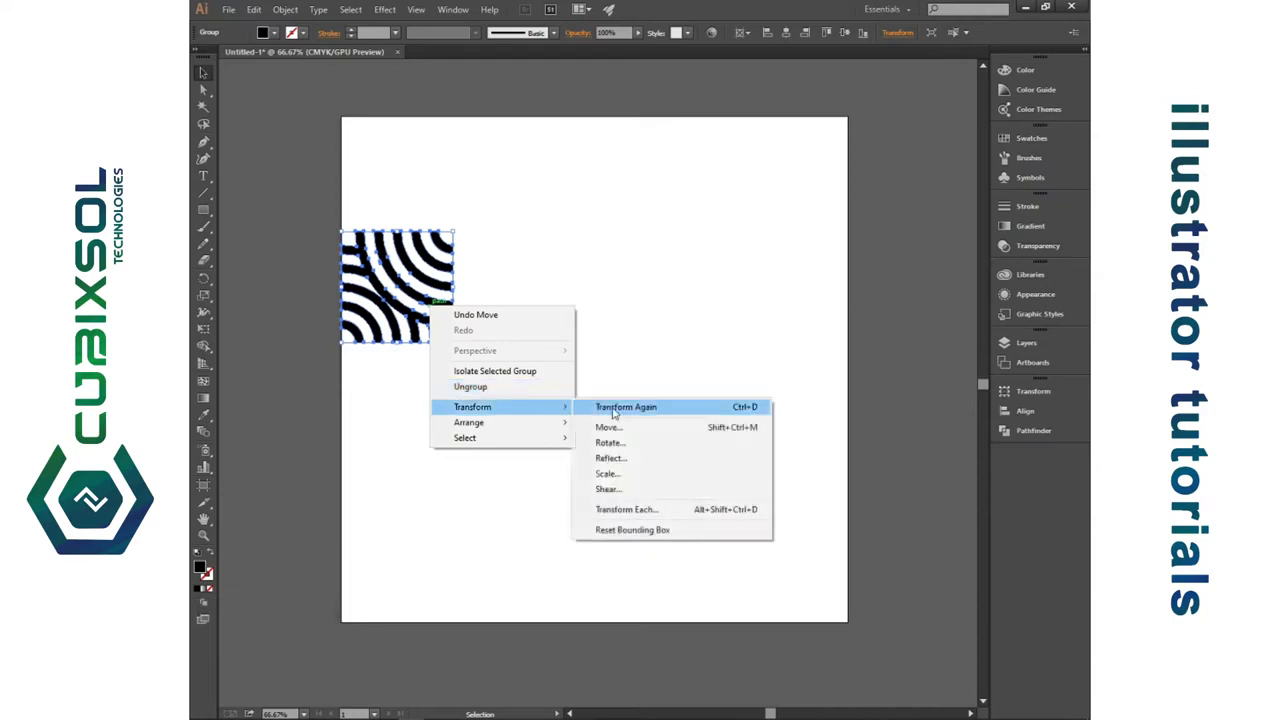
{"action": "left_click", "coordinate": [618, 460]}
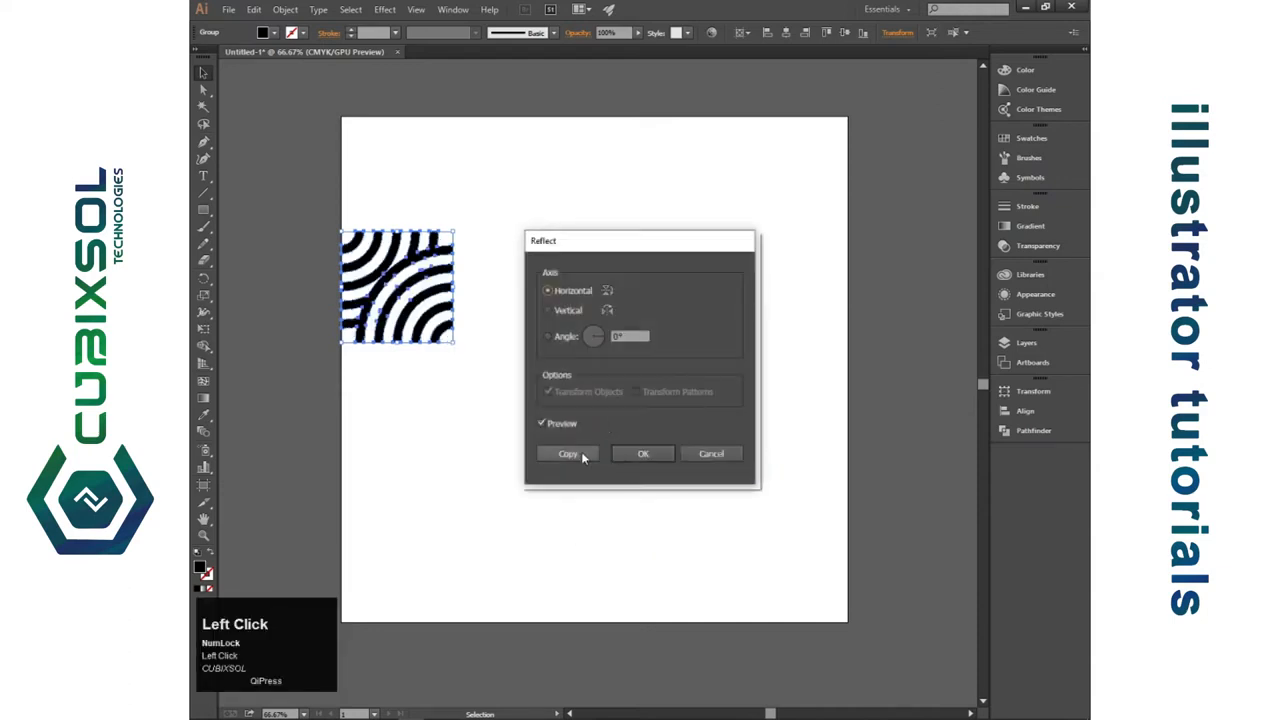
{"action": "left_click", "coordinate": [584, 455]}
- Move the reflected tile right and nudge it until it joins the original tile's right edge without a gap
{"action": "key", "text": "shift+Right"}
{"action": "key", "text": "shift+Right"}
{"action": "key", "text": "shift+Right"}
{"action": "key", "text": "shift+Right"}
{"action": "key", "text": "shift+Right"}
{"action": "key", "text": "shift+Right"}
{"action": "key", "text": "shift+Right"}
{"action": "key", "text": "shift+Right"}
{"action": "key", "text": "shift+Right"}
{"action": "key", "text": "shift+Right"}
{"action": "key", "text": "shift+Right"}
{"action": "key", "text": "shift+Right"}
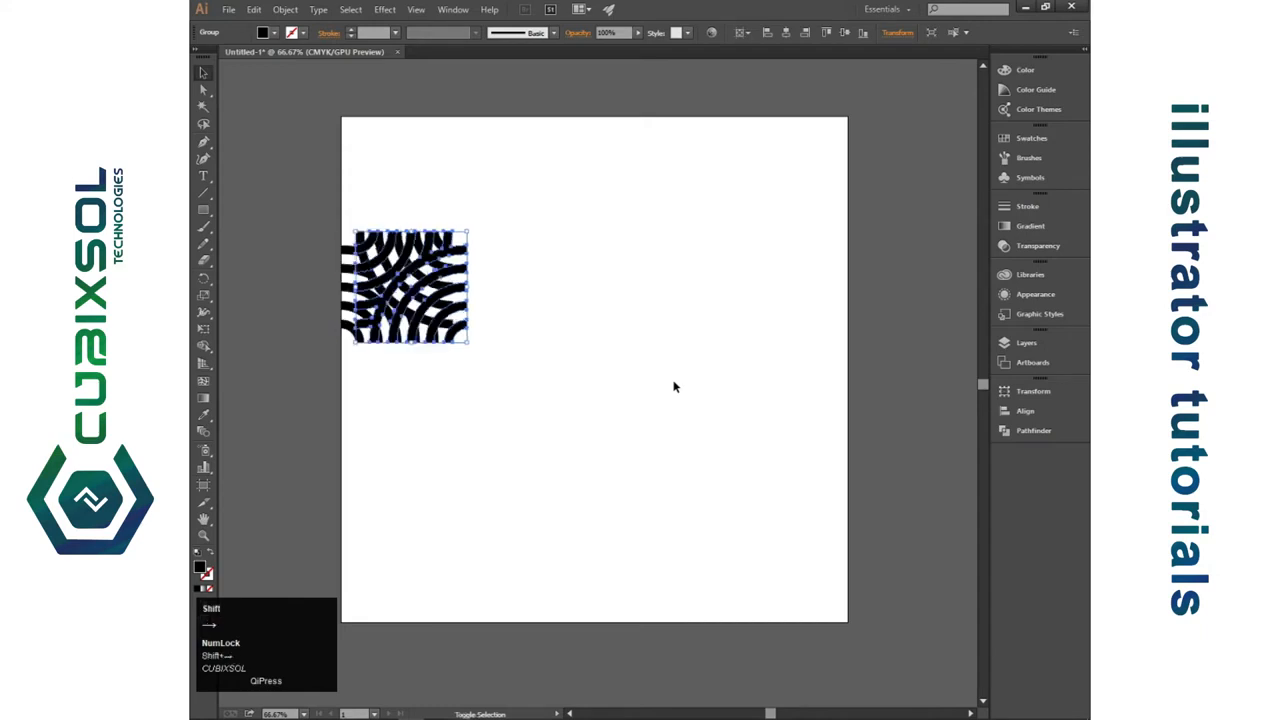
{"action": "key", "text": "Left"}
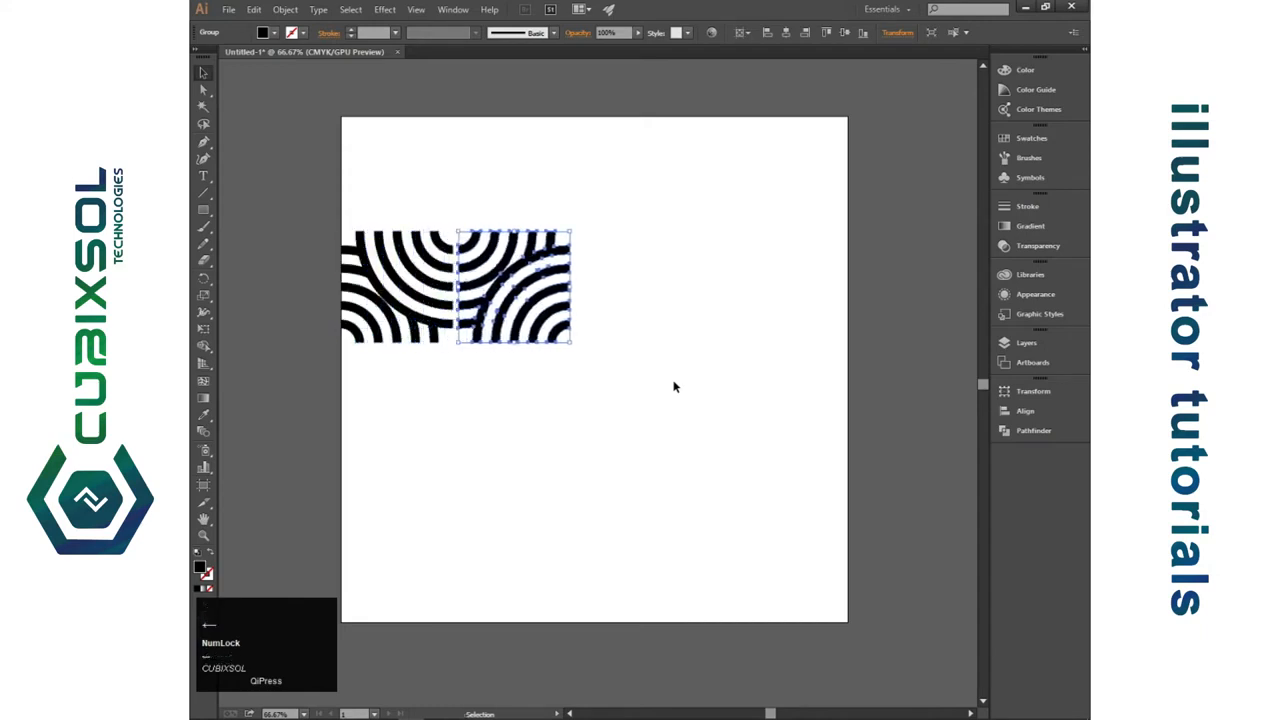
{"action": "key", "text": "Left"}
{"action": "key", "text": "Left"}
{"action": "key", "text": "Left"}
{"action": "key", "text": "Left"}
{"action": "key", "text": "Left"}
{"action": "key", "text": "Left"}
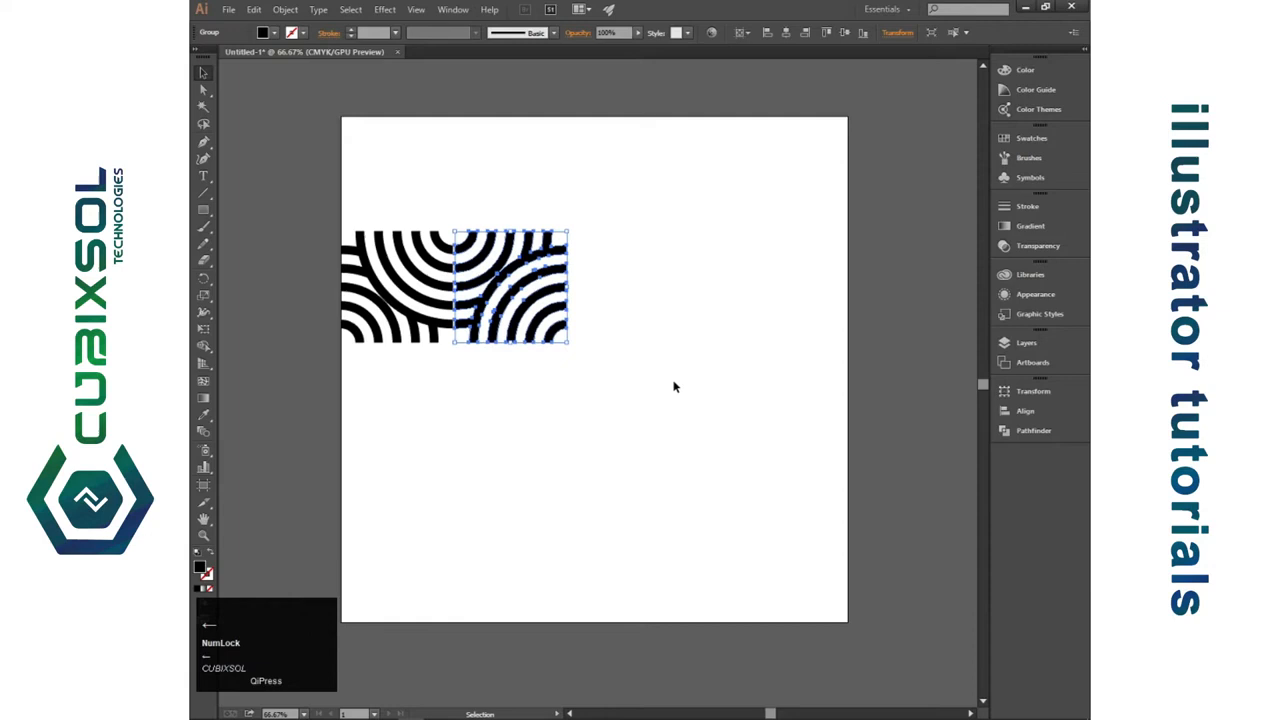
{"action": "key", "text": "Left"}
{"action": "left_click", "coordinate": [674, 386]}
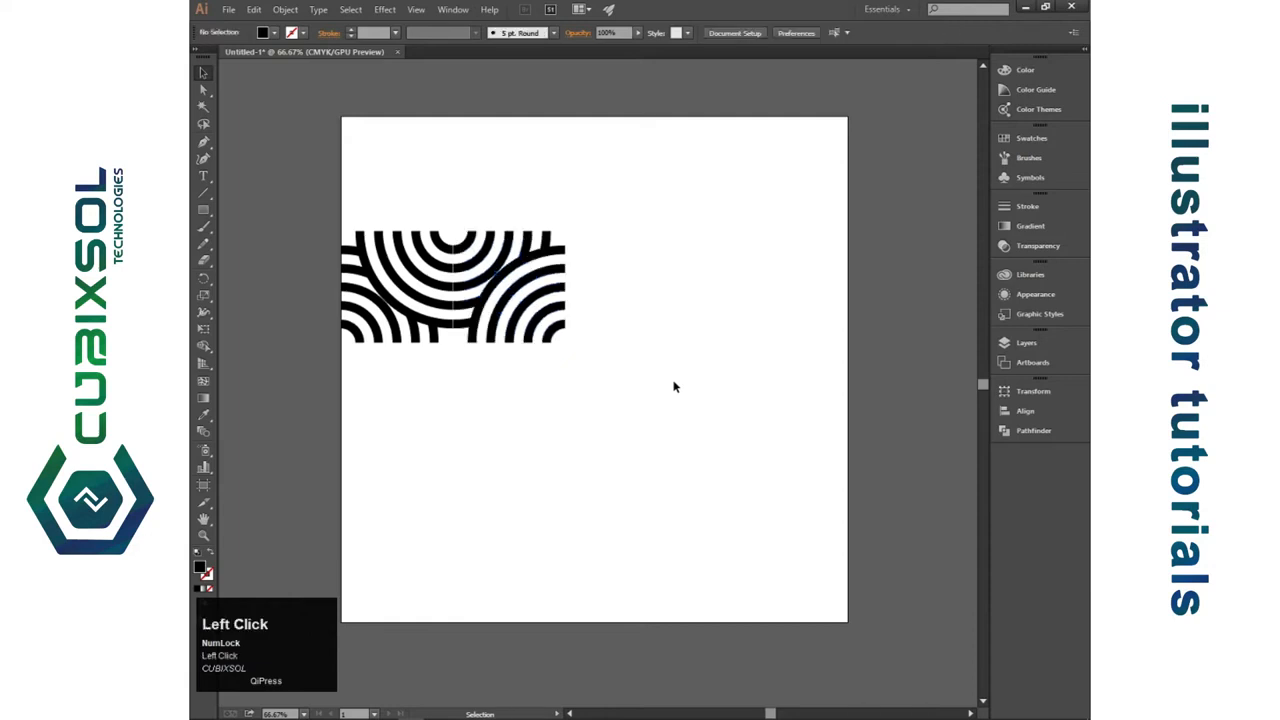
{"action": "left_click", "coordinate": [508, 308]}
{"action": "key", "text": "Left"}
{"action": "left_click", "coordinate": [659, 340]}
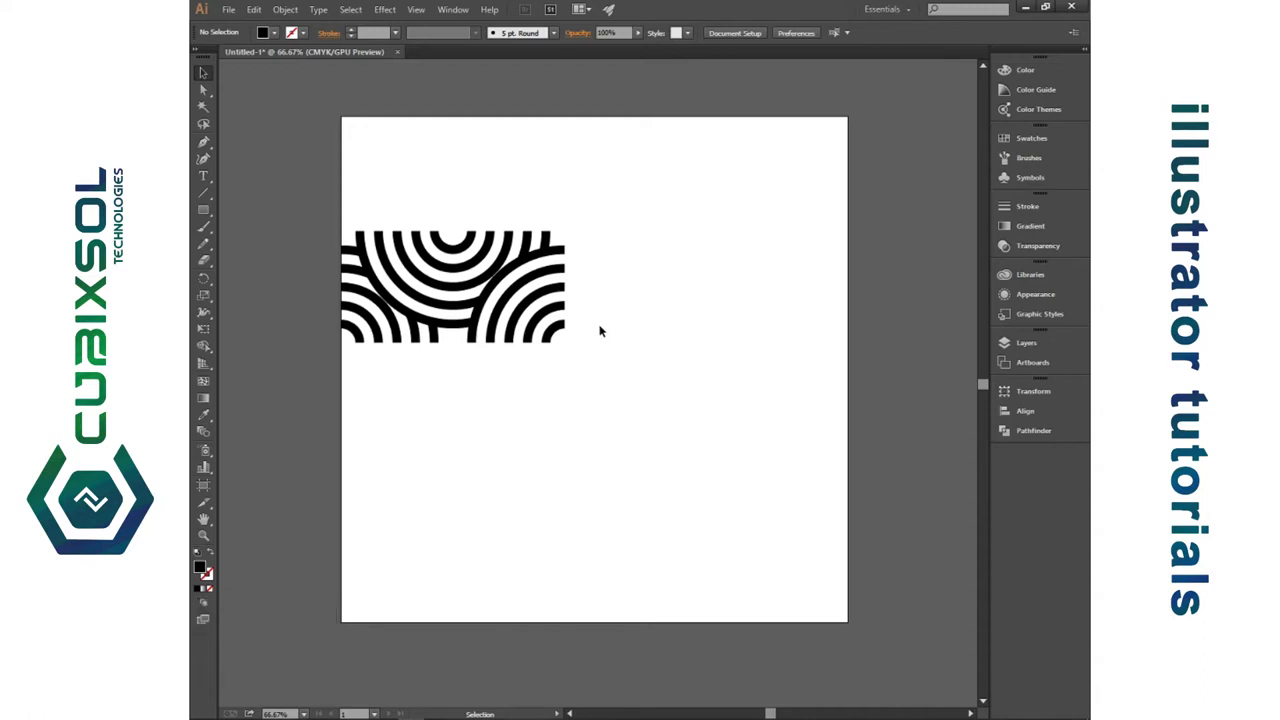
- Select both joined tiles and move them together towards the middle of the artboard
{"action": "left_click_drag", "start_coordinate": [617, 238], "coordinate": [358, 390]}
{"action": "left_click_drag", "start_coordinate": [422, 300], "coordinate": [586, 346]}
{"action": "left_click", "coordinate": [679, 378]}
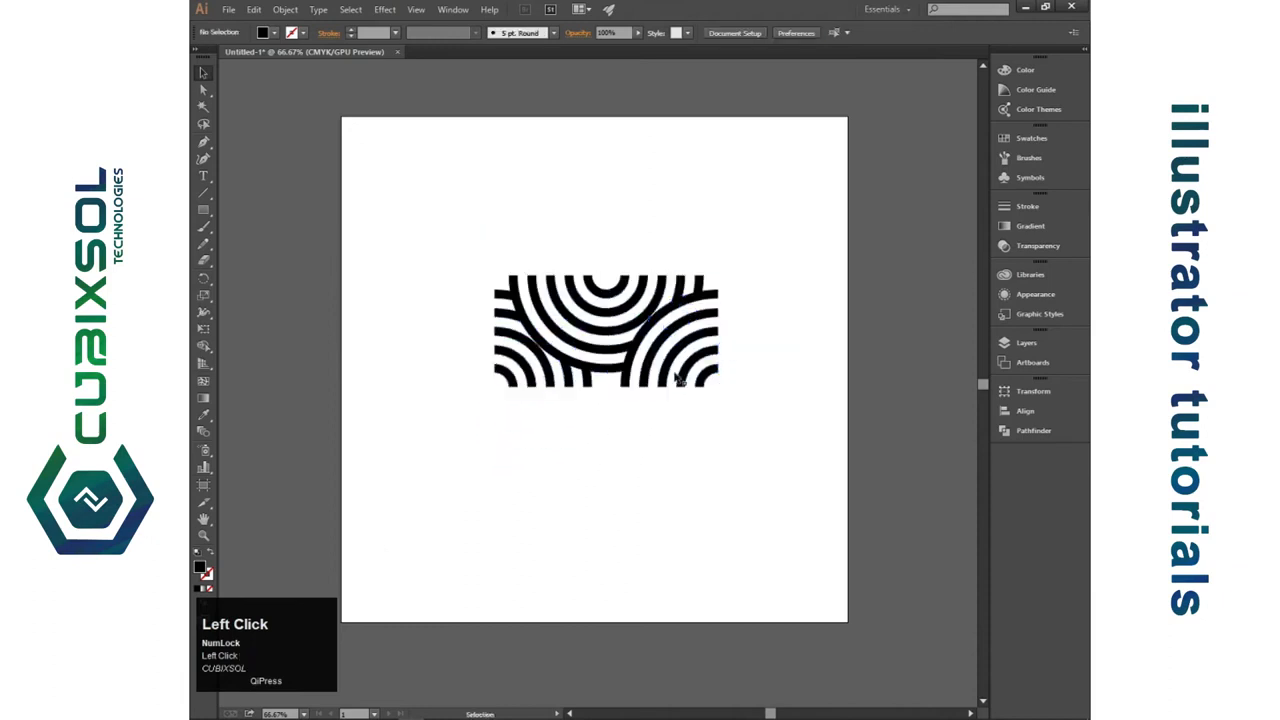
- Select the joined pair of tiles and create a copy reflected across the horizontal axis
{"action": "left_click", "coordinate": [609, 372]}
{"action": "right_click", "coordinate": [611, 317]}
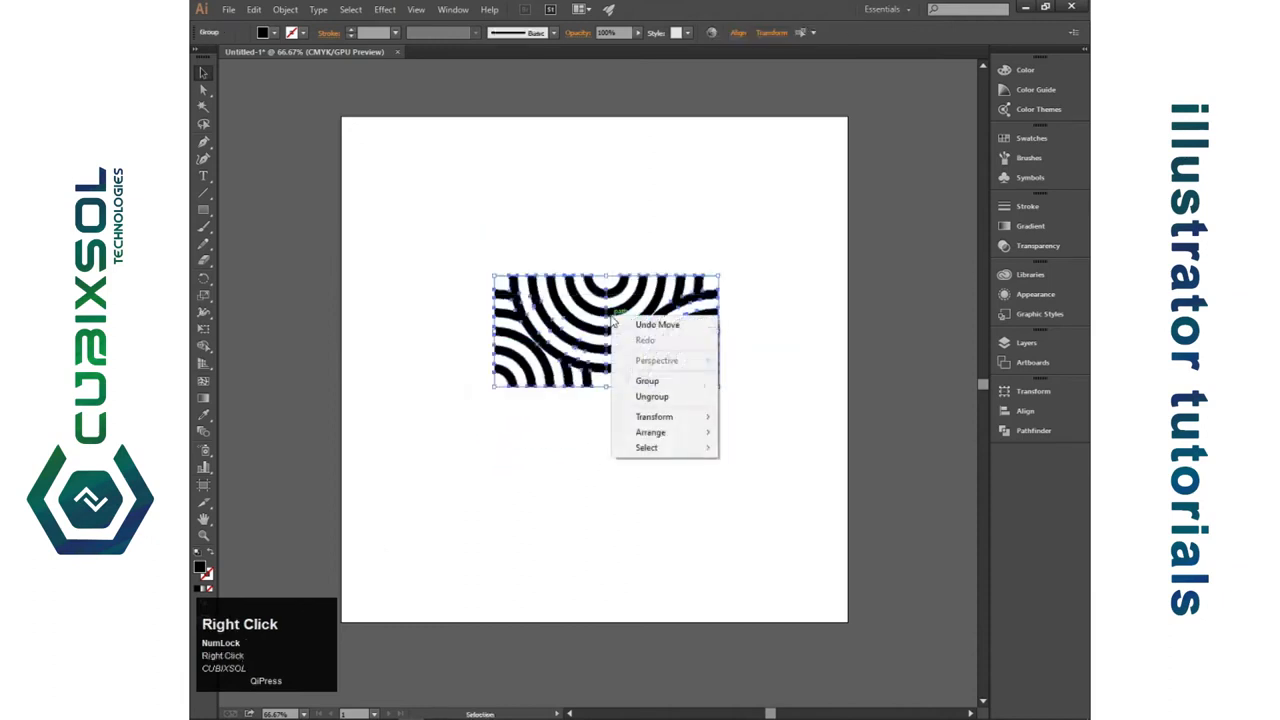
{"action": "mouse_move", "coordinate": [673, 423]}
{"action": "left_click", "coordinate": [757, 467]}
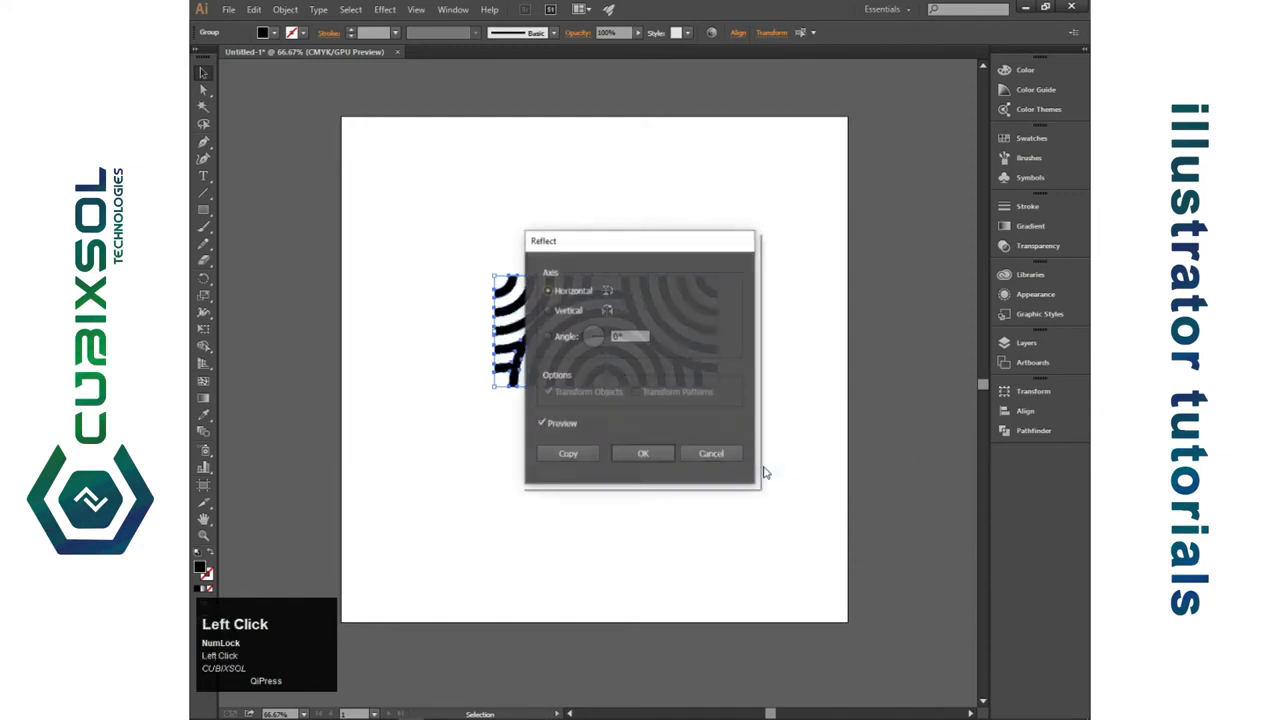
{"action": "left_click", "coordinate": [568, 455]}
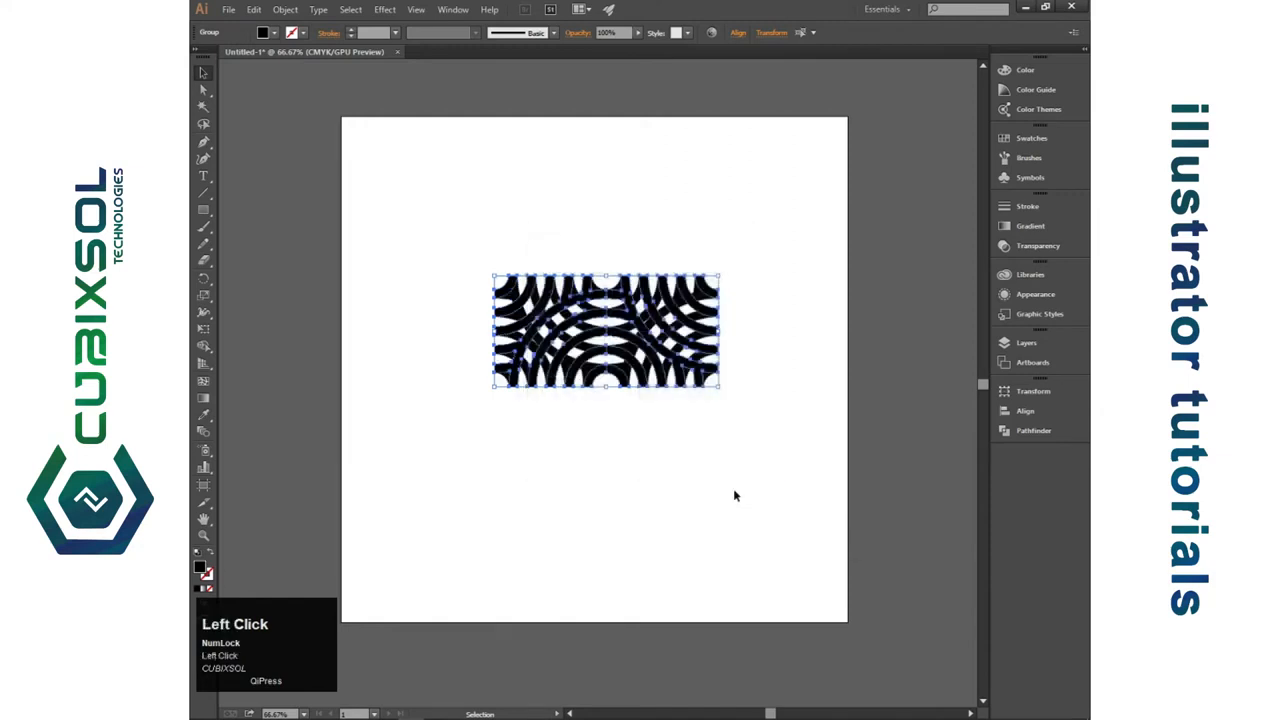
- Move the reflected pair up and nudge it against the original pair to complete the central circle of rings
{"action": "key", "text": "shift+Up"}
{"action": "key", "text": "shift+Up"}
{"action": "key", "text": "shift+Up"}
{"action": "key", "text": "shift+Up"}
{"action": "key", "text": "shift+Up"}
{"action": "key", "text": "shift+Up"}
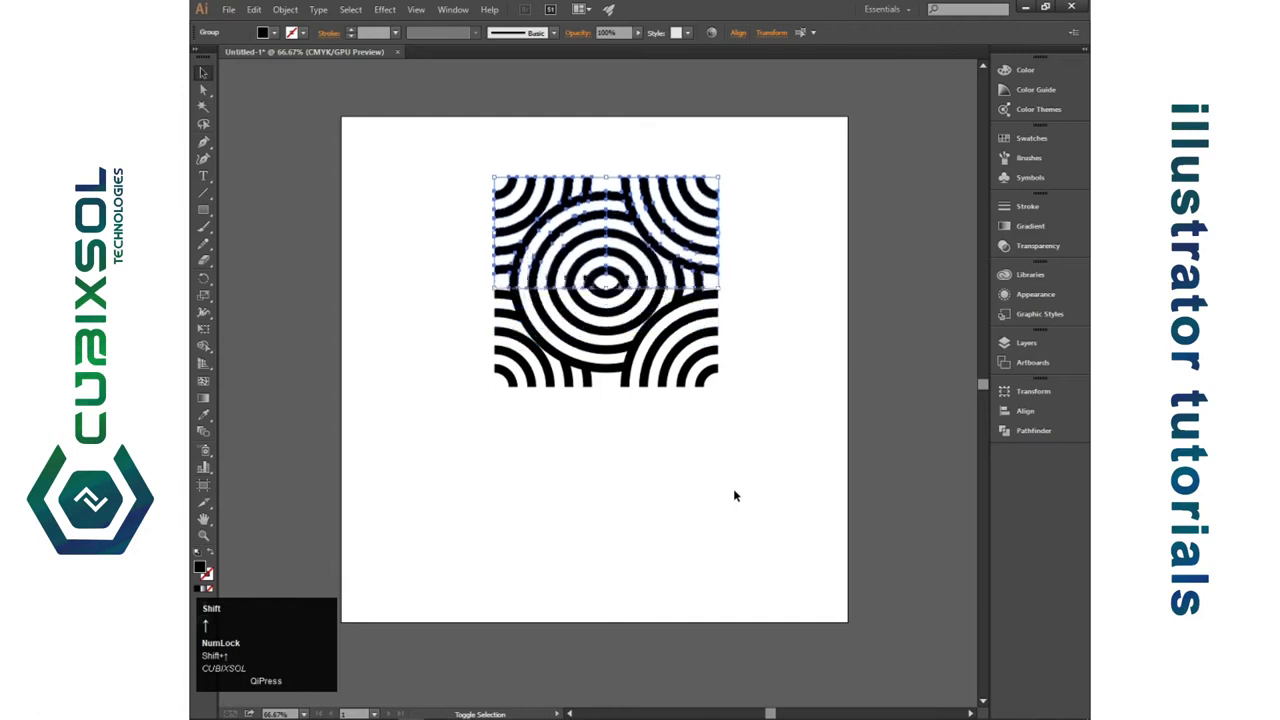
{"action": "key", "text": "Down"}
{"action": "key", "text": "Down"}
{"action": "key", "text": "Down"}
{"action": "key", "text": "Down"}
{"action": "key", "text": "Down"}
{"action": "key", "text": "Down"}
{"action": "key", "text": "Down"}
{"action": "key", "text": "Down"}
{"action": "key", "text": "Down"}
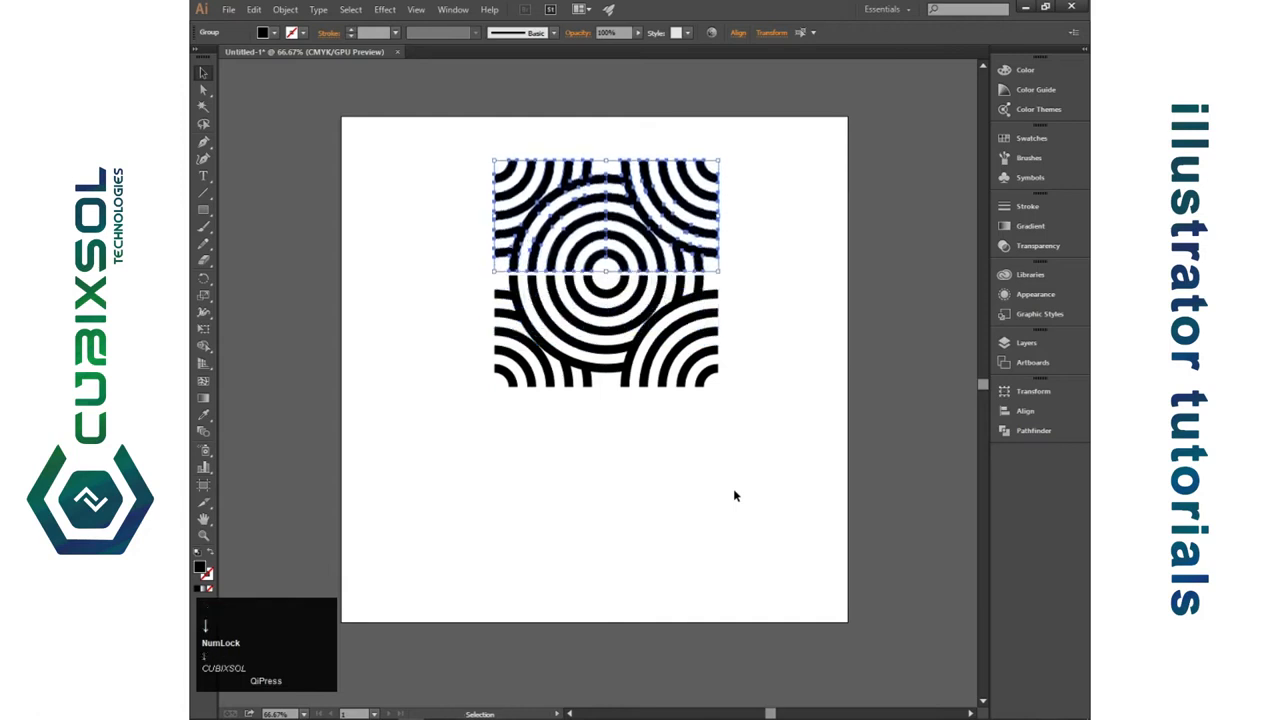
{"action": "key", "text": "Down"}
{"action": "key", "text": "Down"}
{"action": "key", "text": "Down"}
{"action": "key", "text": "Down"}
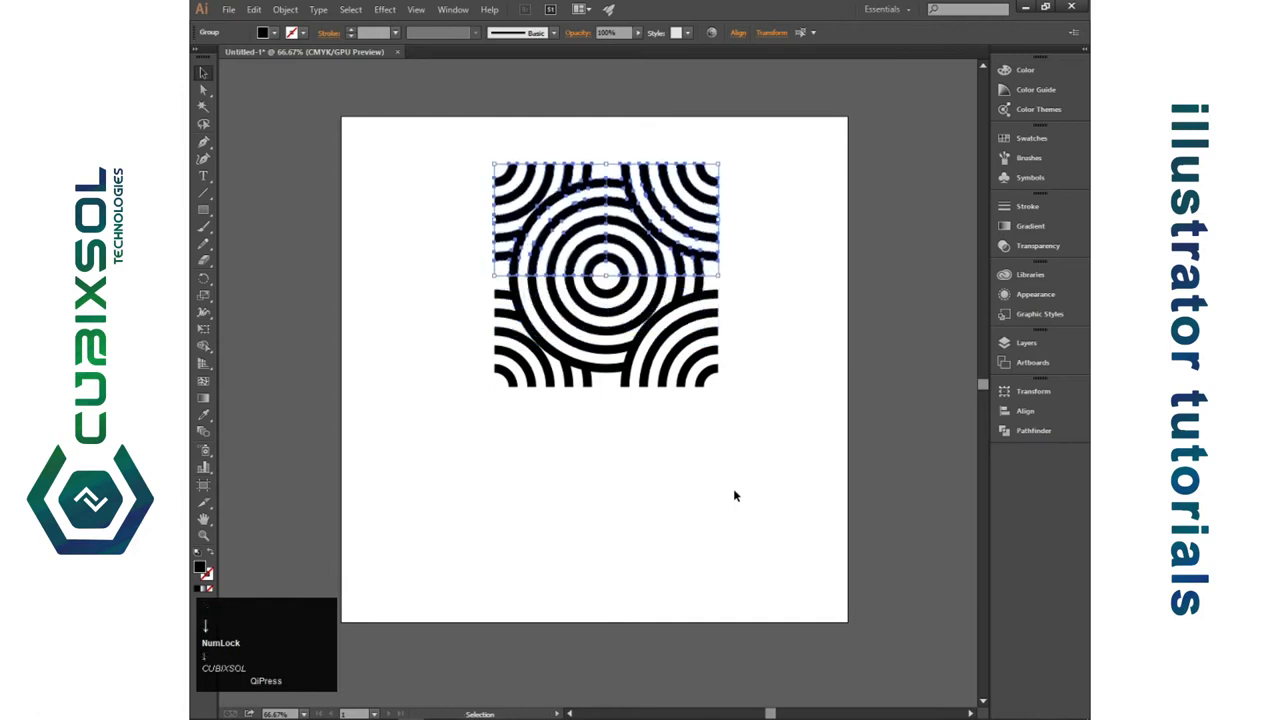
{"action": "left_click", "coordinate": [748, 380]}
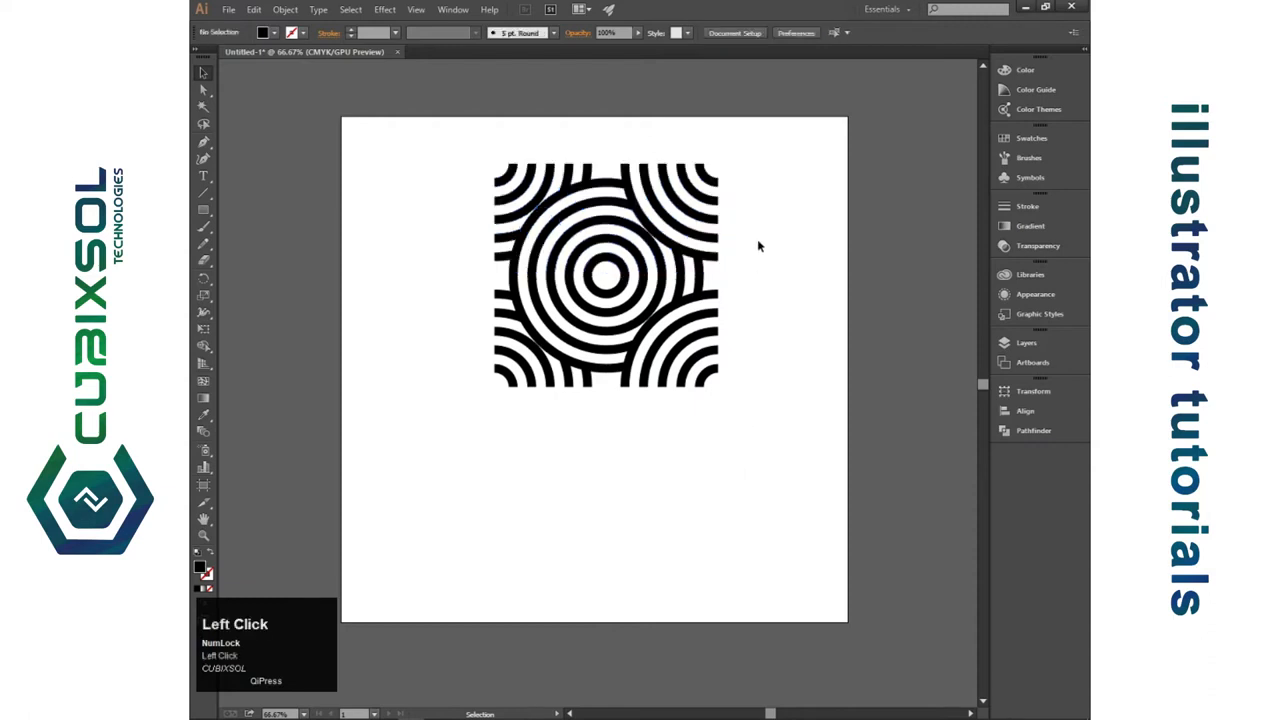
- Select the two right-hand tiles and create a copy reflected across the vertical axis
{"action": "left_click_drag", "start_coordinate": [743, 198], "coordinate": [685, 362]}
{"action": "right_click", "coordinate": [686, 362]}
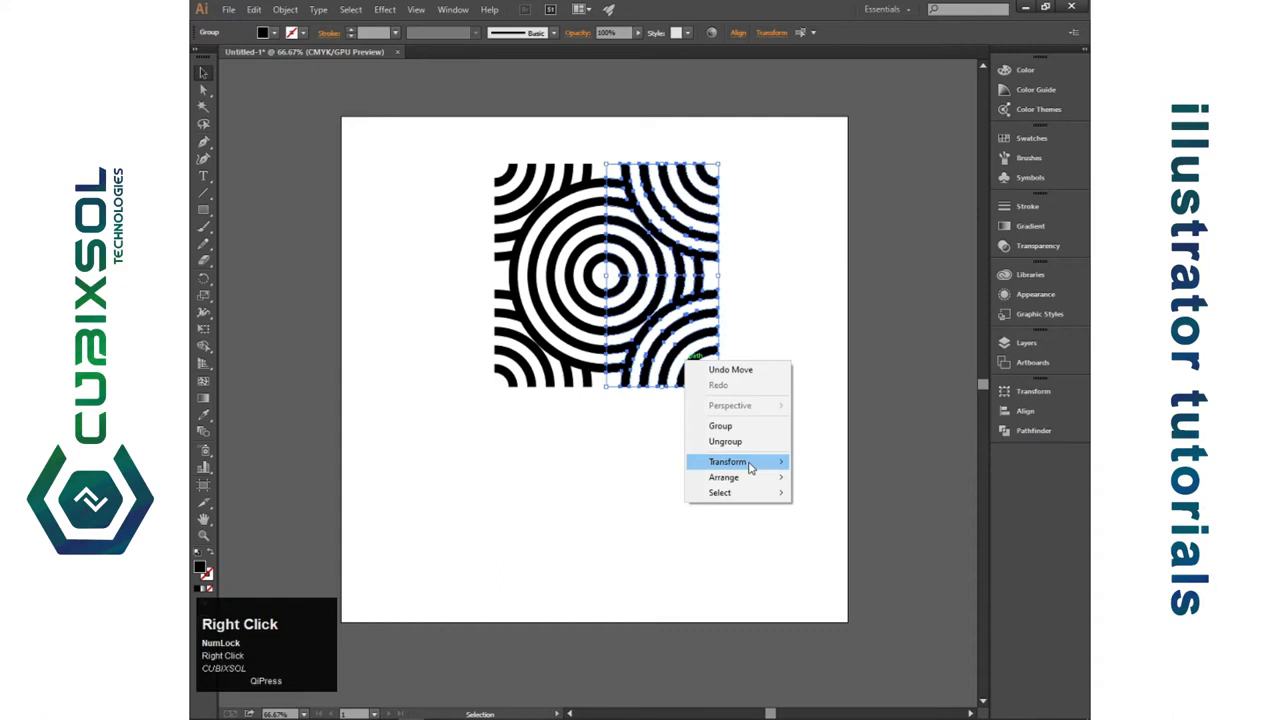
{"action": "mouse_move", "coordinate": [776, 462]}
{"action": "left_click", "coordinate": [830, 510]}
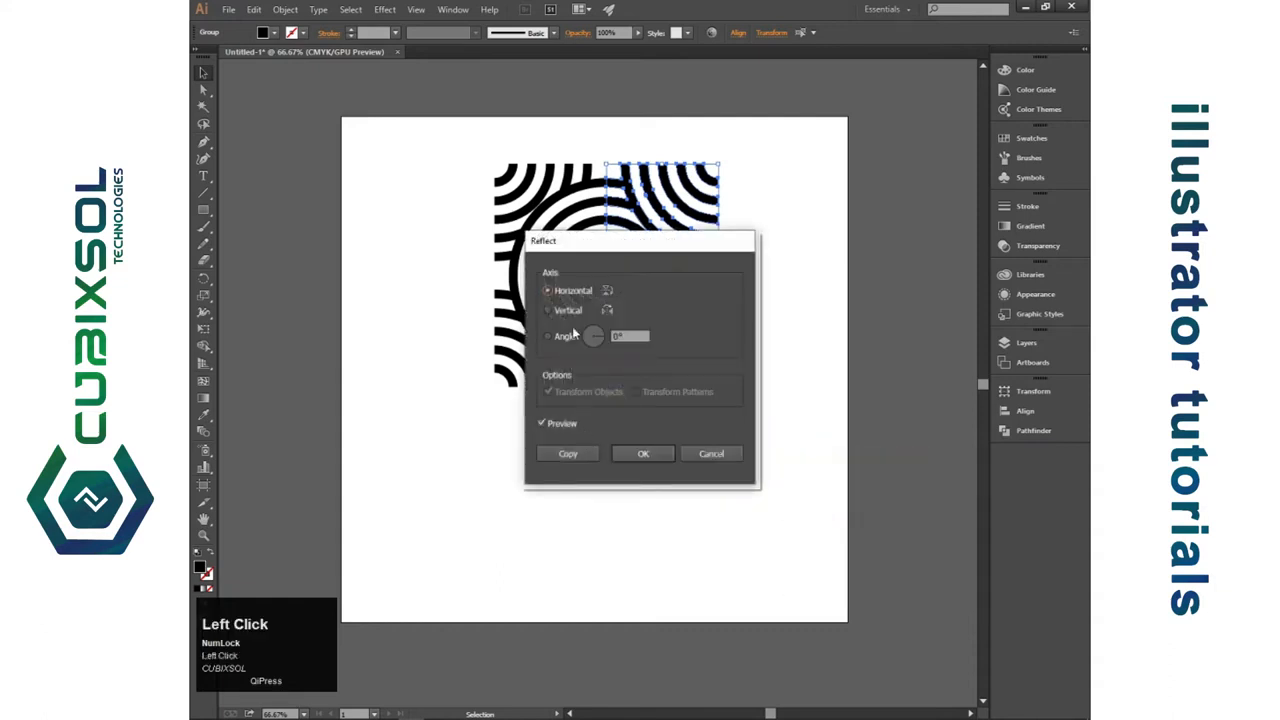
{"action": "left_click", "coordinate": [559, 312]}
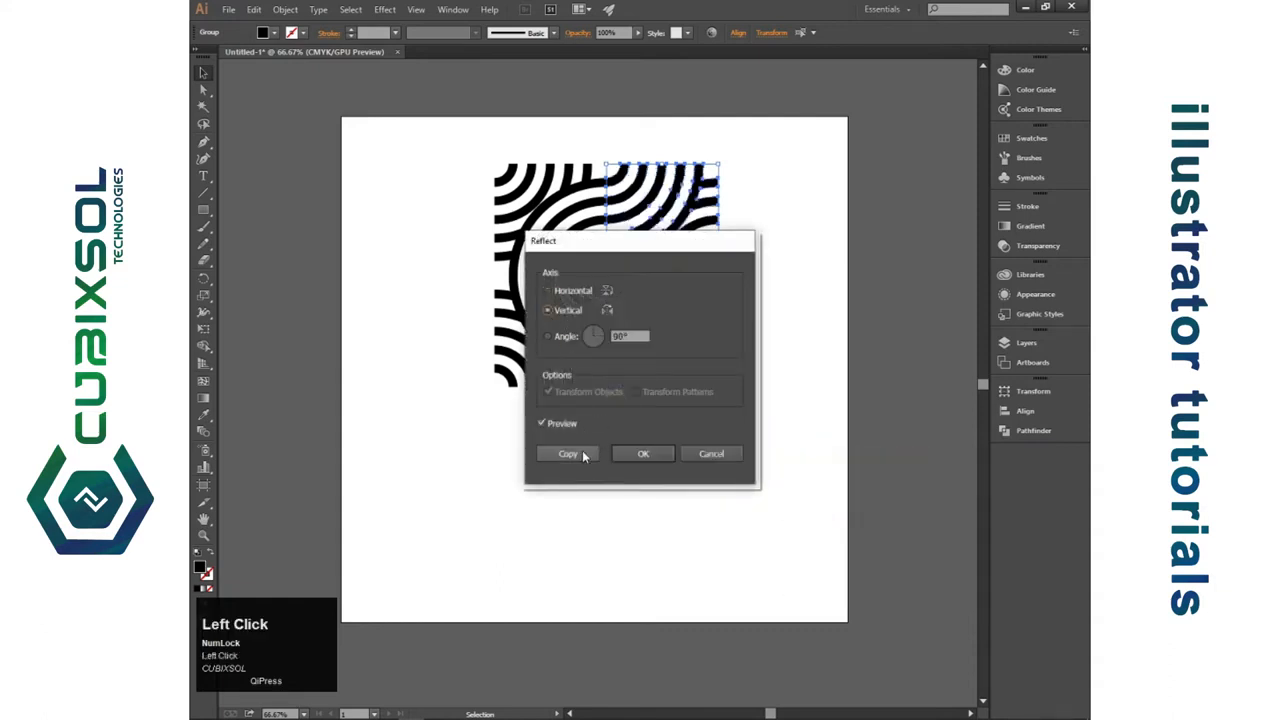
{"action": "left_click", "coordinate": [568, 454]}
- Move the reflected pair of tiles outward and nudge it flush against the original right-hand edge so the rings join
{"action": "key", "text": "shift+Right"}
{"action": "key", "text": "shift+Right"}
{"action": "key", "text": "shift+Right"}
{"action": "key", "text": "shift+Right"}
{"action": "key", "text": "shift+Right"}
{"action": "key", "text": "shift+Right"}
{"action": "key", "text": "shift+Right"}
{"action": "key", "text": "shift+Right"}
{"action": "key", "text": "shift+Right"}
{"action": "key", "text": "shift+Right"}
{"action": "key", "text": "shift+Right"}
{"action": "key", "text": "shift+Right"}
{"action": "key", "text": "shift+Right"}
{"action": "key", "text": "shift+Right"}
{"action": "key", "text": "shift+Right"}
{"action": "key", "text": "shift+Right"}
{"action": "key", "text": "shift+Right"}
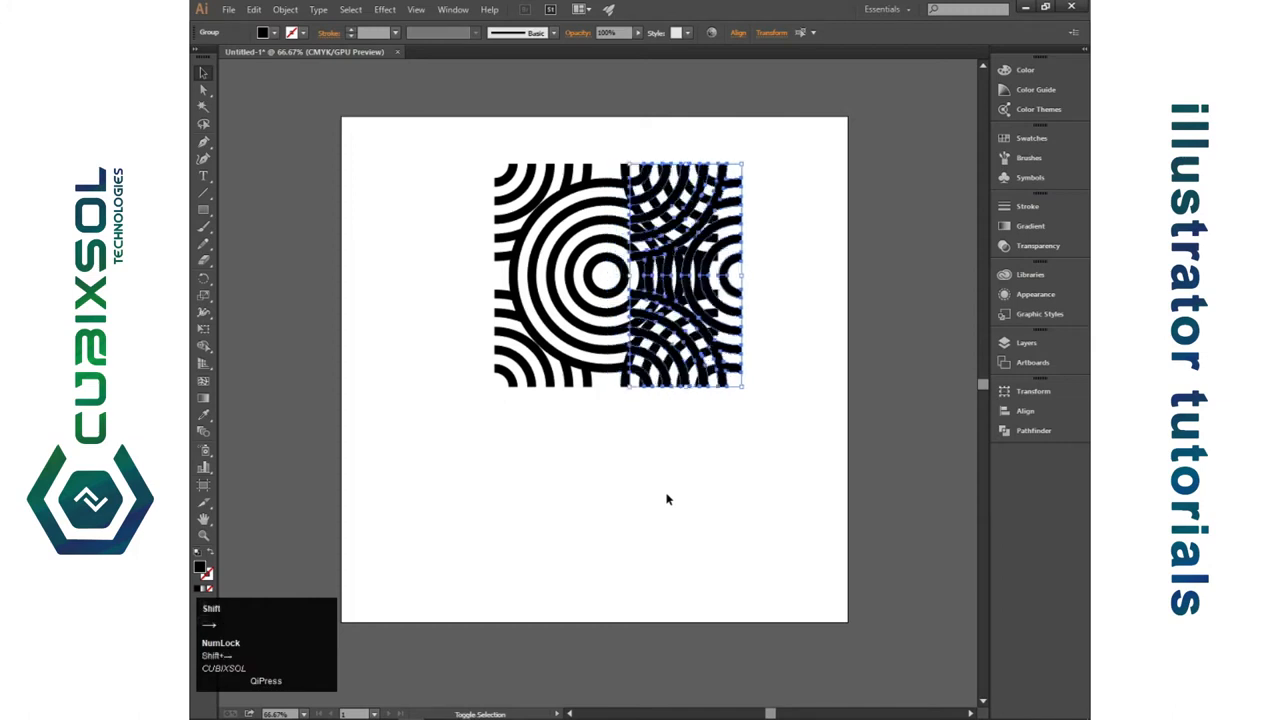
{"action": "key", "text": "Left"}
{"action": "key", "text": "Left"}
{"action": "key", "text": "Left"}
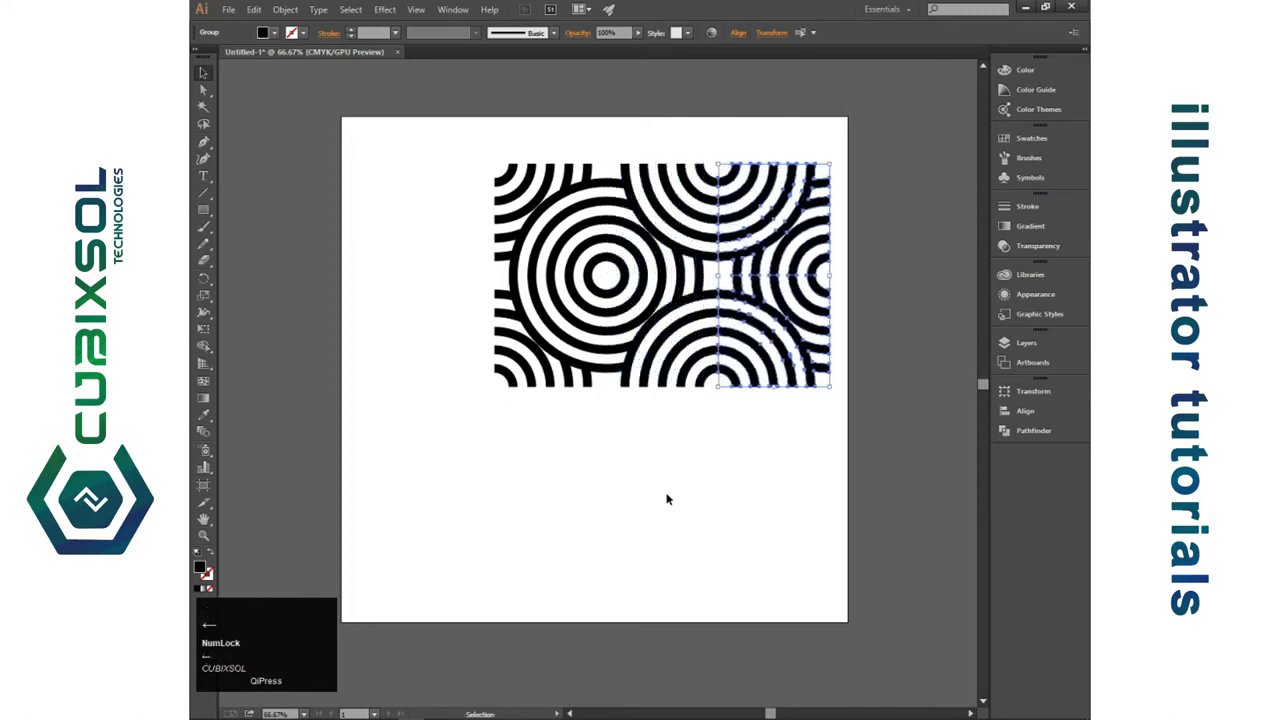
{"action": "left_click", "coordinate": [723, 538]}
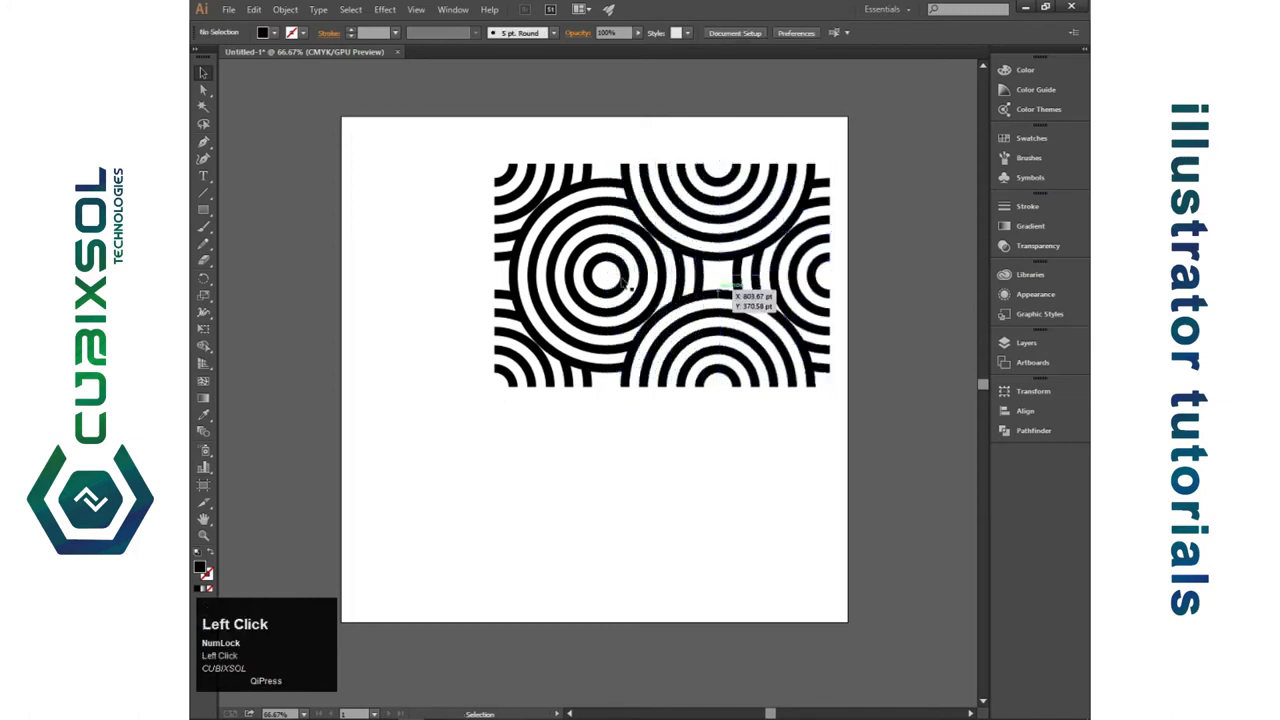
- Select the two left-hand tiles and create a copy reflected across the vertical axis
{"action": "left_click_drag", "start_coordinate": [458, 158], "coordinate": [536, 420]}
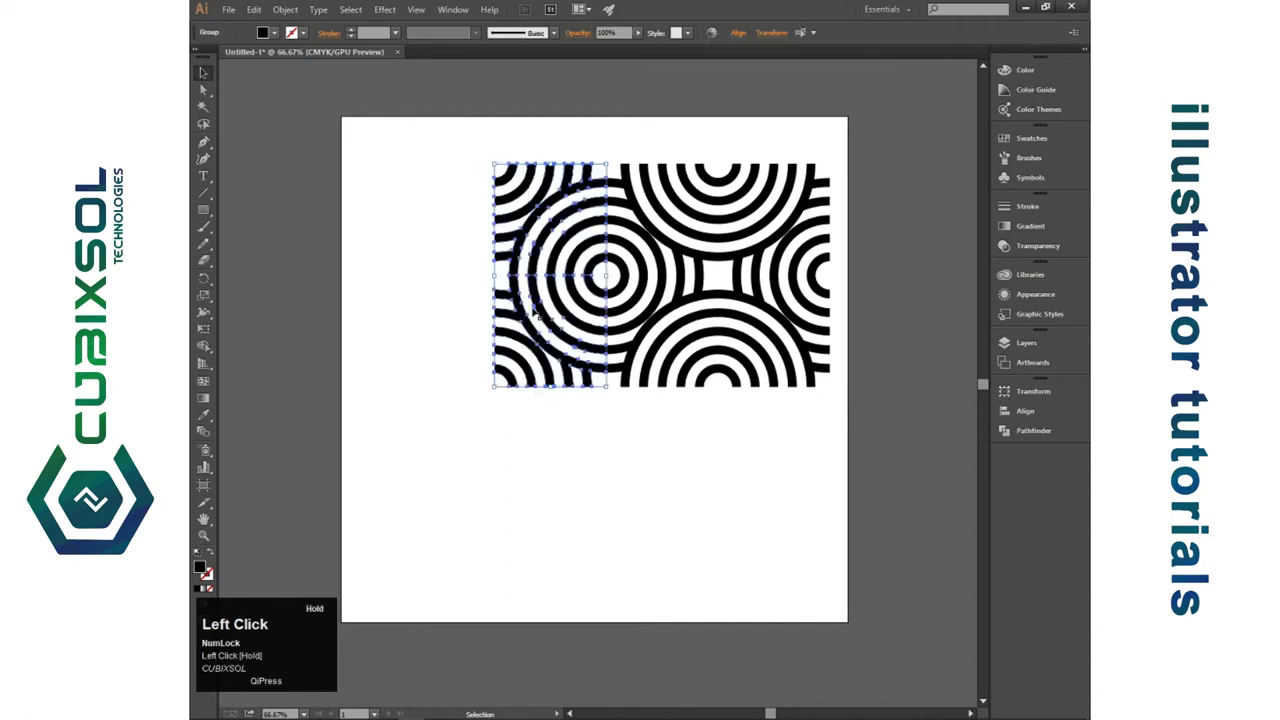
{"action": "right_click", "coordinate": [523, 258]}
{"action": "mouse_move", "coordinate": [562, 355]}
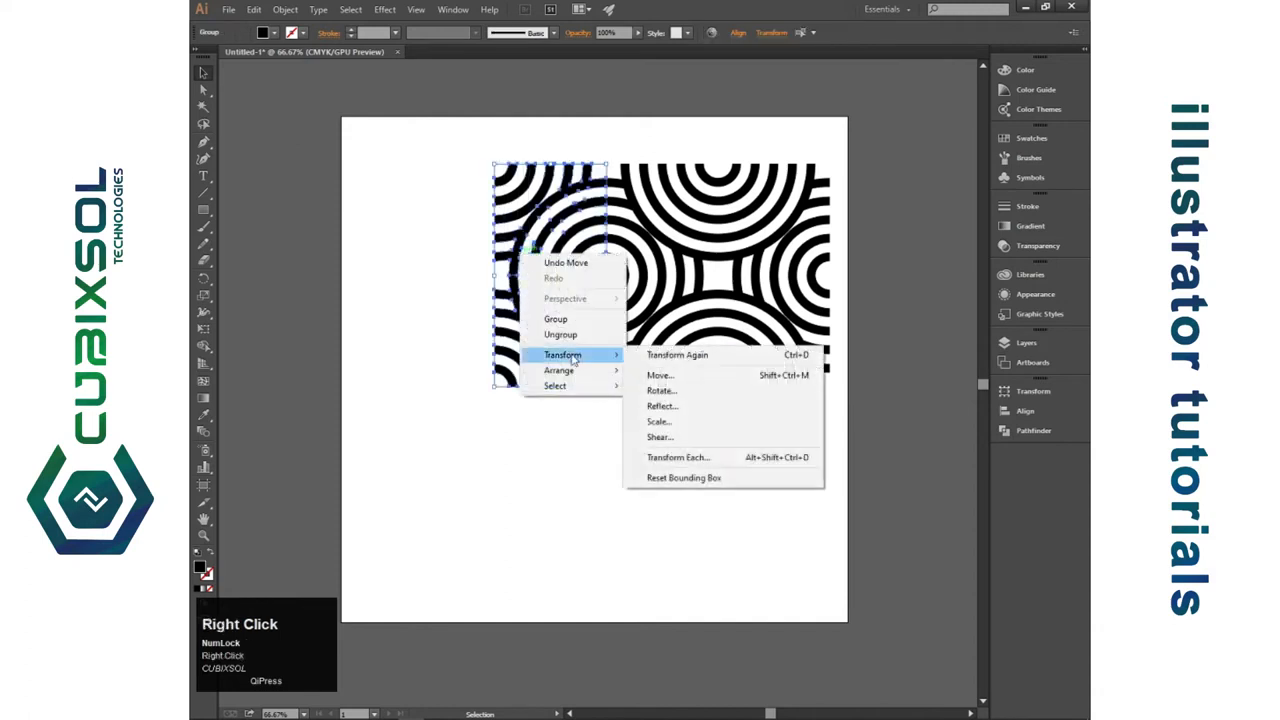
{"action": "left_click", "coordinate": [659, 405]}
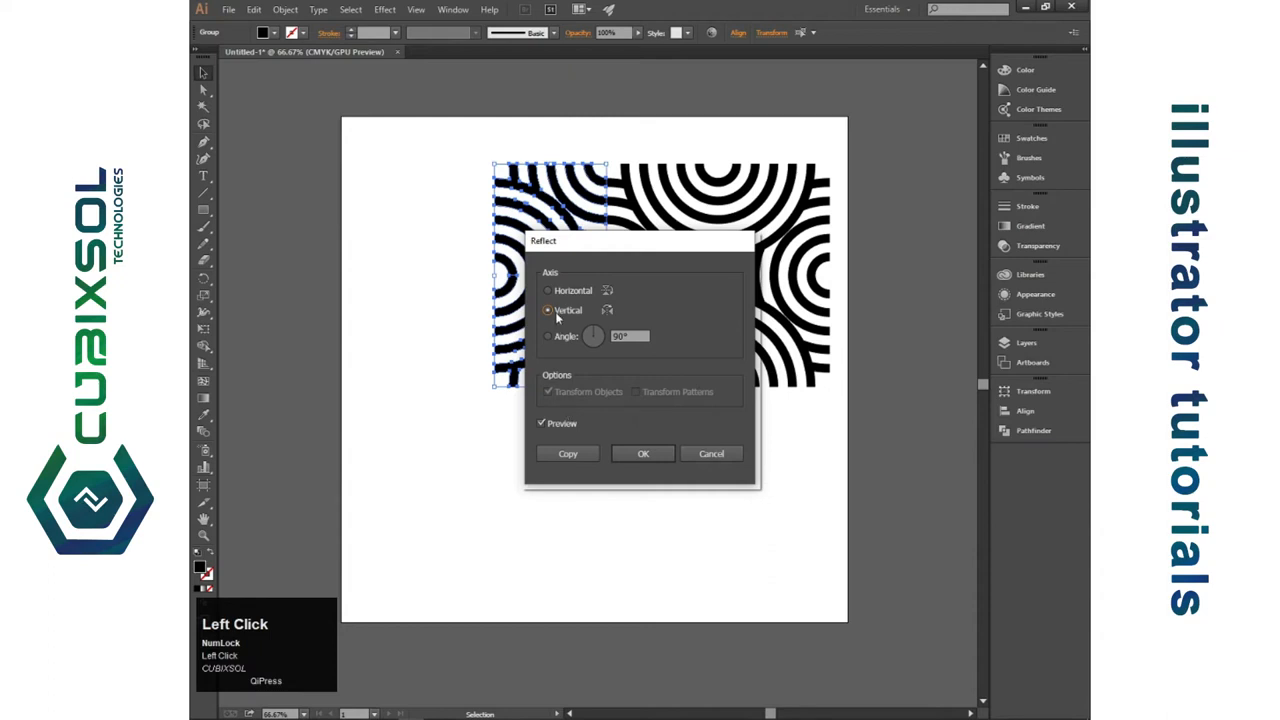
{"action": "left_click", "coordinate": [567, 453]}
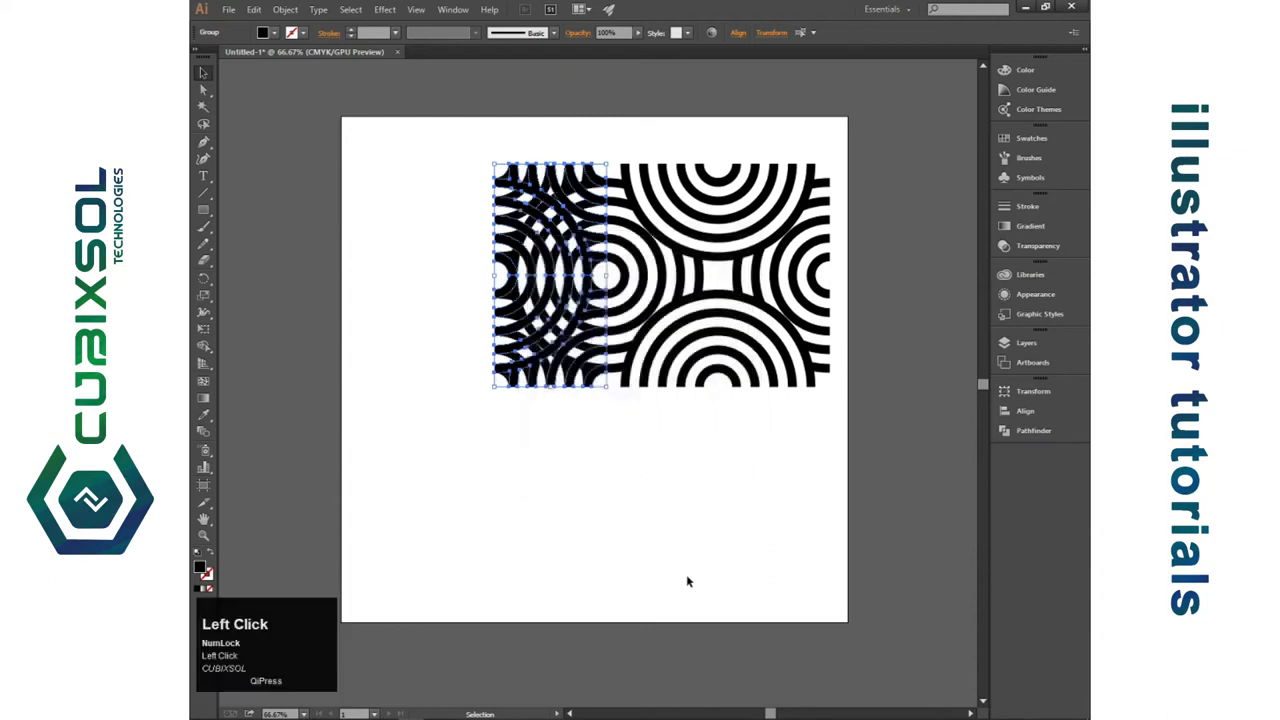
- Move the newly reflected pair out to the left until it meets the outer edge of the original tiles
{"action": "key", "text": "shift+Left"}
{"action": "key", "text": "shift+Left"}
{"action": "key", "text": "shift+Left"}
{"action": "key", "text": "shift+Left"}
{"action": "key", "text": "shift+Left"}
{"action": "key", "text": "shift+Left"}
{"action": "key", "text": "shift+Left"}
{"action": "key", "text": "shift+Left"}
{"action": "key", "text": "shift+Left"}
{"action": "key", "text": "shift+Left"}
{"action": "key", "text": "shift+Left"}
{"action": "key", "text": "shift+Left"}
{"action": "key", "text": "shift+Left"}
{"action": "key", "text": "shift+Left"}
{"action": "key", "text": "shift+Left"}
{"action": "key", "text": "shift+Left"}
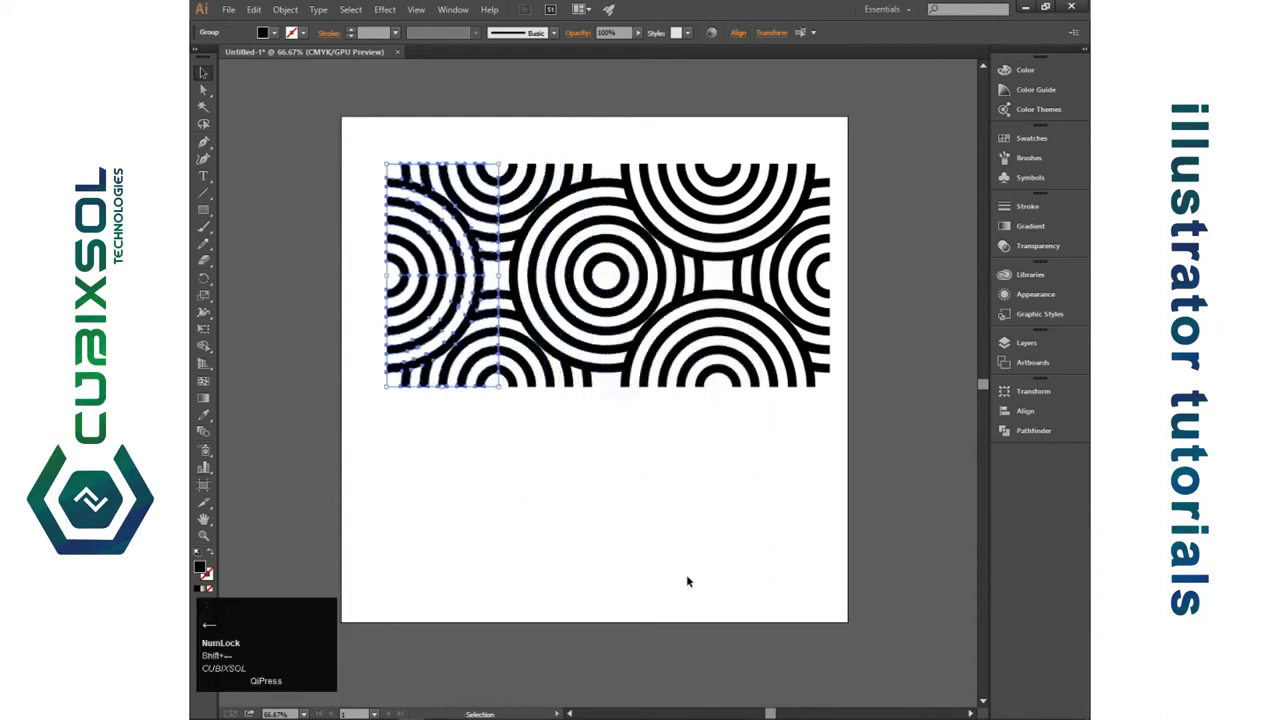
{"action": "left_click", "coordinate": [687, 578]}
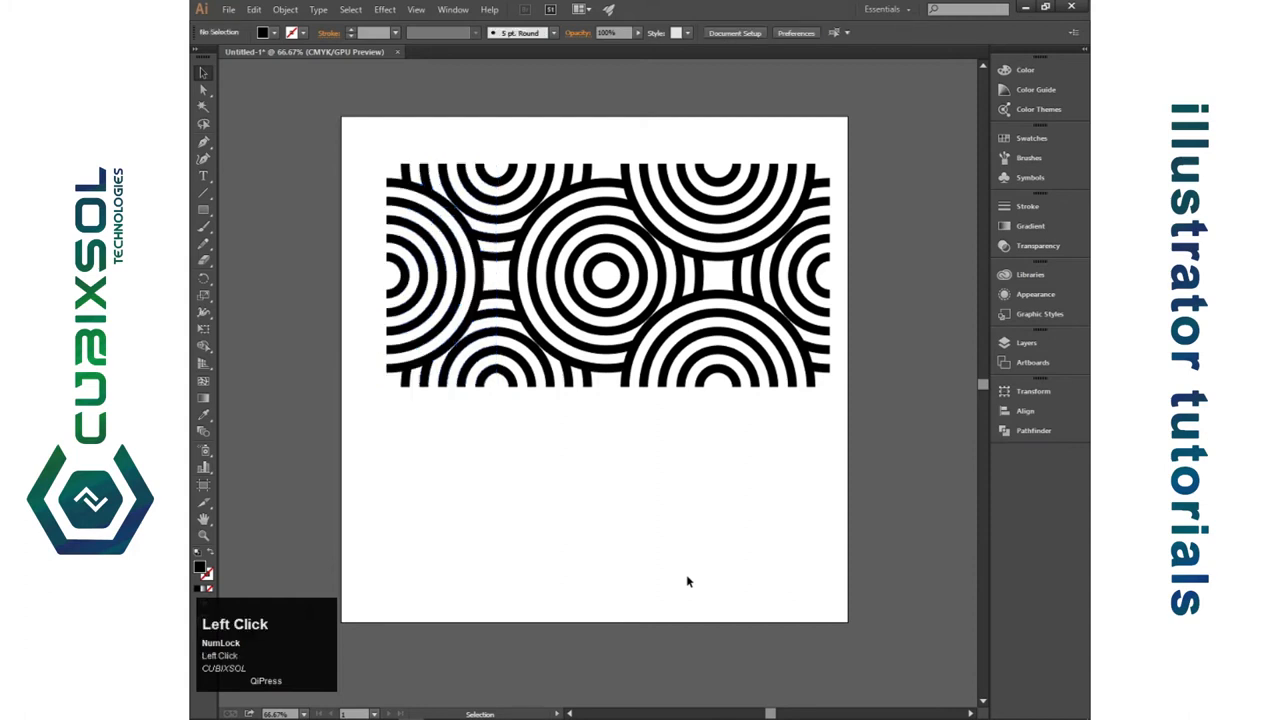
- Reselect the leftmost pair of tiles and nudge it slightly further outward to align its rings with the neighbouring tiles
{"action": "left_click", "coordinate": [458, 292]}
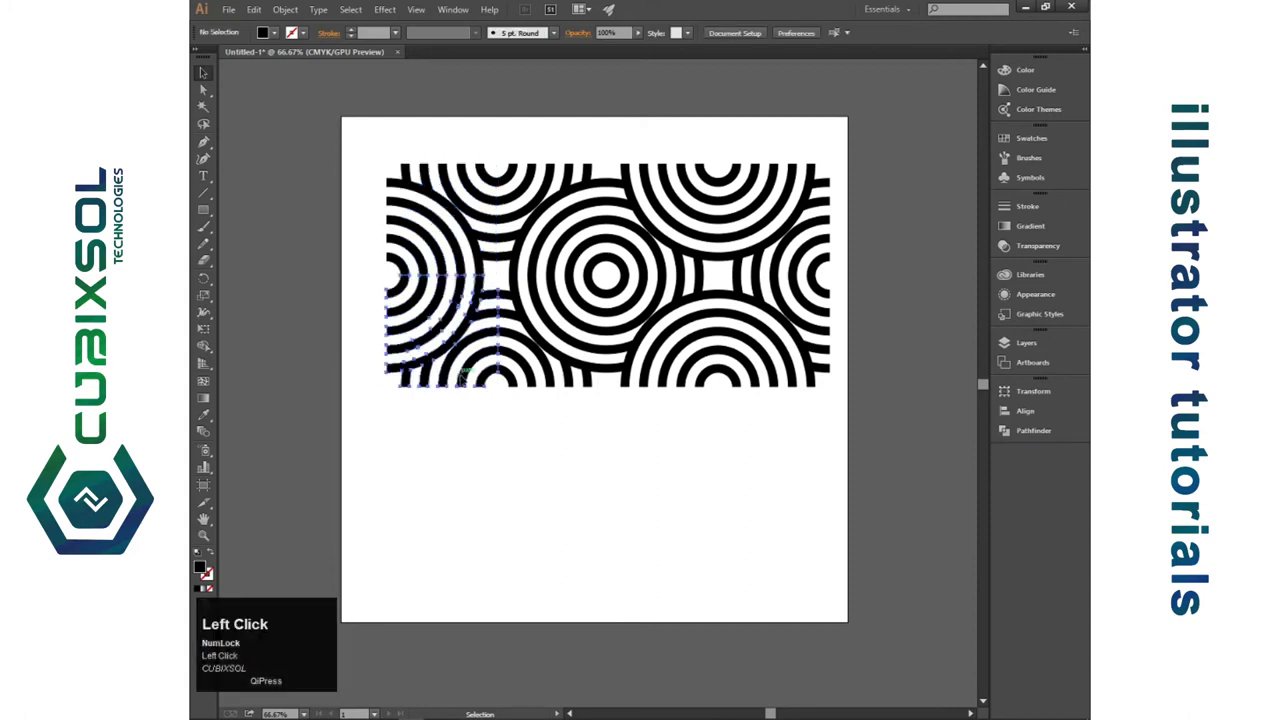
{"action": "left_click", "coordinate": [500, 466]}
{"action": "left_click_drag", "start_coordinate": [359, 138], "coordinate": [470, 395]}
{"action": "key", "text": "Left"}
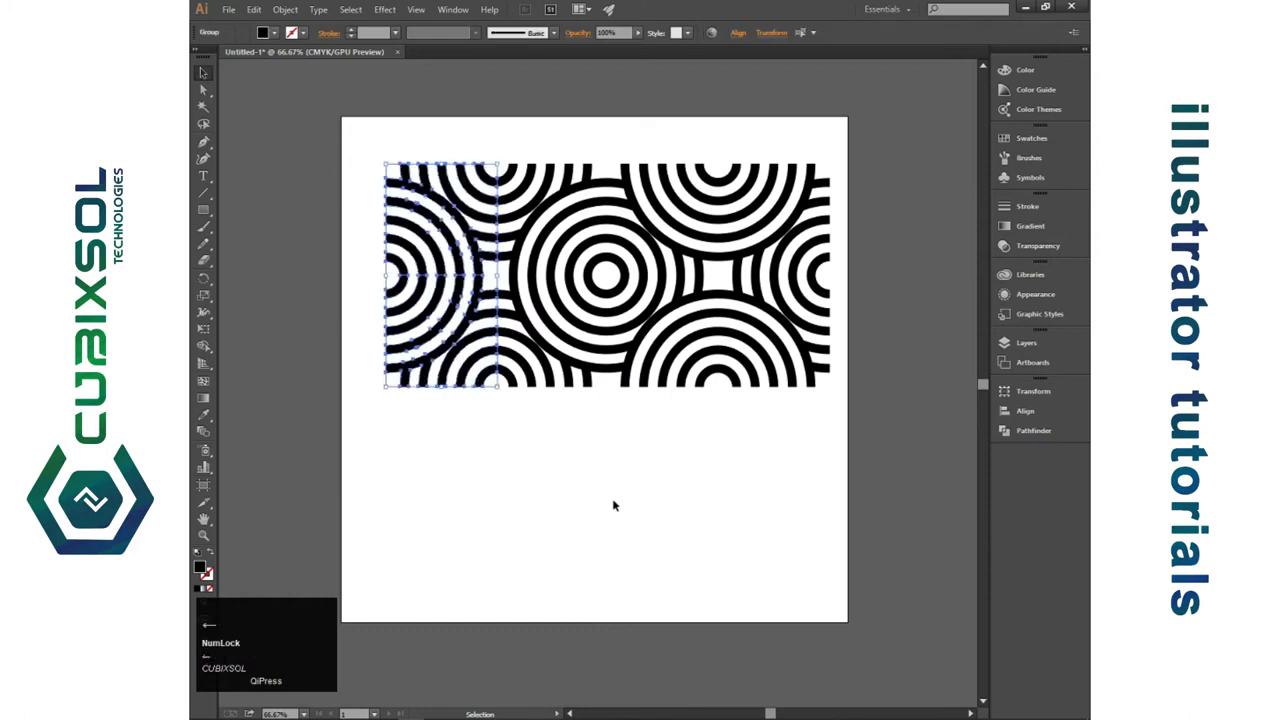
{"action": "left_click", "coordinate": [614, 506]}
{"action": "left_click_drag", "start_coordinate": [391, 163], "coordinate": [476, 438]}
{"action": "key", "text": "Left"}
{"action": "key", "text": "Left"}
{"action": "key", "text": "Left"}
{"action": "key", "text": "Left"}
{"action": "key", "text": "Left"}
{"action": "key", "text": "Left"}
{"action": "key", "text": "Left"}
{"action": "key", "text": "Left"}
{"action": "key", "text": "Left"}
{"action": "key", "text": "Left"}
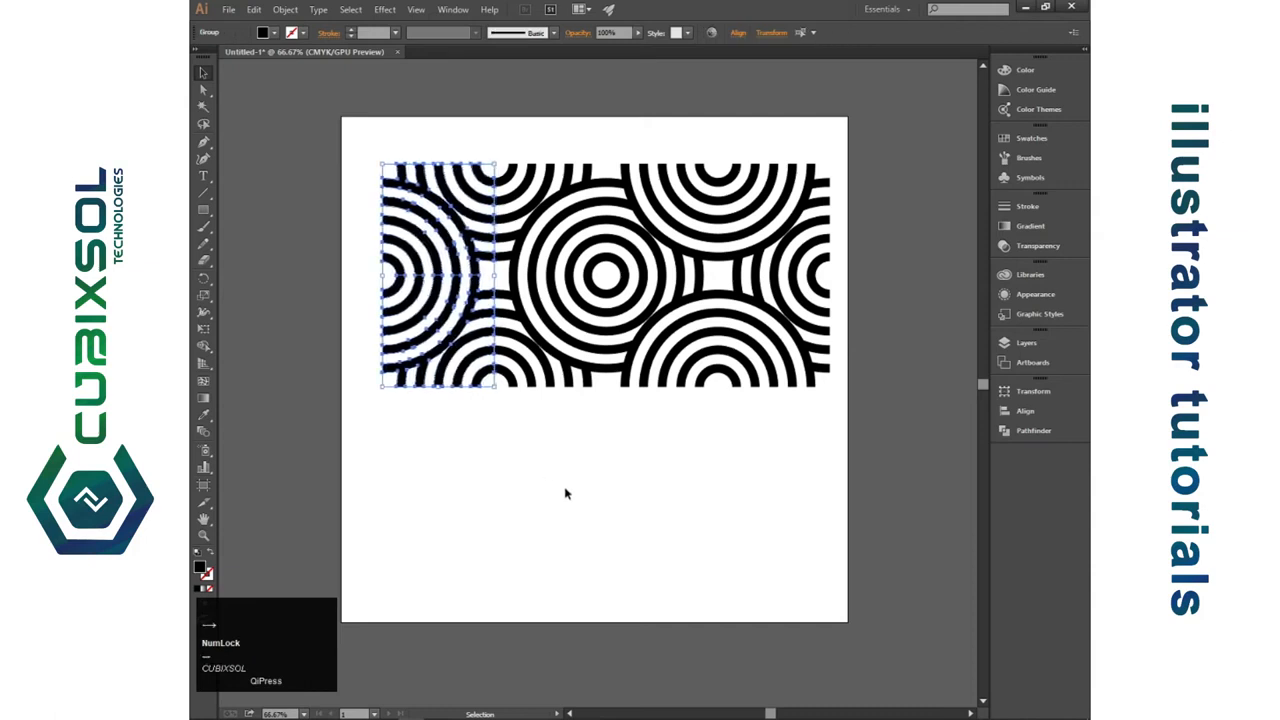
{"action": "left_click", "coordinate": [565, 493]}
{"action": "left_click_drag", "start_coordinate": [370, 147], "coordinate": [486, 420]}
{"action": "left_click", "coordinate": [574, 468]}
- Select all the tiles and combine them into a single block with a Pathfinder operation
{"action": "left_click_drag", "start_coordinate": [351, 148], "coordinate": [860, 433]}
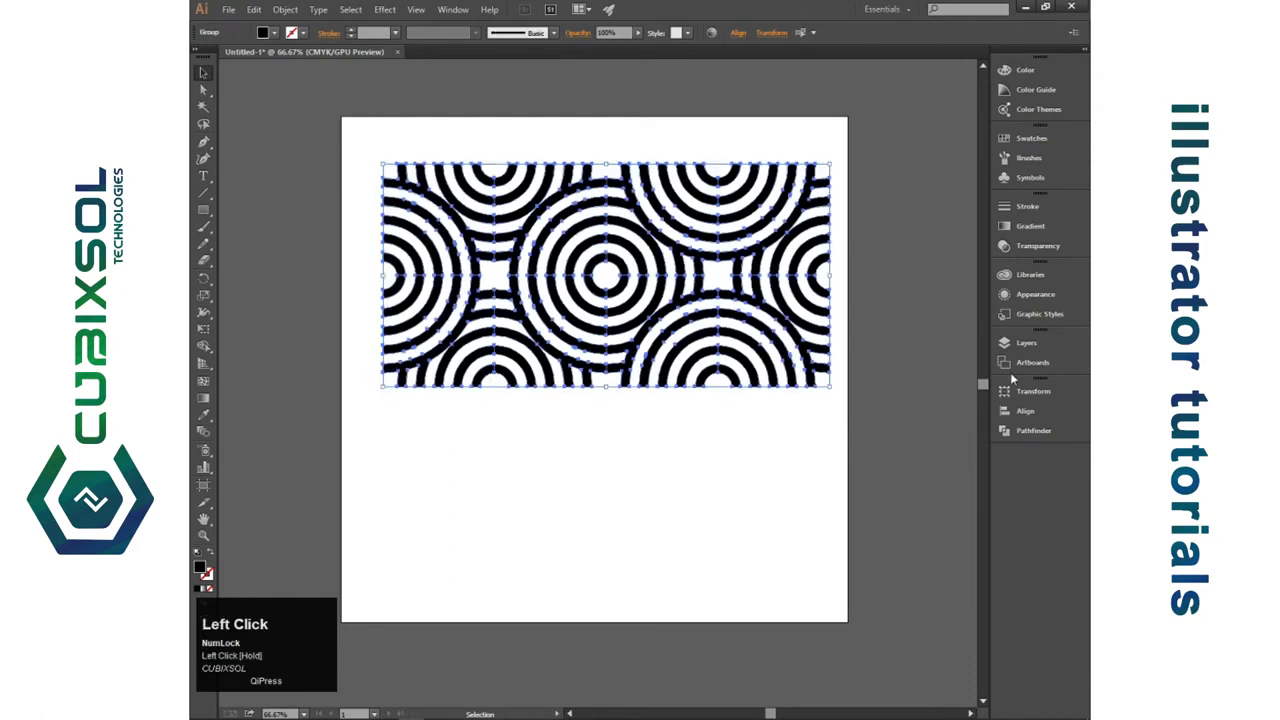
{"action": "left_click", "coordinate": [1031, 430]}
{"action": "left_click", "coordinate": [844, 414]}
{"action": "left_click", "coordinate": [803, 443]}
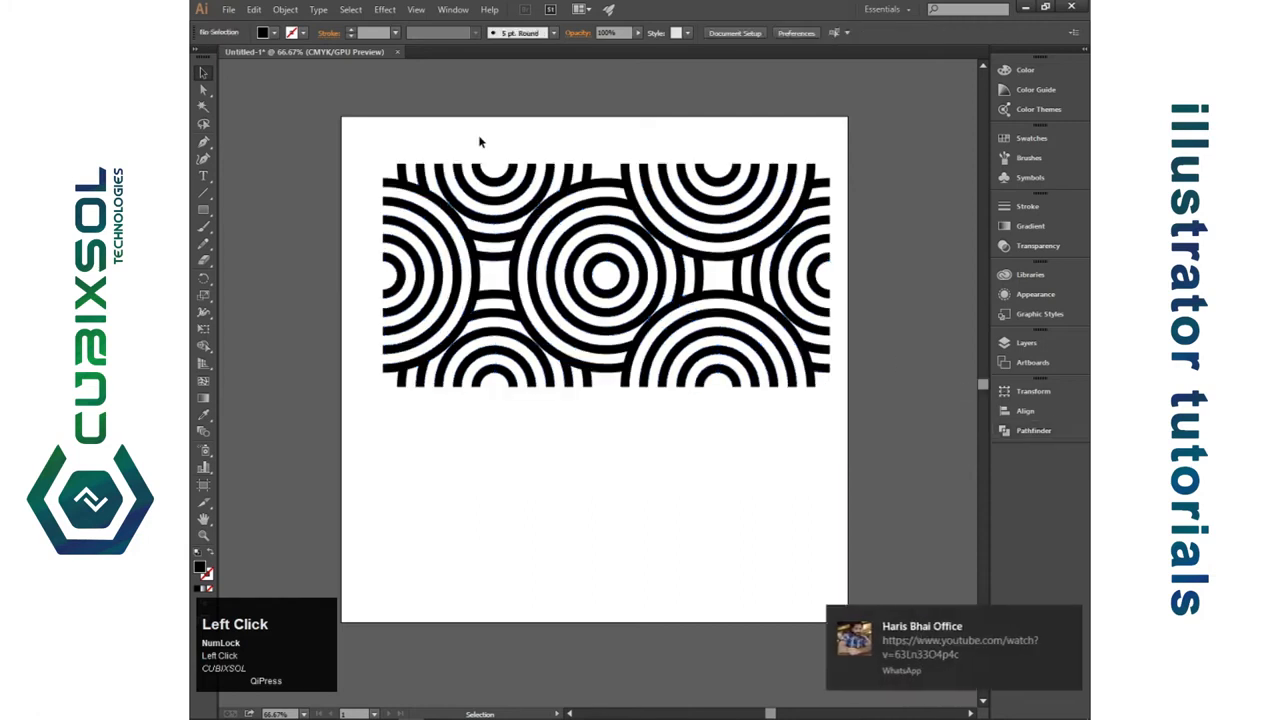
- Shrink the combined block into the artboard's upper-left corner and stack duplicates beneath it to form a column of five blocks
{"action": "left_click_drag", "start_coordinate": [372, 148], "coordinate": [840, 456]}
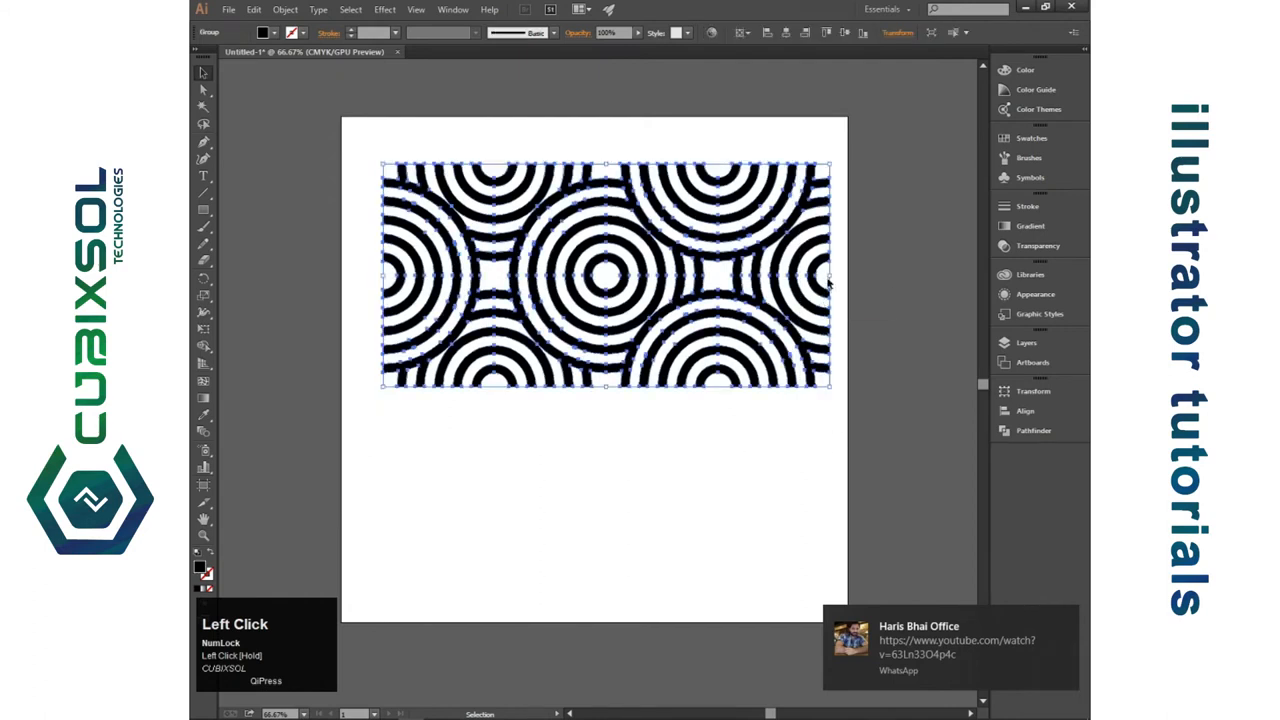
{"action": "left_click_drag", "start_coordinate": [829, 278], "coordinate": [505, 525]}
{"action": "left_click", "coordinate": [587, 317]}
{"action": "left_click", "coordinate": [527, 291]}
{"action": "left_click", "coordinate": [583, 216]}
{"action": "left_click", "coordinate": [519, 187]}
{"action": "left_click", "coordinate": [600, 280]}
{"action": "left_click", "coordinate": [590, 355]}
{"action": "left_click", "coordinate": [600, 423]}
{"action": "left_click", "coordinate": [572, 502]}
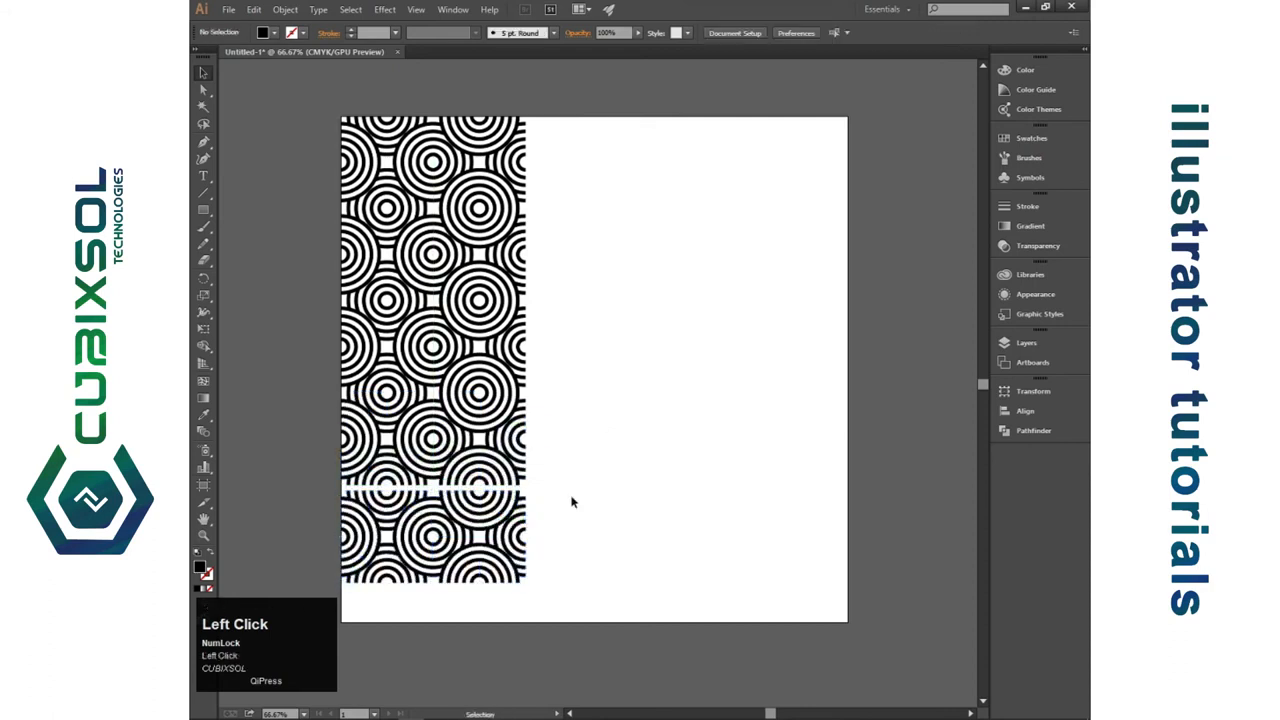
- Nudge the lowest block up to close the gap with the block above it
{"action": "left_click", "coordinate": [512, 508]}
{"action": "key", "text": "Up"}
{"action": "key", "text": "Up"}
{"action": "key", "text": "Up"}
{"action": "key", "text": "Up"}
{"action": "key", "text": "Up"}
{"action": "key", "text": "Up"}
{"action": "key", "text": "Up"}
{"action": "left_click", "coordinate": [609, 500]}
{"action": "left_click", "coordinate": [472, 526]}
{"action": "key", "text": "Up"}
{"action": "key", "text": "Up"}
{"action": "left_click", "coordinate": [622, 496]}
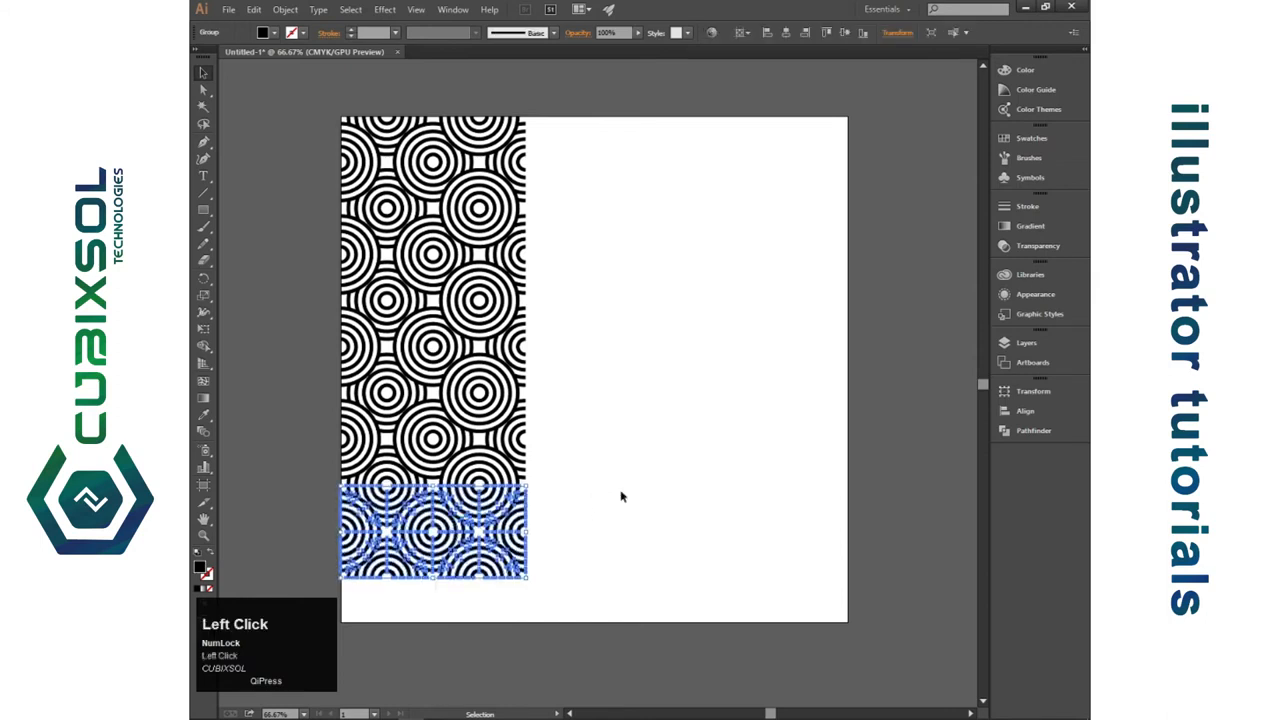
{"action": "left_click", "coordinate": [620, 496]}
{"action": "left_click", "coordinate": [518, 500]}
{"action": "left_click", "coordinate": [586, 491]}
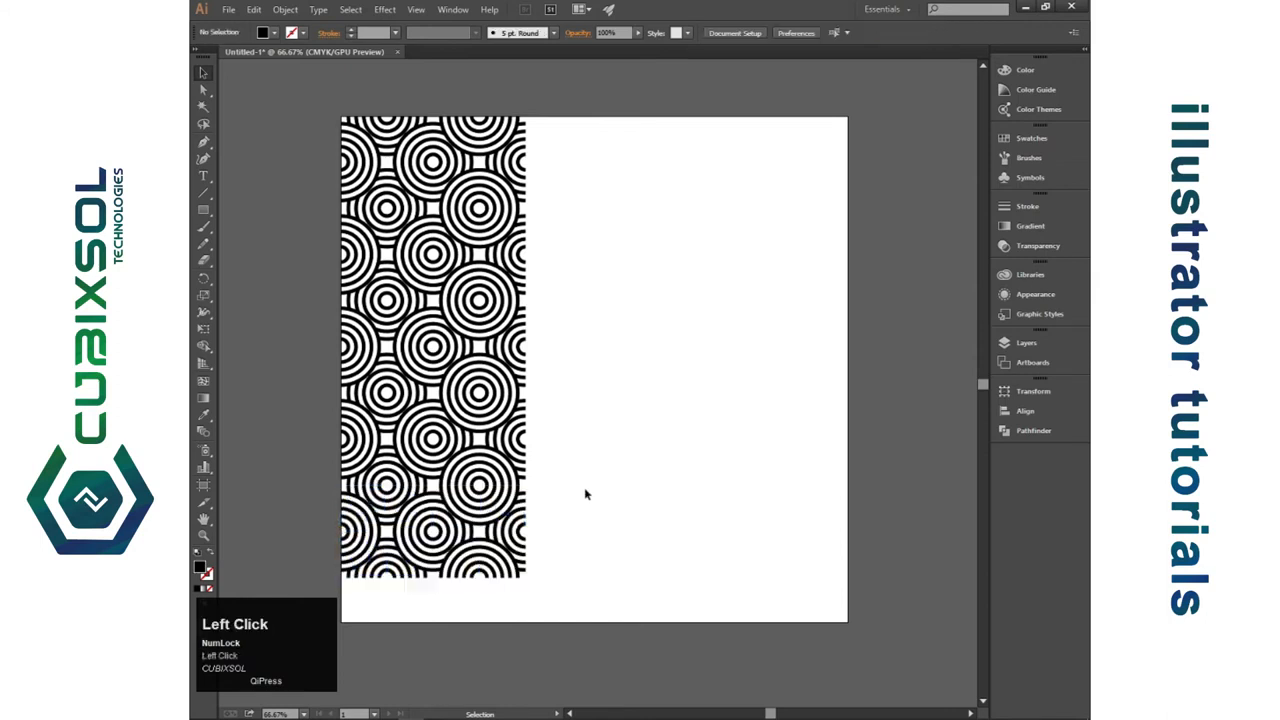
{"action": "left_click", "coordinate": [516, 522]}
{"action": "left_click", "coordinate": [571, 500]}
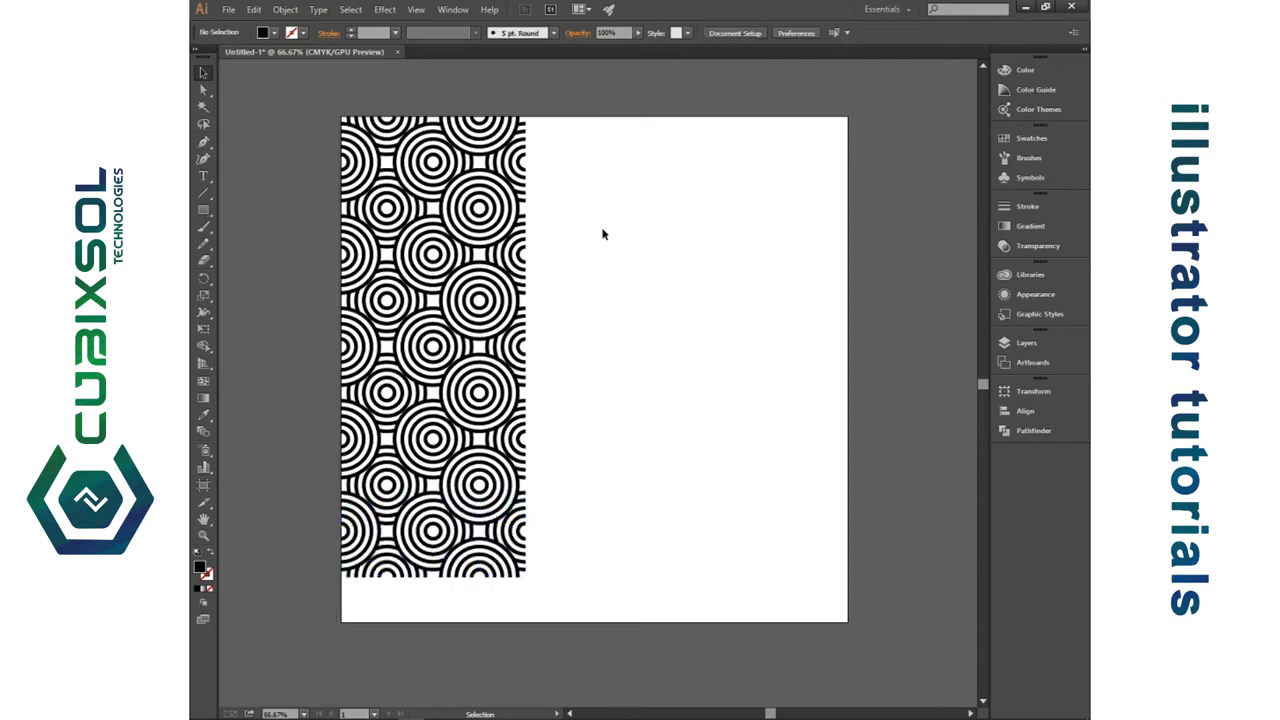
- Select every block in the column and group them
{"action": "left_click_drag", "start_coordinate": [604, 130], "coordinate": [515, 580]}
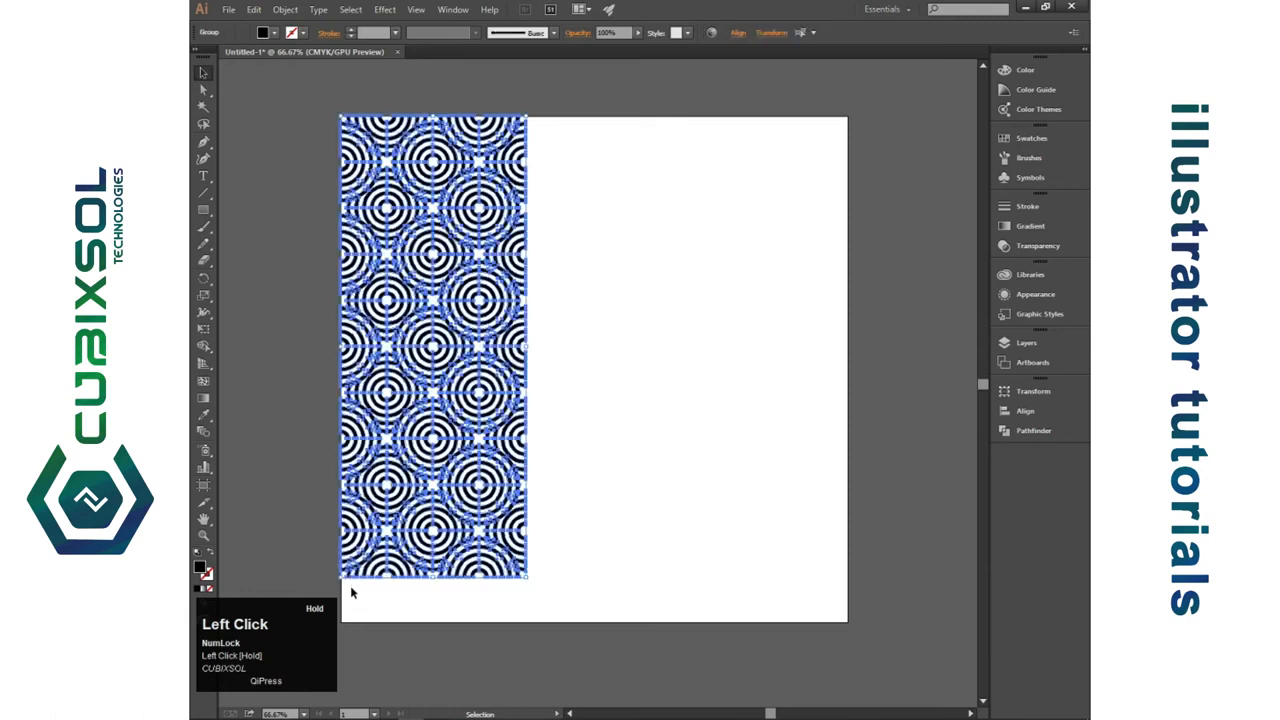
{"action": "right_click", "coordinate": [357, 414]}
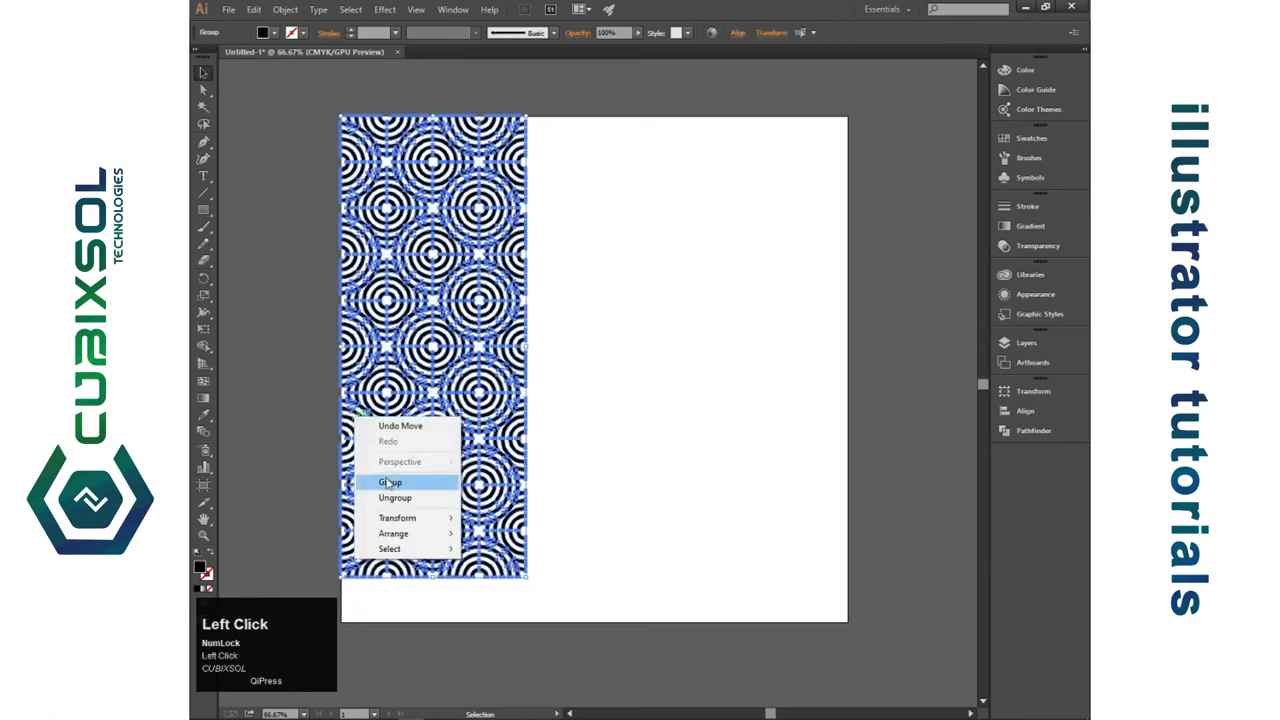
{"action": "left_click", "coordinate": [452, 480]}
- Duplicate the grouped column twice to the right, aligning the copies edge to edge until they span the artboard's width
{"action": "left_click_drag", "start_coordinate": [376, 412], "coordinate": [545, 427]}
{"action": "left_click_drag", "start_coordinate": [560, 431], "coordinate": [552, 429]}
{"action": "left_click", "coordinate": [726, 408]}
{"action": "left_click", "coordinate": [708, 410]}
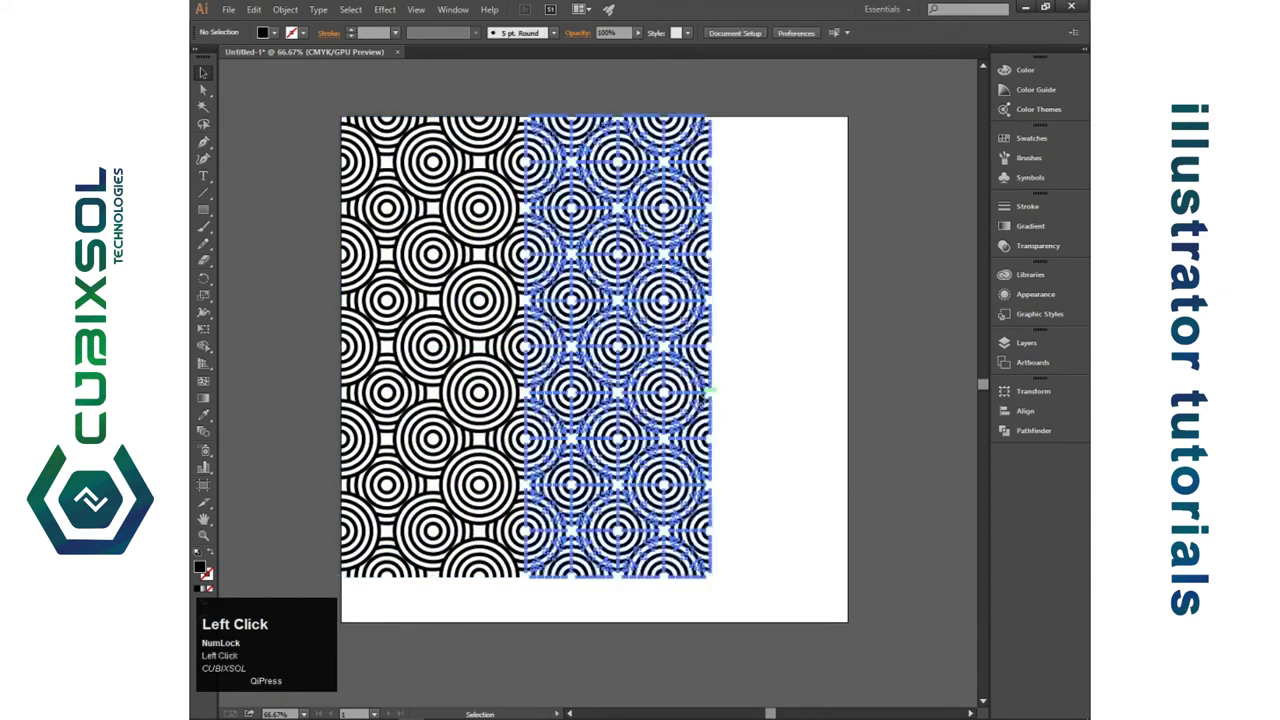
{"action": "left_click", "coordinate": [763, 385]}
{"action": "left_click", "coordinate": [705, 411]}
{"action": "key", "text": "Down"}
{"action": "key", "text": "Down"}
{"action": "left_click", "coordinate": [741, 396]}
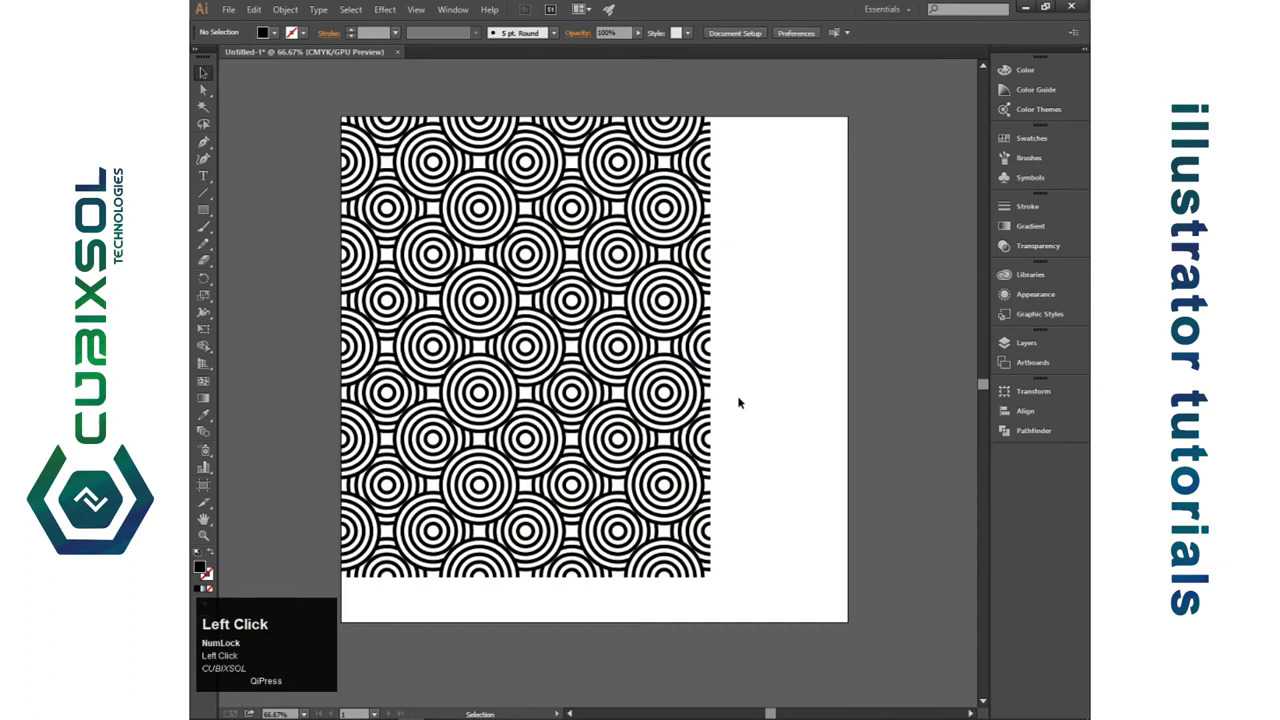
{"action": "left_click_drag", "start_coordinate": [528, 421], "coordinate": [789, 420]}
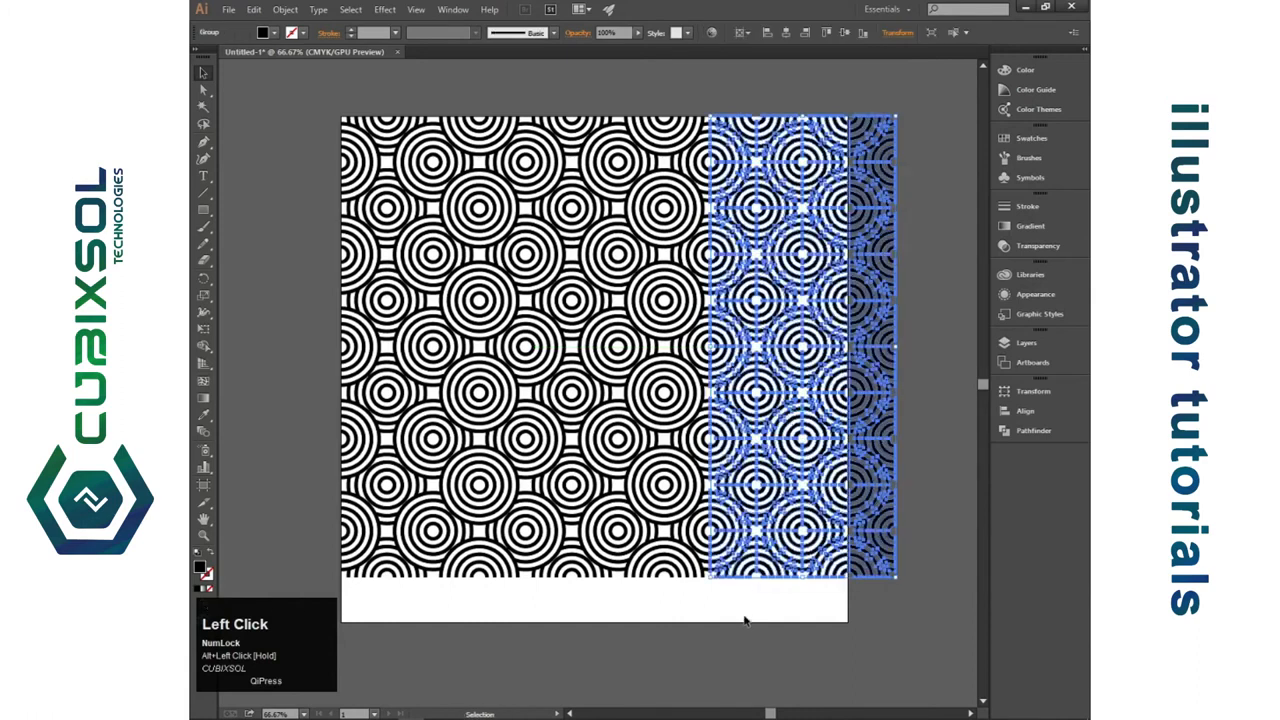
{"action": "left_click", "coordinate": [744, 624]}
- Ungroup each of the three pattern columns
{"action": "left_click", "coordinate": [821, 576]}
{"action": "right_click", "coordinate": [813, 568]}
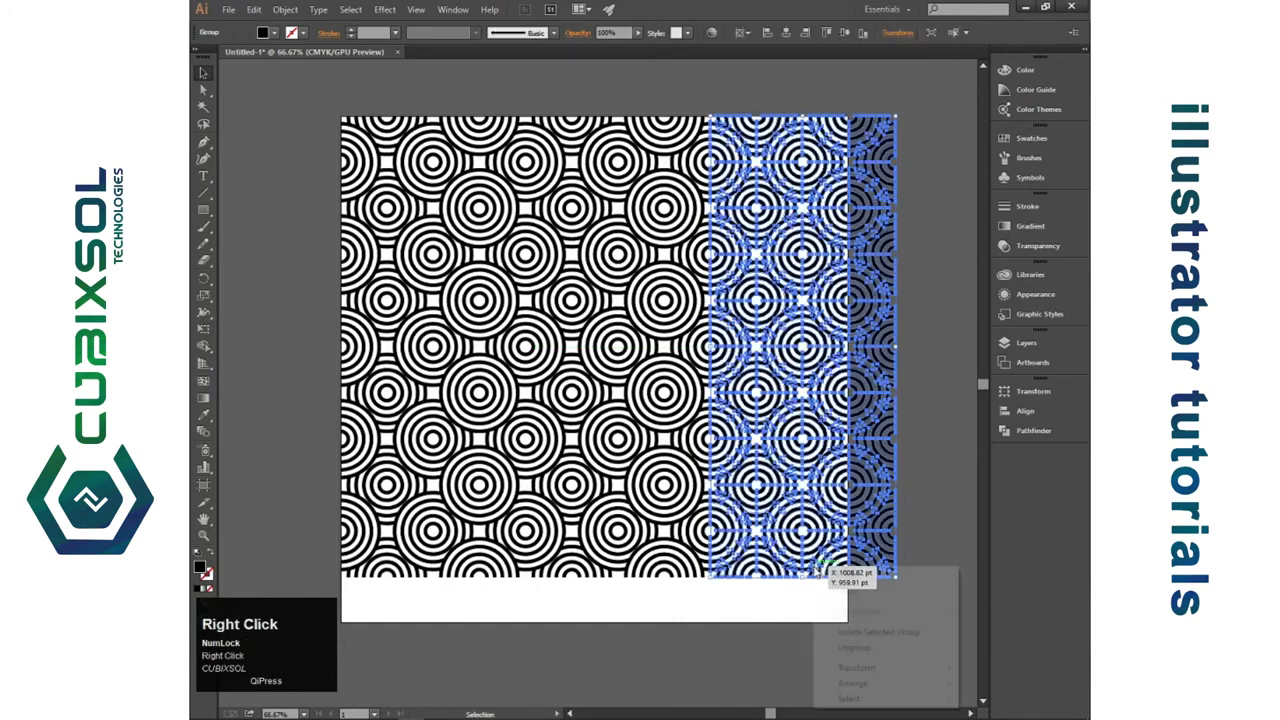
{"action": "left_click", "coordinate": [853, 647]}
{"action": "left_click", "coordinate": [744, 618]}
{"action": "left_click", "coordinate": [666, 562]}
{"action": "right_click", "coordinate": [656, 555]}
{"action": "left_click", "coordinate": [704, 638]}
{"action": "left_click", "coordinate": [495, 545]}
{"action": "right_click", "coordinate": [490, 538]}
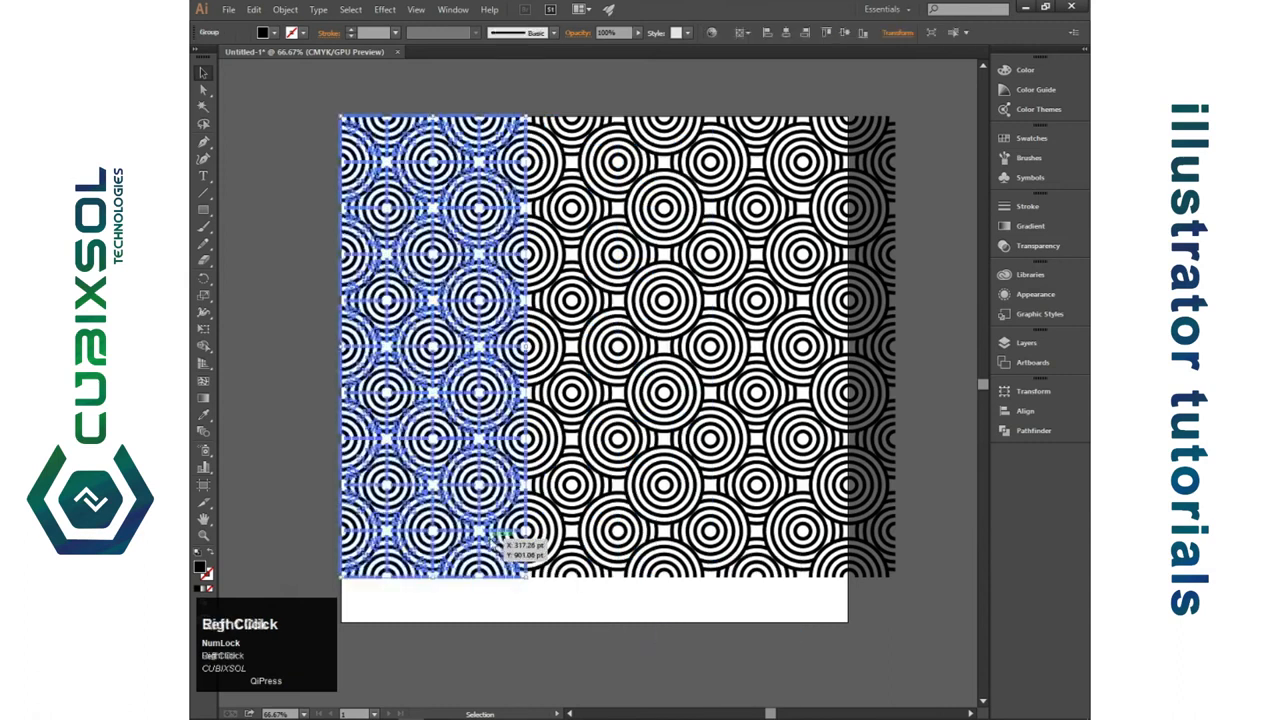
{"action": "left_click", "coordinate": [528, 620]}
{"action": "left_click", "coordinate": [577, 606]}
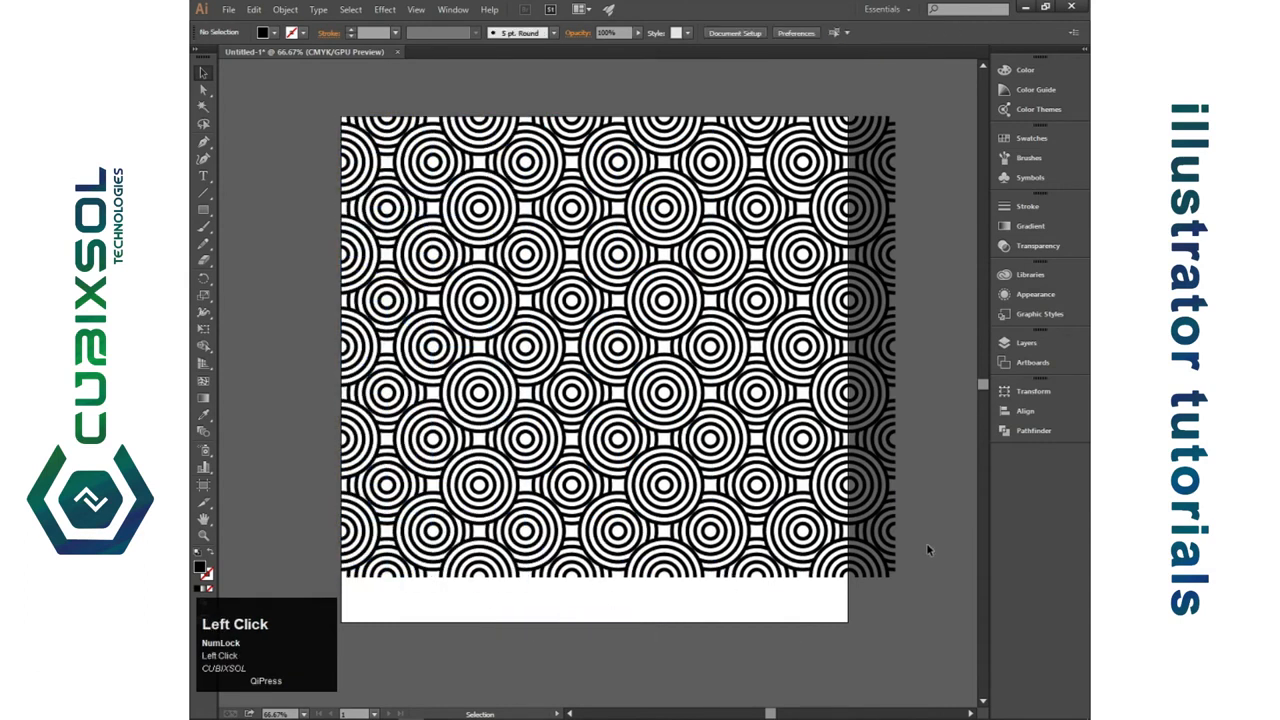
- Group the bottom row of blocks and place a duplicate directly below it to cover the rest of the artboard
{"action": "left_click_drag", "start_coordinate": [936, 530], "coordinate": [522, 587]}
{"action": "left_click_drag", "start_coordinate": [385, 613], "coordinate": [348, 621]}
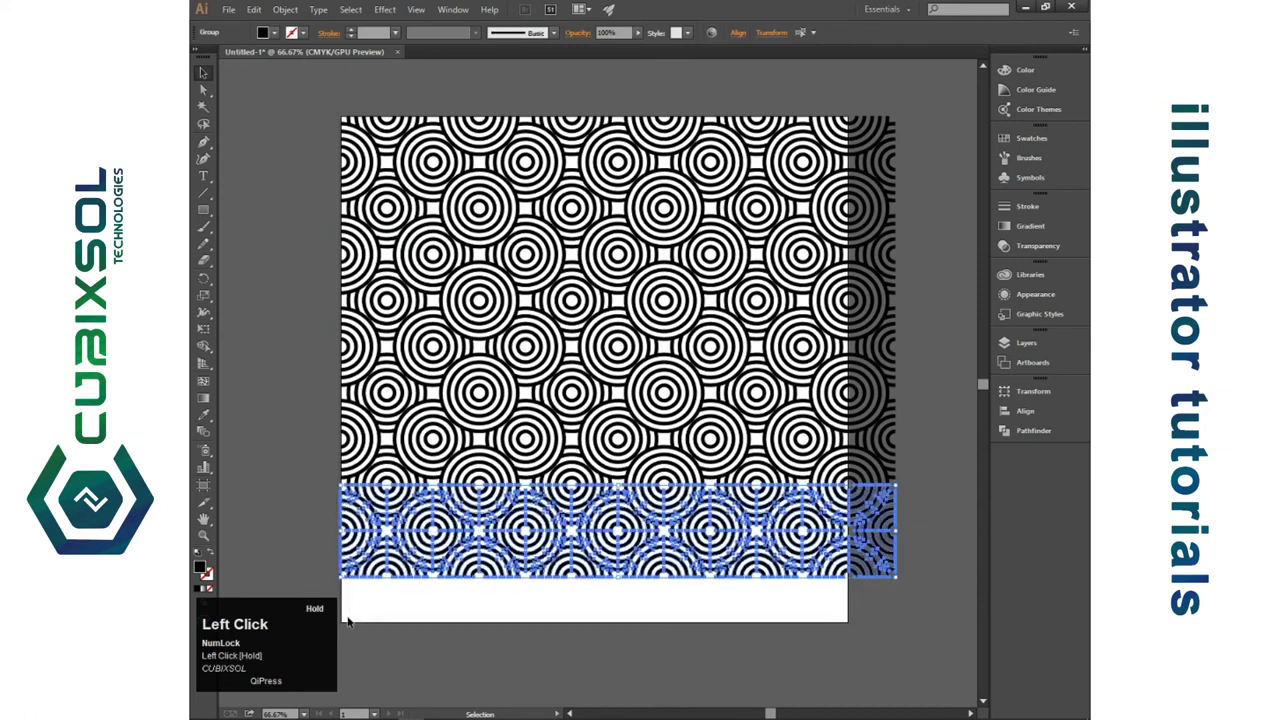
{"action": "right_click", "coordinate": [432, 528]}
{"action": "left_click", "coordinate": [470, 594]}
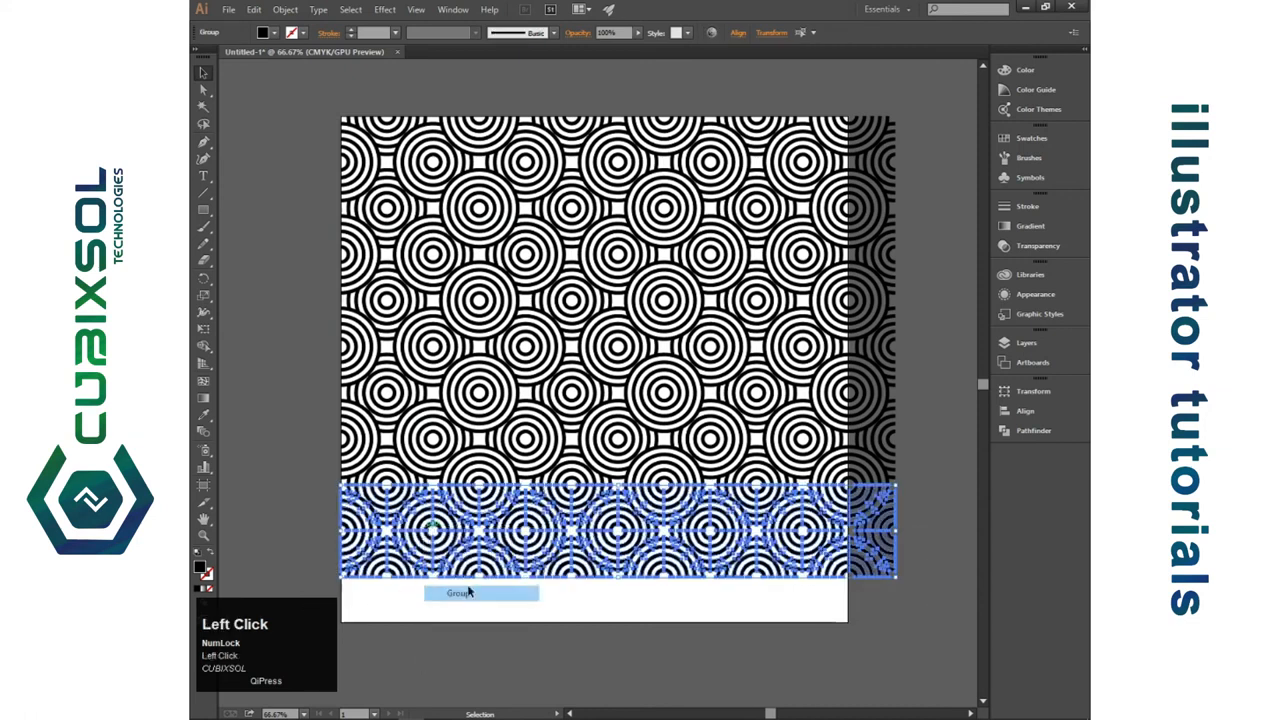
{"action": "left_click_drag", "start_coordinate": [567, 516], "coordinate": [550, 618]}
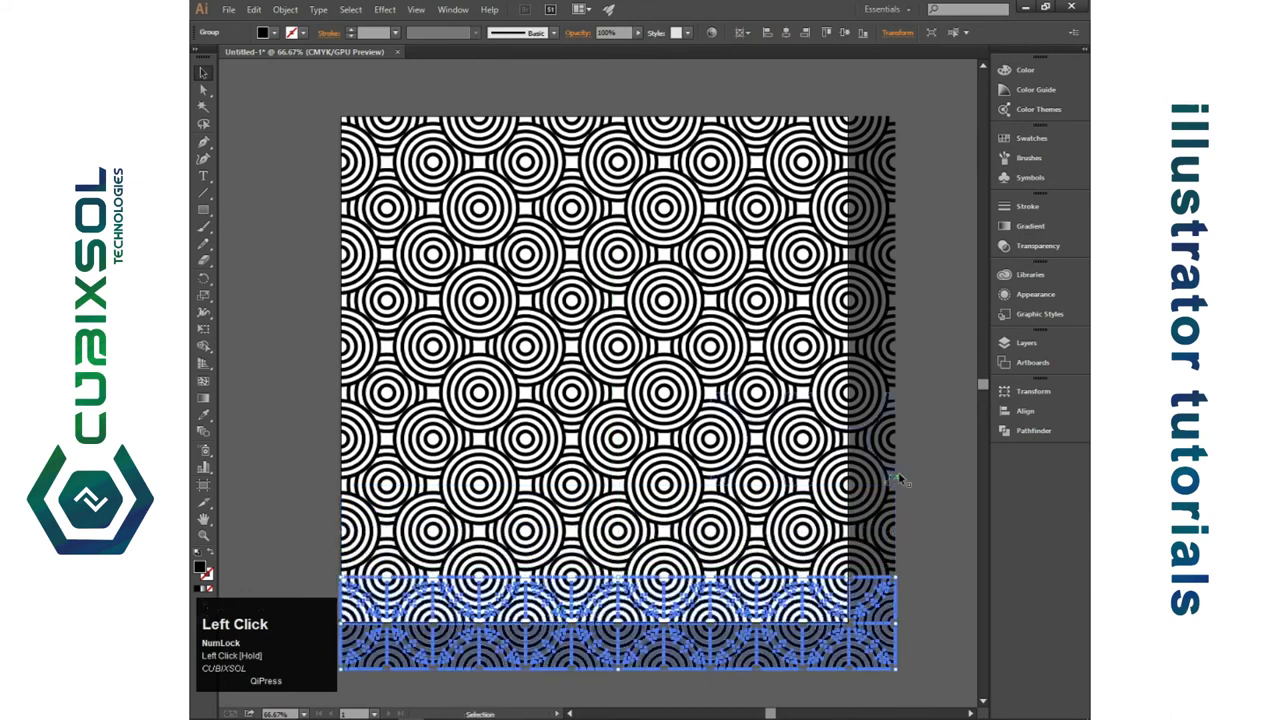
{"action": "left_click", "coordinate": [927, 457]}
- Select the entire pattern, scale it down to slightly smaller than the artboard, and group it
{"action": "left_click_drag", "start_coordinate": [897, 208], "coordinate": [437, 565]}
{"action": "left_click_drag", "start_coordinate": [323, 663], "coordinate": [319, 670]}
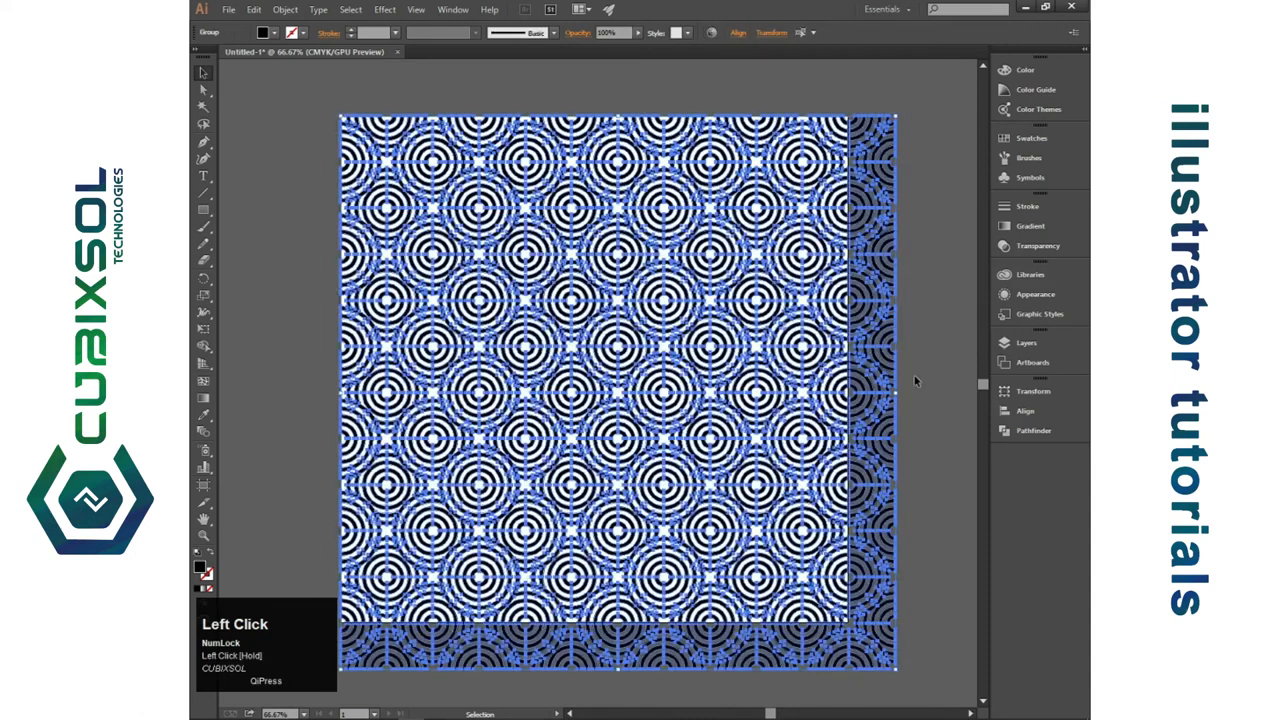
{"action": "left_click_drag", "start_coordinate": [899, 395], "coordinate": [822, 400]}
{"action": "right_click", "coordinate": [622, 467]}
{"action": "left_click", "coordinate": [688, 558]}
- Move the grouped pattern and nudge it into alignment with the artboard's upper-left corner
{"action": "left_click_drag", "start_coordinate": [622, 467], "coordinate": [628, 430]}
{"action": "key", "text": "Down"}
{"action": "key", "text": "Down"}
{"action": "key", "text": "Down"}
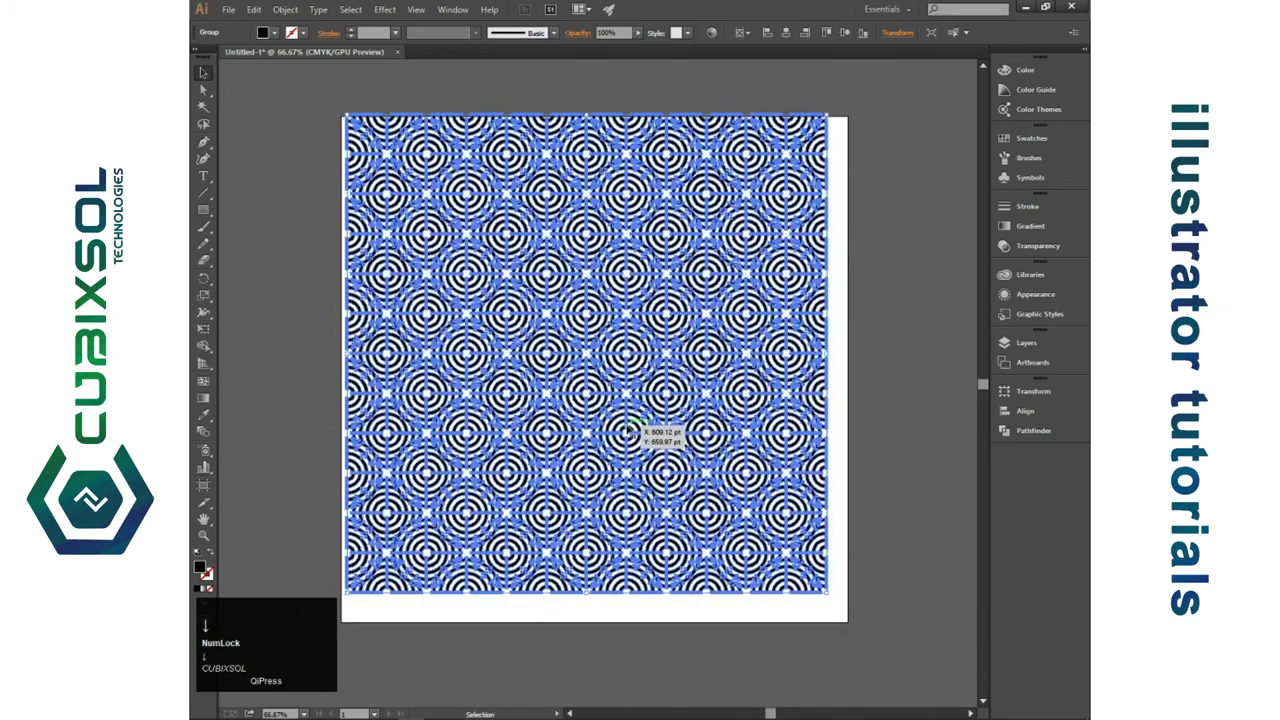
{"action": "key", "text": "Left"}
{"action": "key", "text": "Left"}
{"action": "key", "text": "Left"}
{"action": "key", "text": "Left"}
{"action": "key", "text": "Left"}
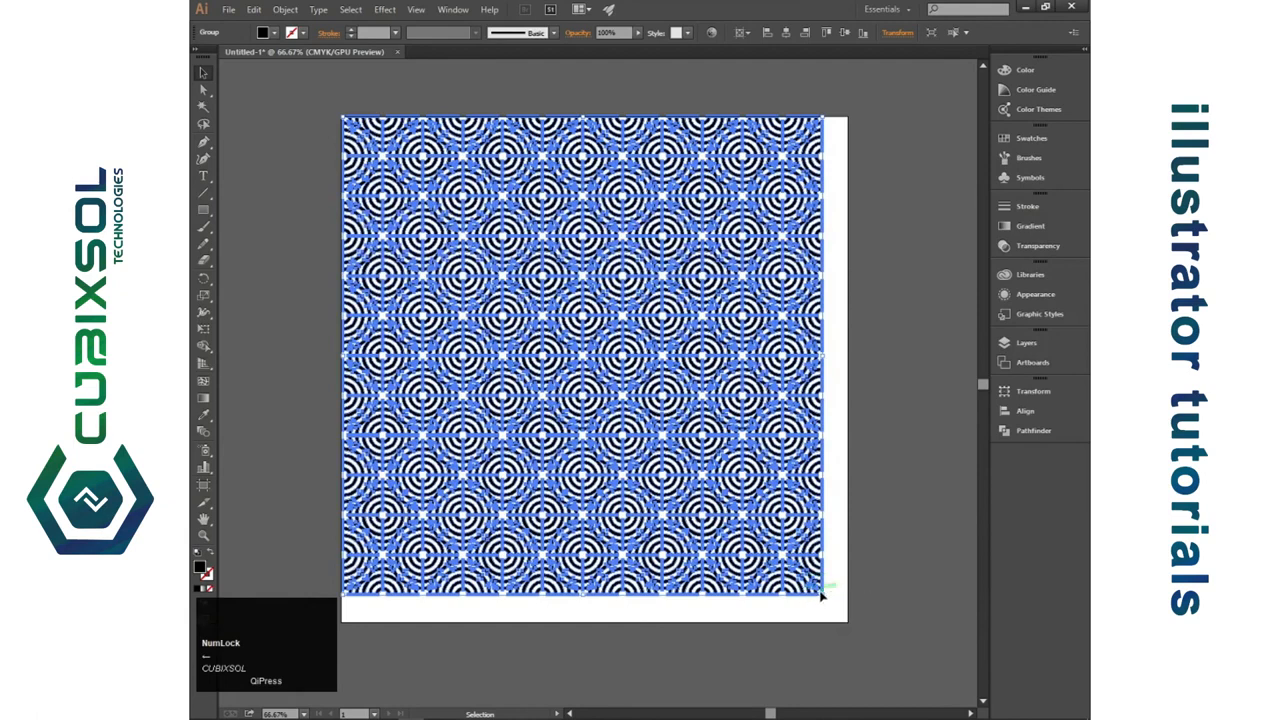
- Enlarge the grouped pattern to the artboard's opposite corner and fine-tune its edges so it fills the artboard exactly
{"action": "left_click_drag", "start_coordinate": [825, 597], "coordinate": [850, 623]}
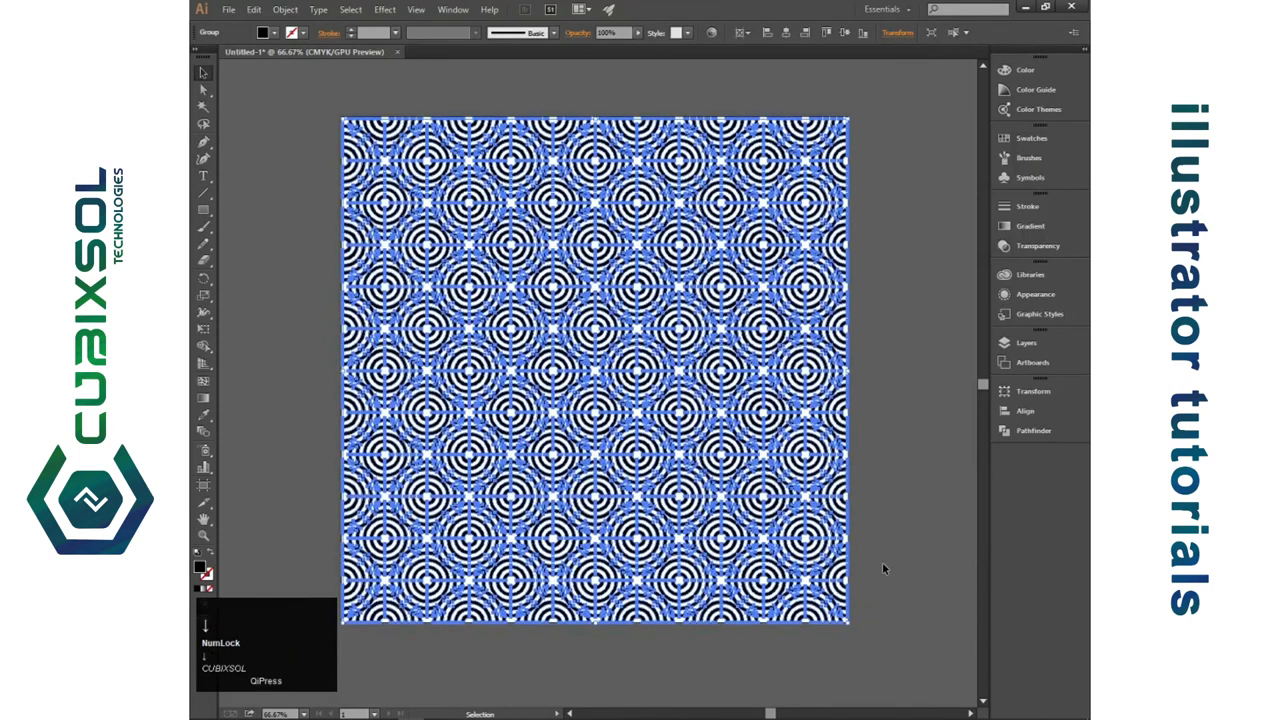
{"action": "left_click", "coordinate": [887, 479]}
{"action": "left_click", "coordinate": [668, 328]}
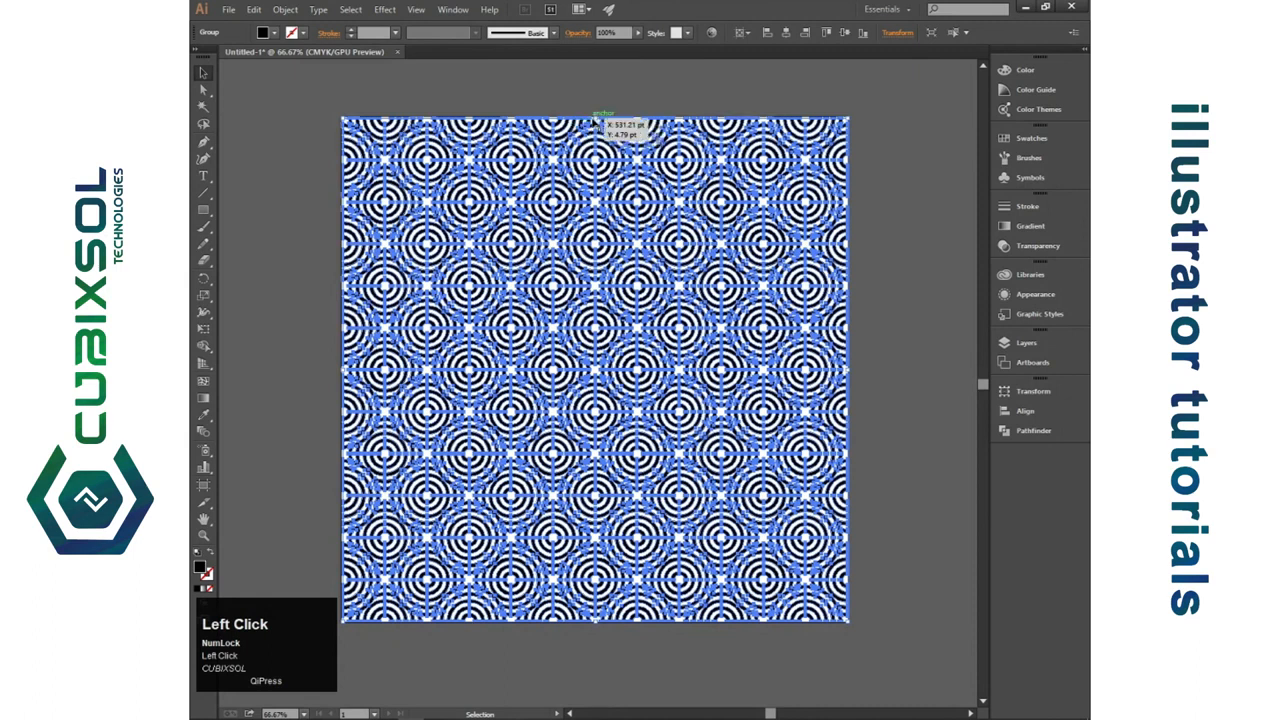
{"action": "left_click_drag", "start_coordinate": [596, 118], "coordinate": [596, 116]}
{"action": "left_click", "coordinate": [896, 168]}
{"action": "left_click", "coordinate": [714, 238]}
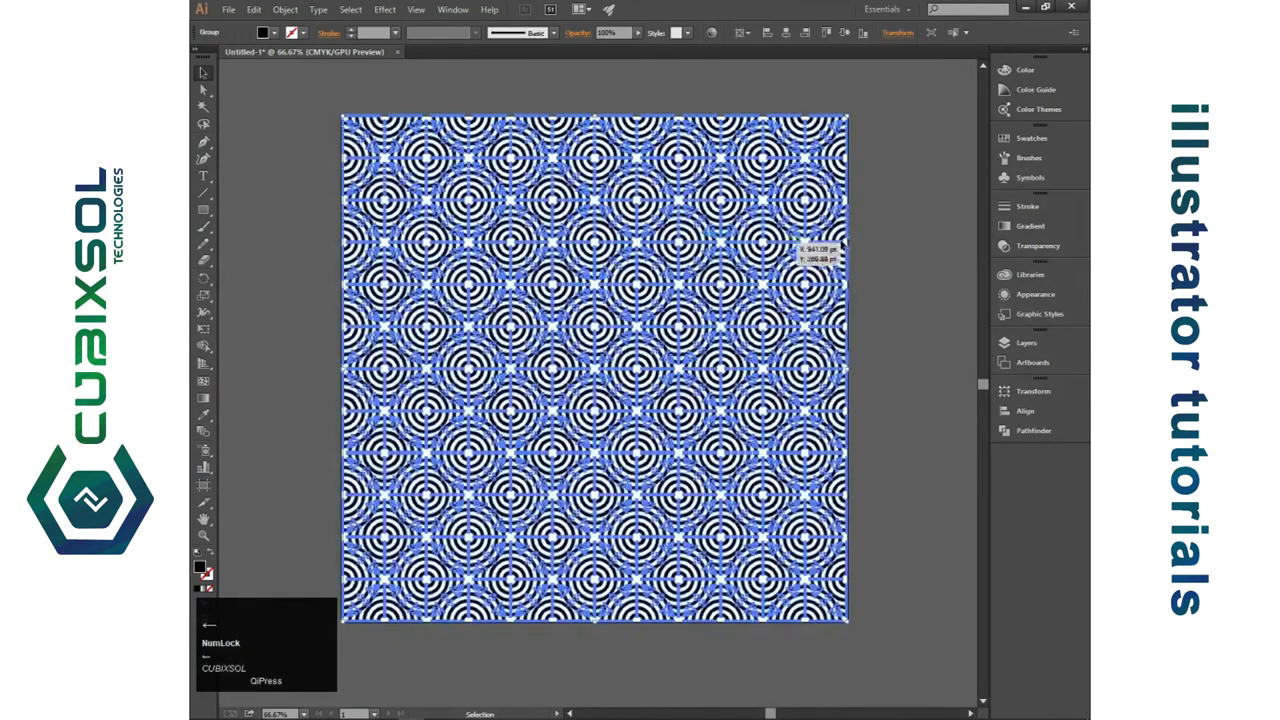